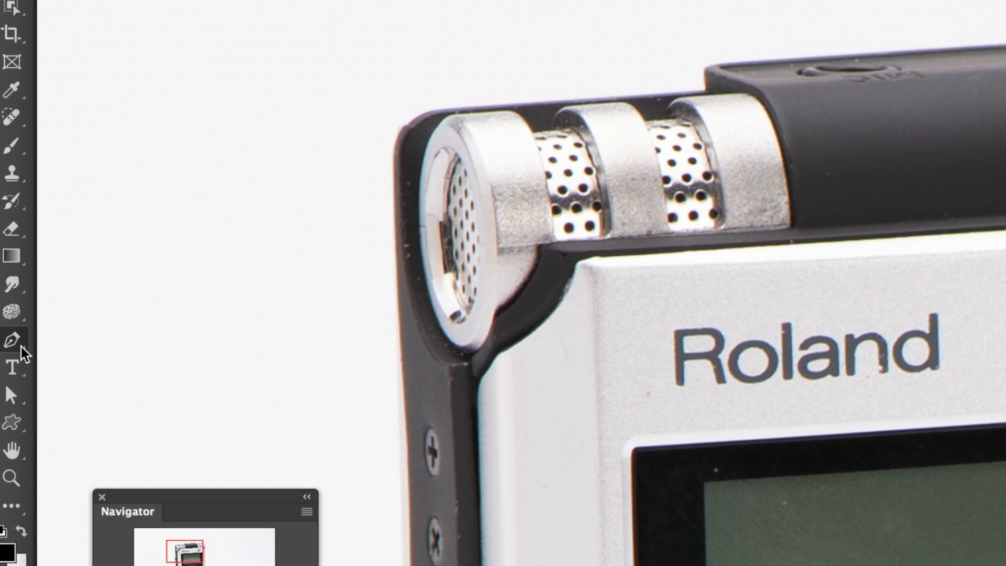
Activate the Pen tool for tracing a path around the Roland recorder.
left_click(21, 345)
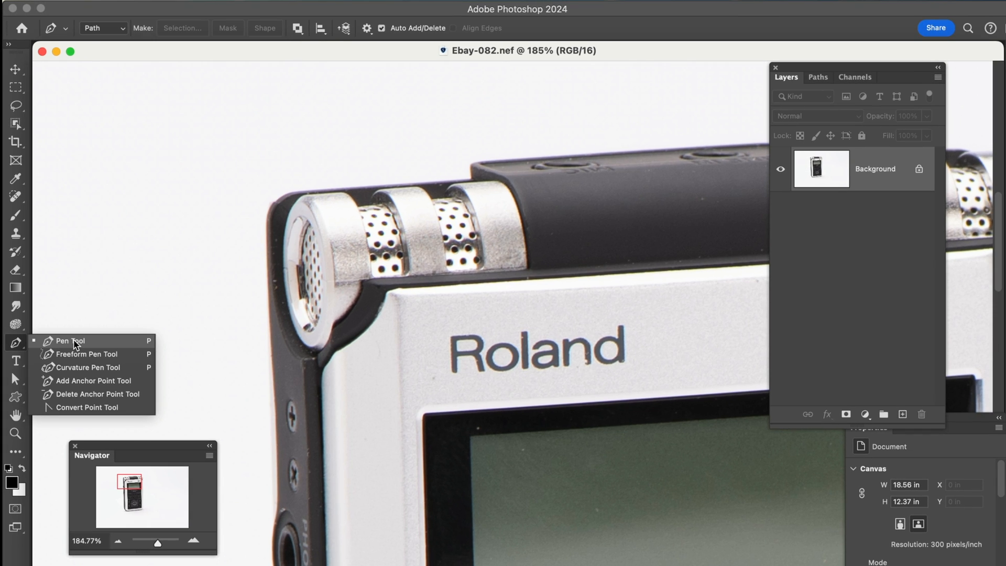
key("p")
left_click(76, 341)
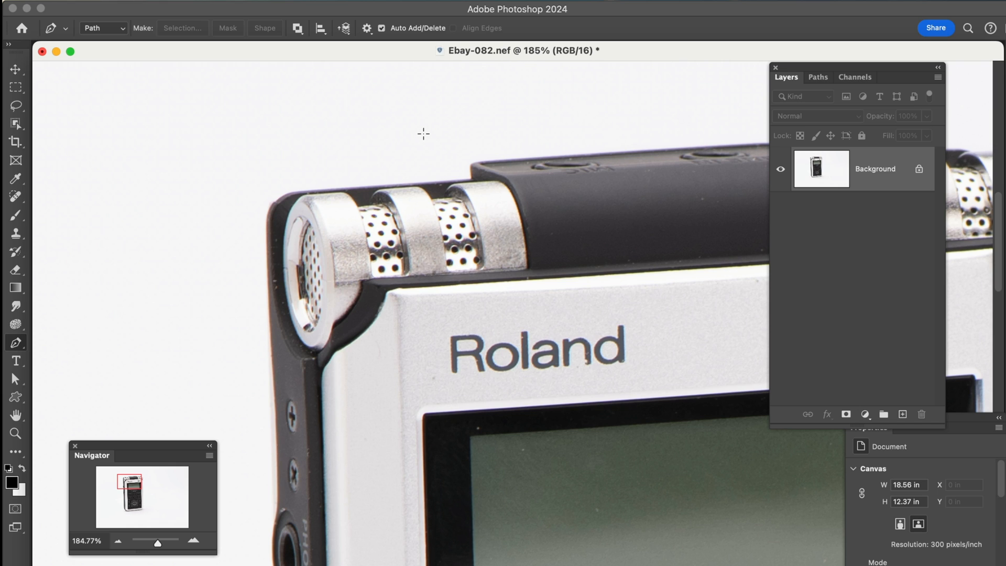
left_click(513, 157)
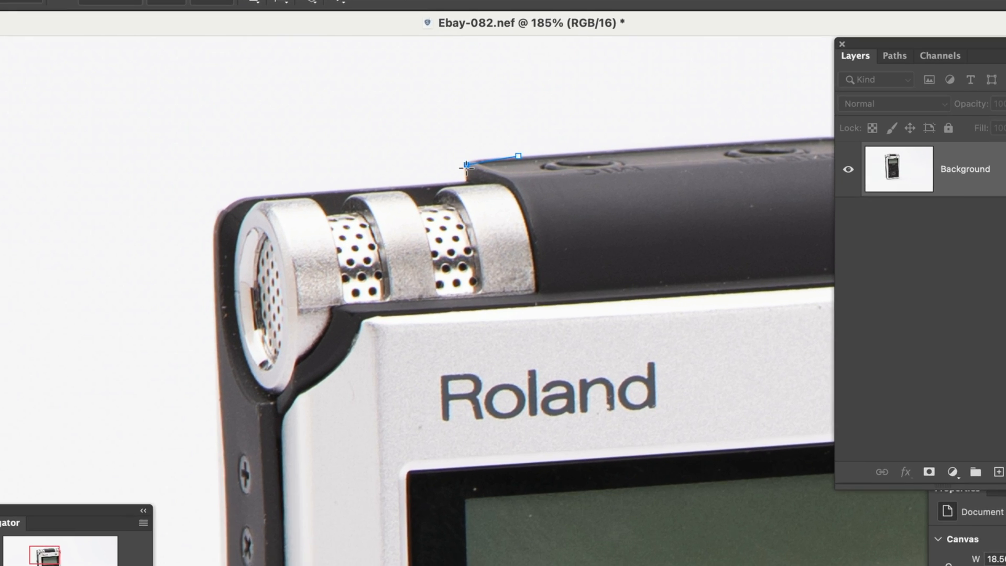
left_click_drag(471, 165, 469, 176)
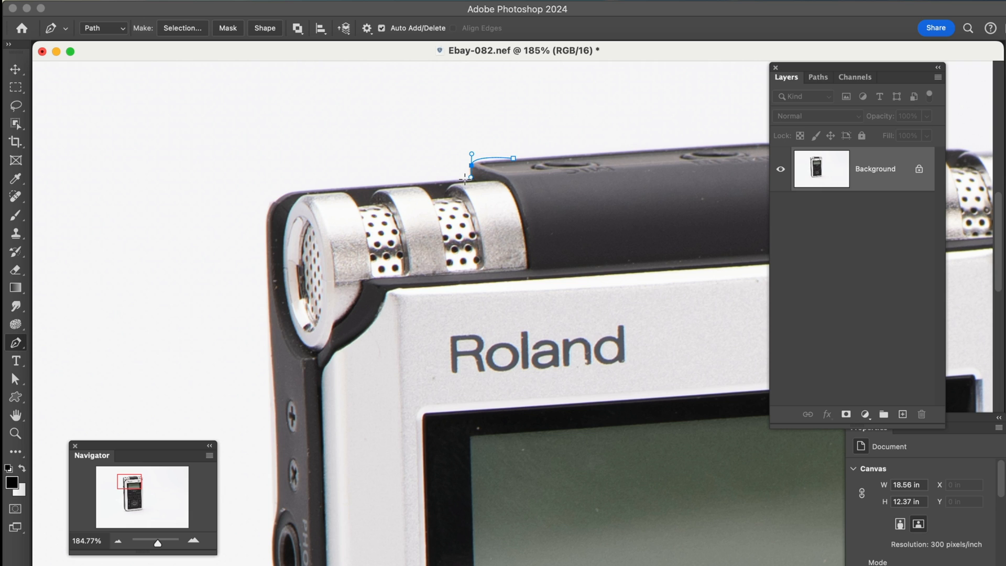
left_click(465, 179)
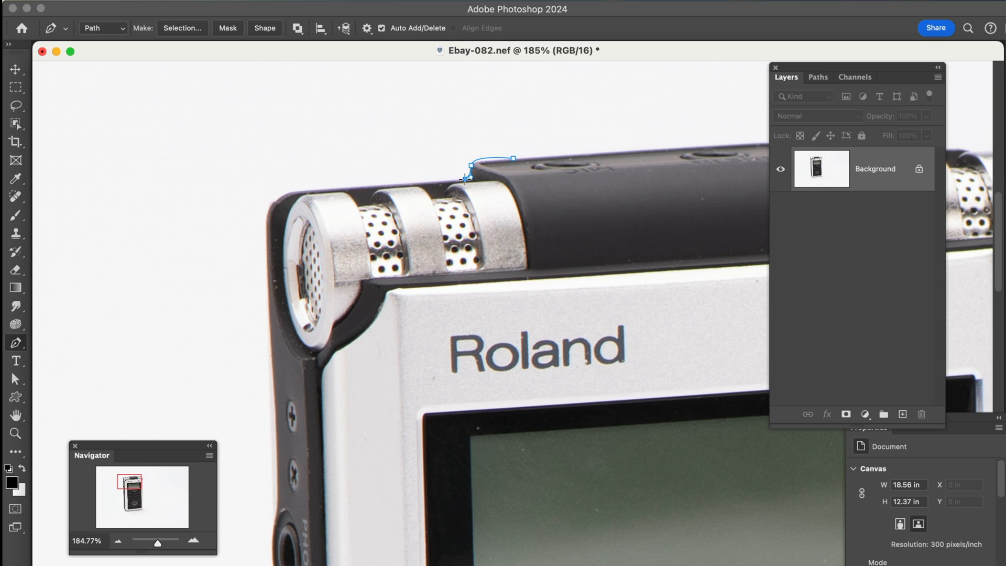
left_click(403, 184)
left_click(319, 189)
left_click(302, 189)
left_click(267, 221)
left_click_drag(268, 220, 266, 247)
Trace a path from the recorder's raised top cover over the left microphone, around the upper-left corner and down the side.
left_click(529, 158)
left_click(343, 185)
left_click(300, 189)
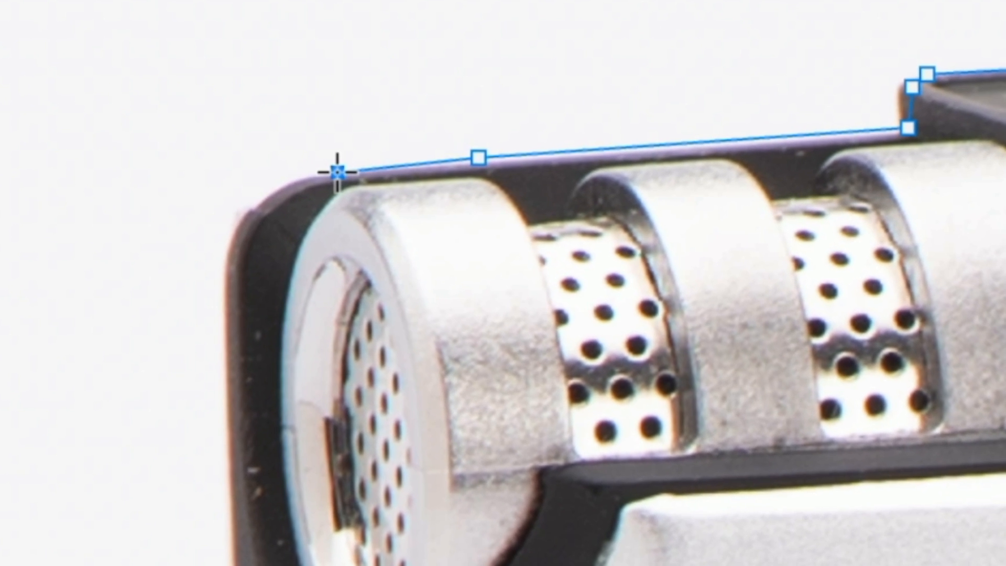
left_click(227, 279)
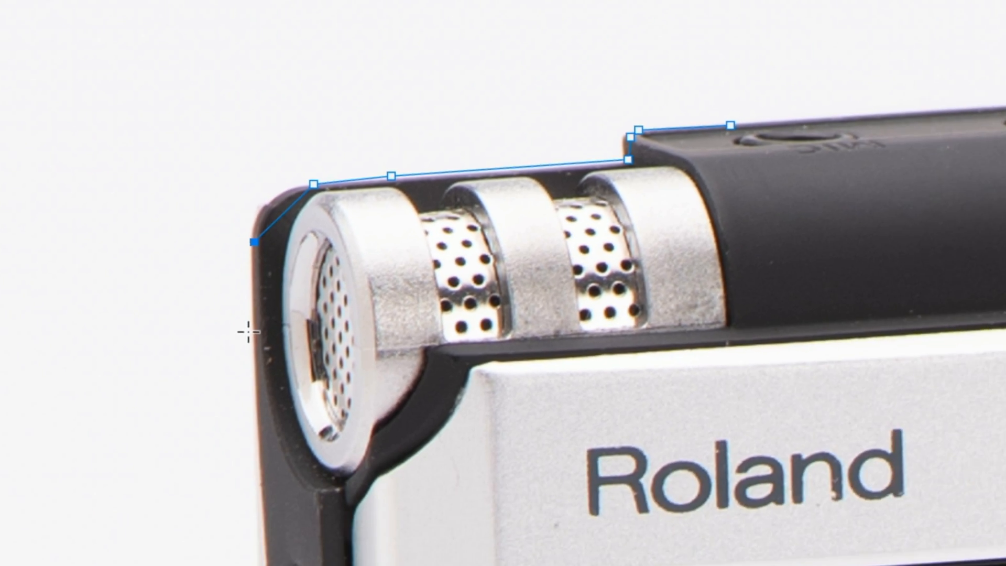
left_click(227, 452)
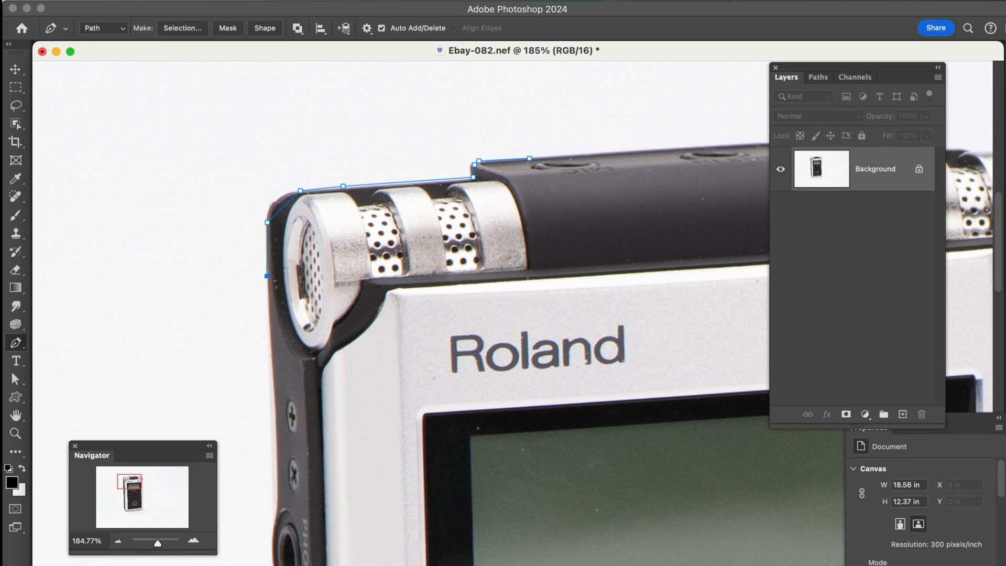
left_click(271, 349)
Continue the path down the recorder's left edge, past the PHONES jack to just above the USB port.
scroll(270, 348, "down", 8)
scroll(257, 204, "up", 3)
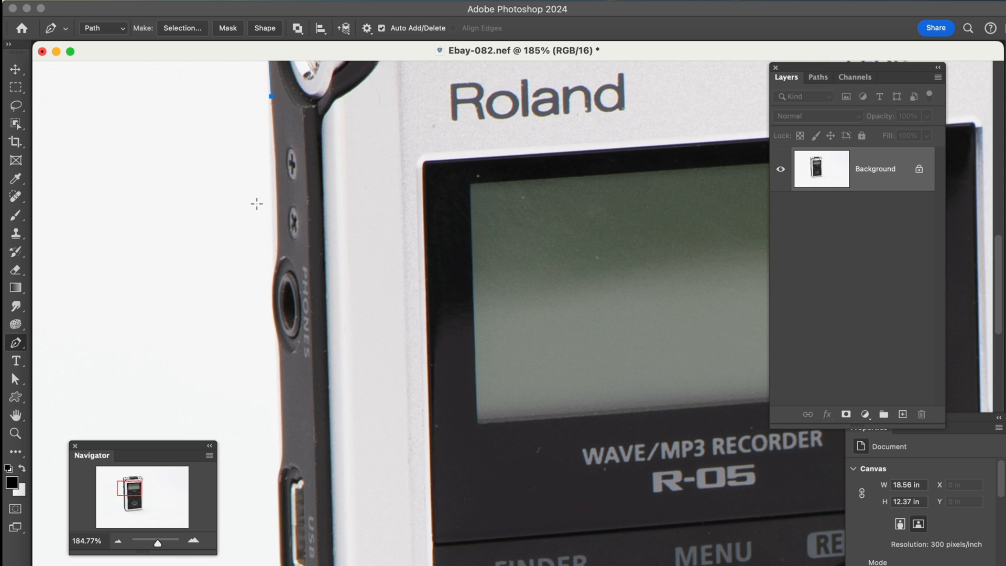
left_click(275, 171)
left_click(276, 254)
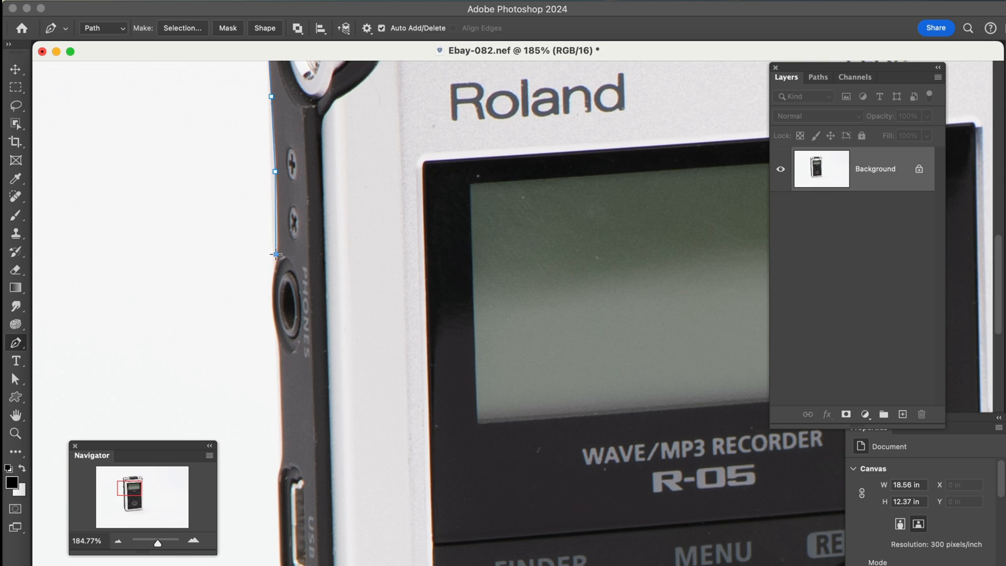
left_click(278, 342)
scroll(273, 372, "down", 2)
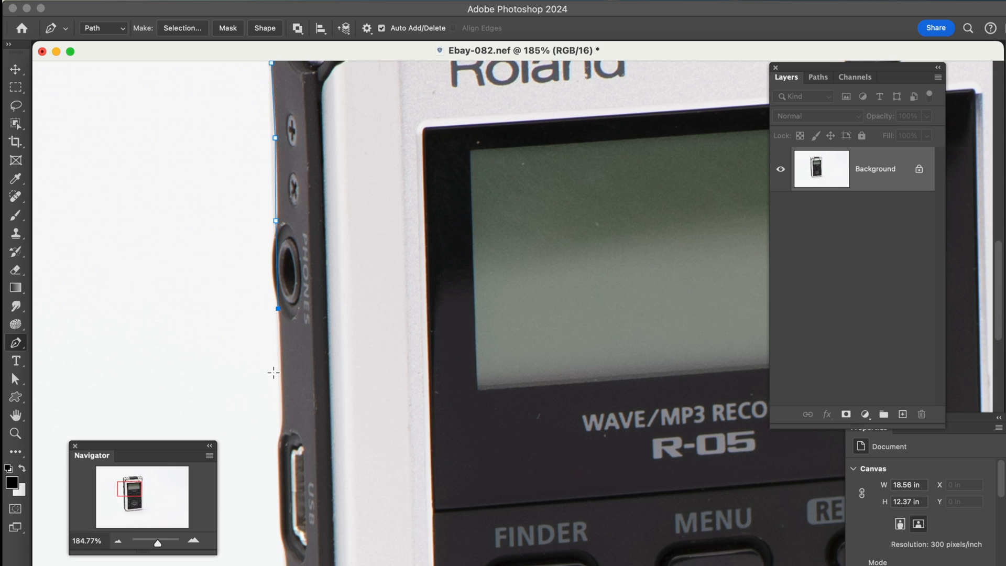
left_click(280, 350)
left_click(282, 393)
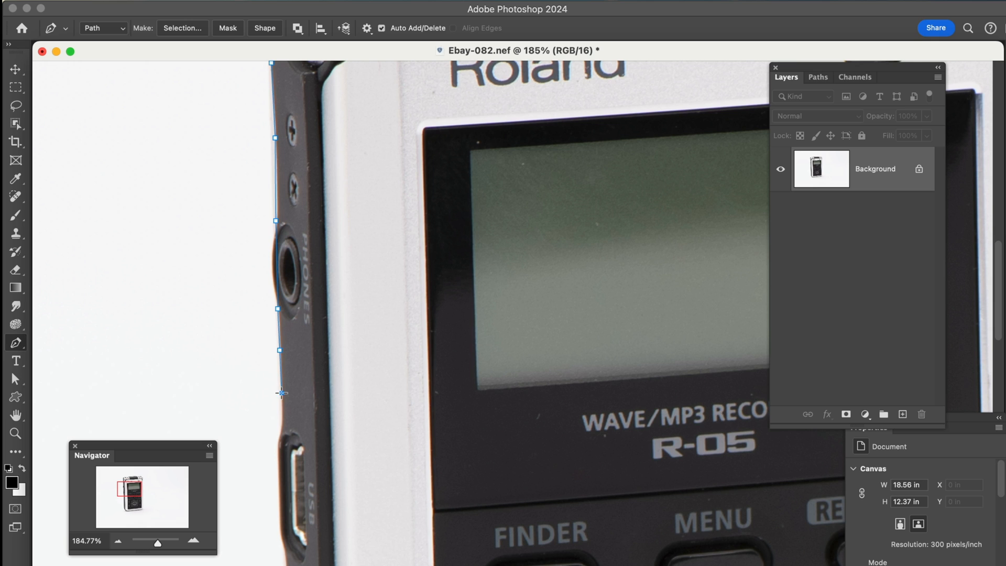
left_click(281, 421)
Extend the path past the USB port, down the lower left edge and around the recorder's bottom-left corner.
scroll(282, 421, "down", 5)
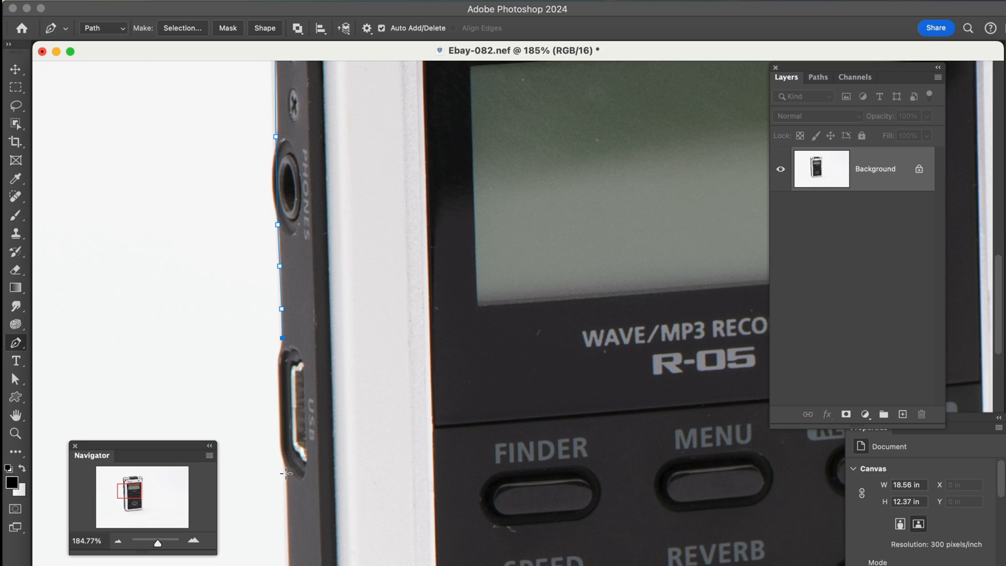
scroll(283, 472, "down", 10)
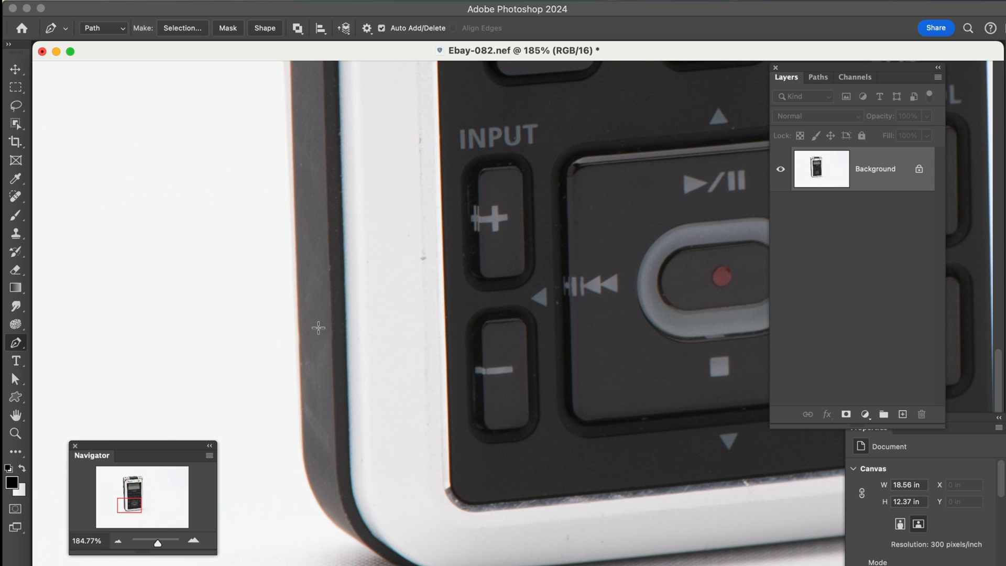
left_click(295, 218)
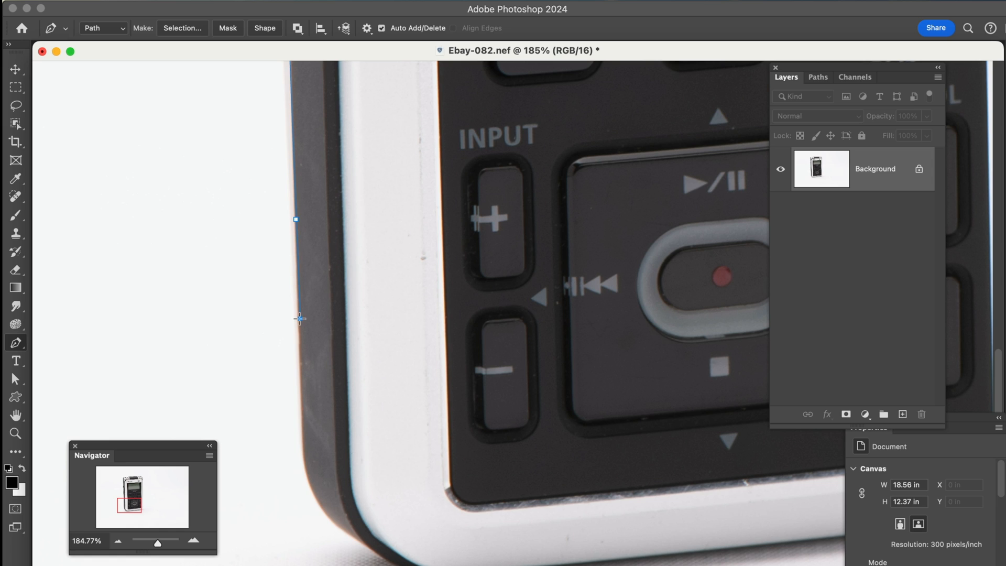
left_click(301, 434)
left_click(358, 537)
Trace the path along the recorder's bottom edge and around its bottom-right corner.
left_click_drag(516, 541, 335, 508)
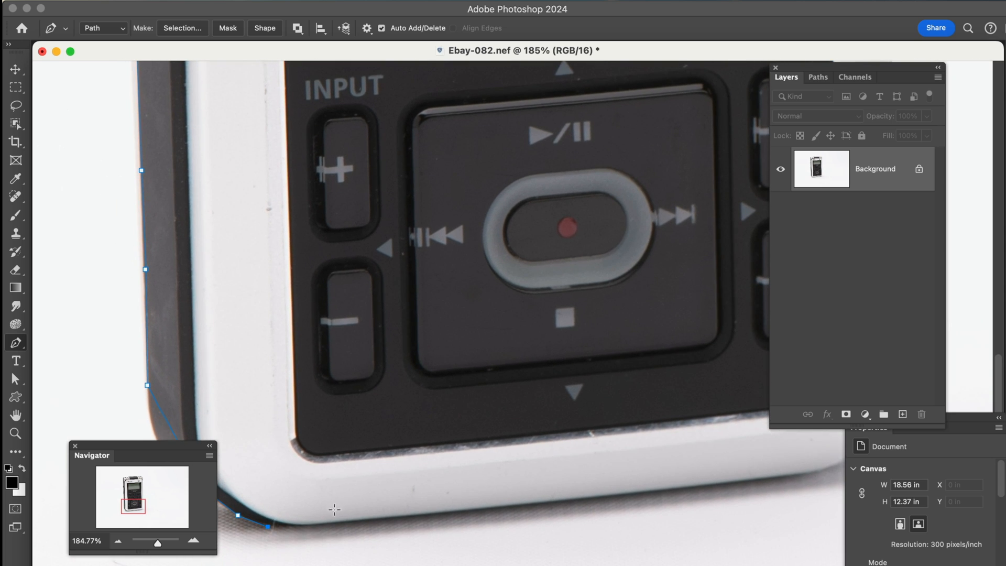
left_click(329, 523)
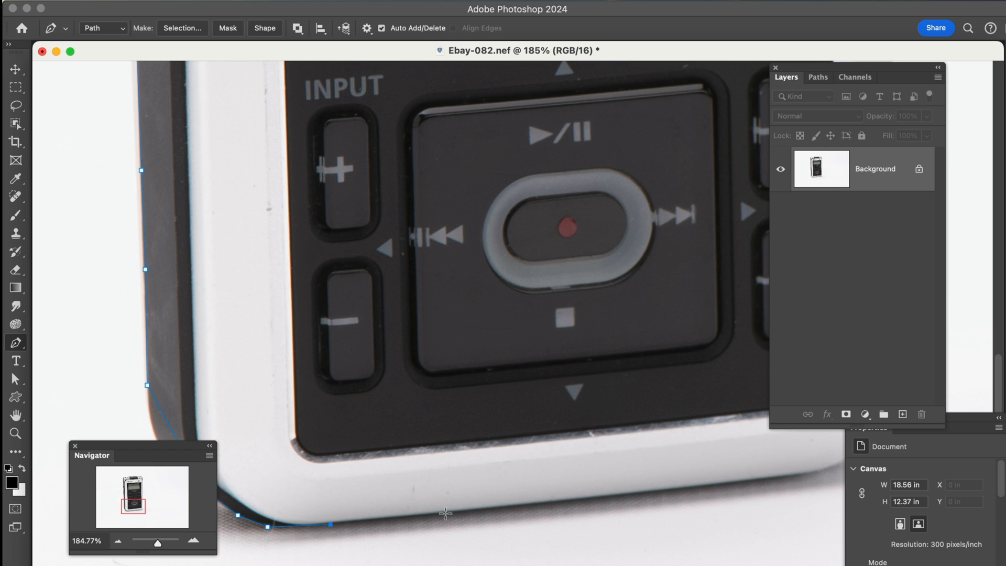
left_click(534, 503)
scroll(617, 469, "right", 10)
left_click(512, 474)
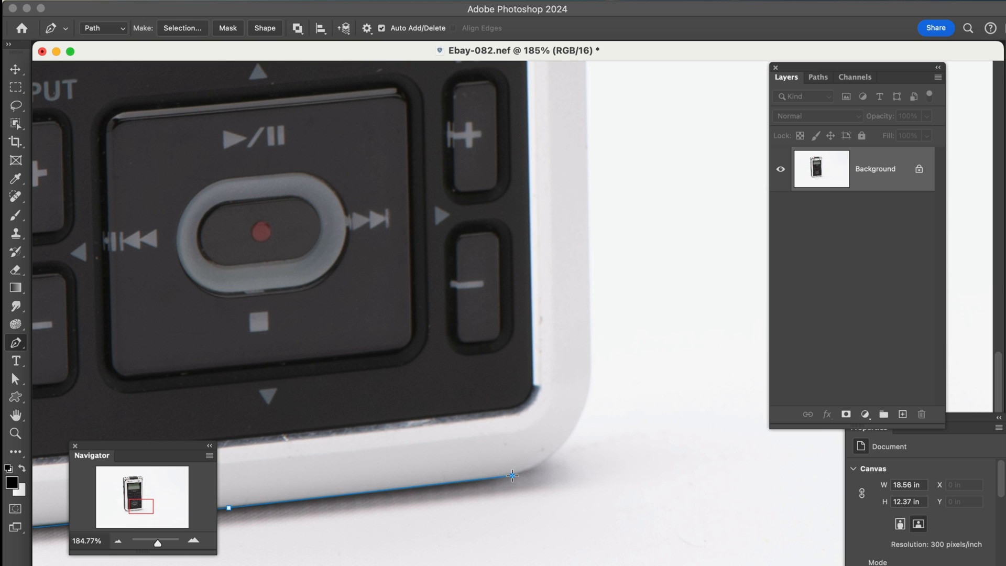
left_click(592, 366)
Continue the path up the recorder's right edge to the black trim below the right microphone.
scroll(579, 314, "up", 8)
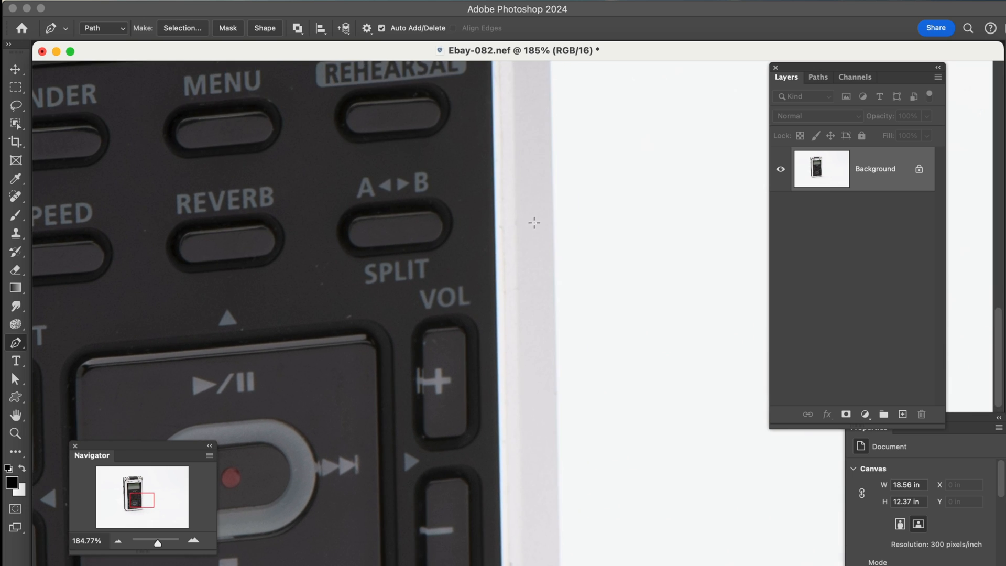
left_click(554, 202)
left_click_drag(550, 130, 574, 445)
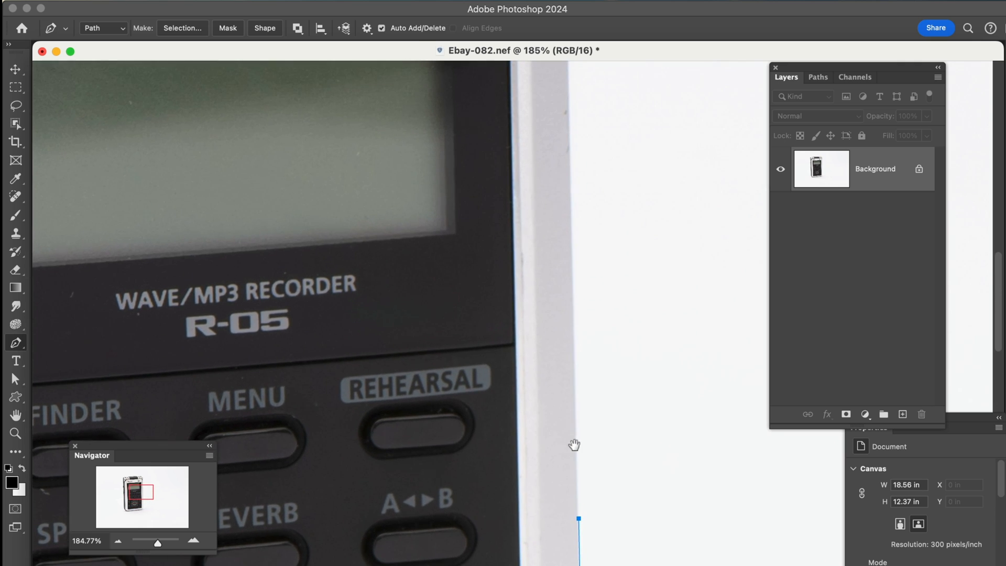
left_click(571, 134)
left_click_drag(567, 94, 634, 386)
left_click(630, 191)
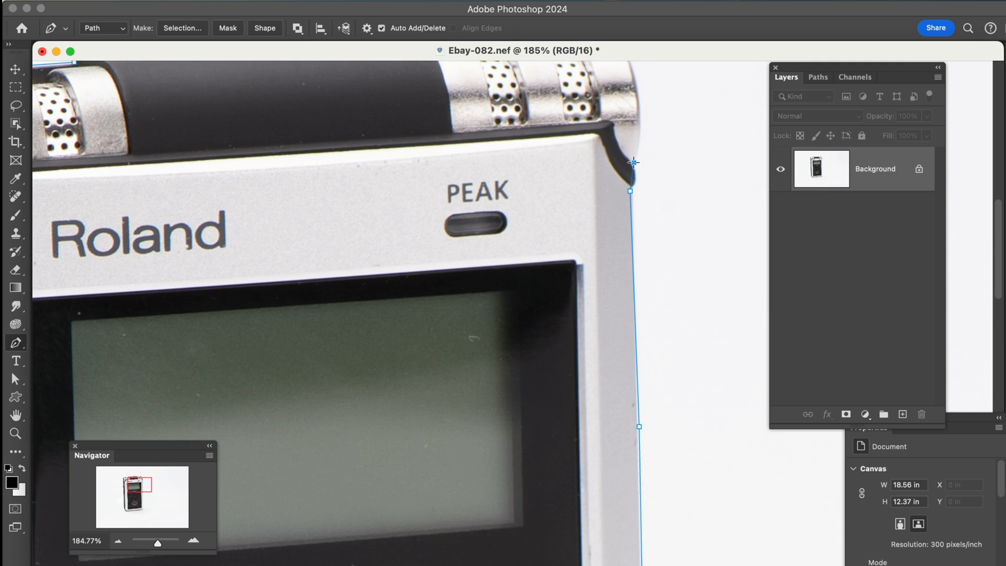
Trace the path around the outer side and across the top of the right microphone.
left_click(638, 102)
scroll(628, 76, "up", 5)
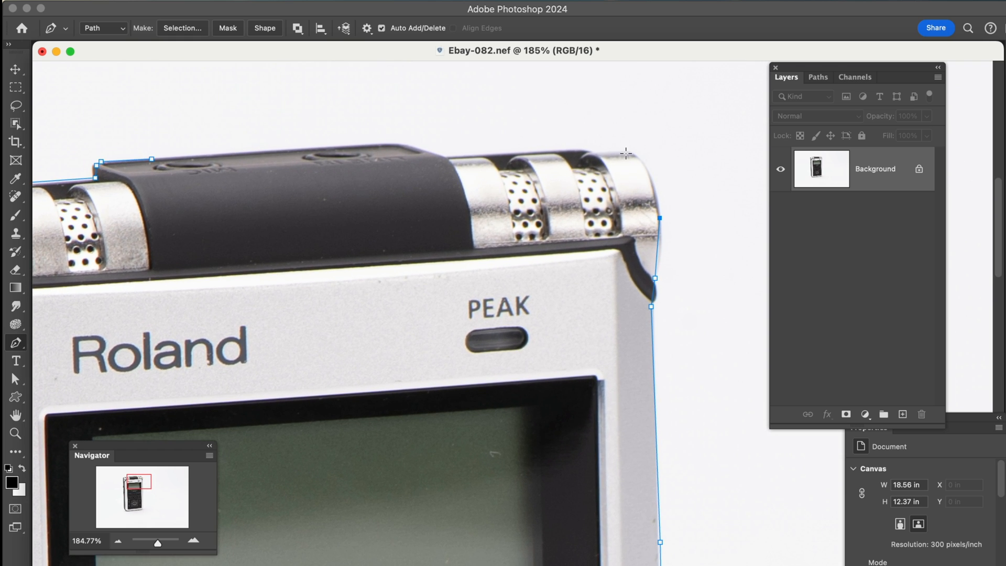
left_click(626, 153)
left_click(593, 152)
left_click(552, 150)
left_click(495, 155)
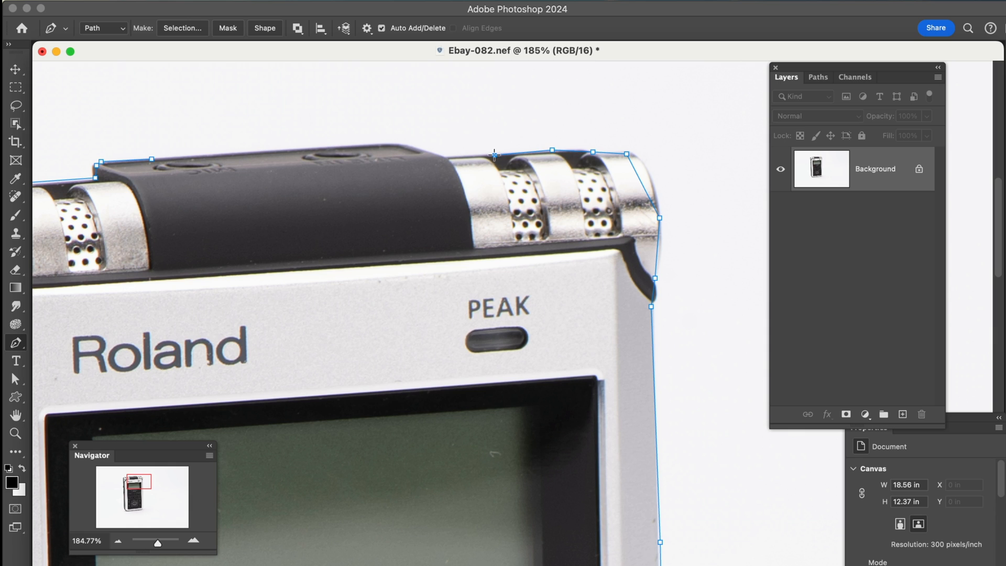
Run the path along the raised top cover and close it at the starting anchor point.
left_click(444, 158)
left_click(398, 142)
left_click(340, 146)
left_click(152, 160)
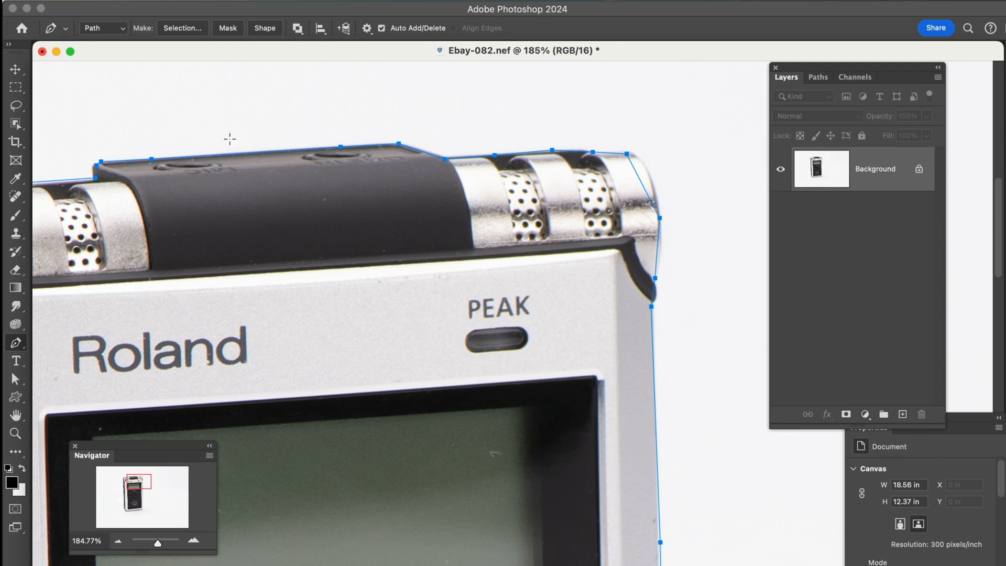
Try moving the entire closed path off the recorder's outline with the Path Selection tool, and undo the move.
left_click_drag(242, 195, 529, 196)
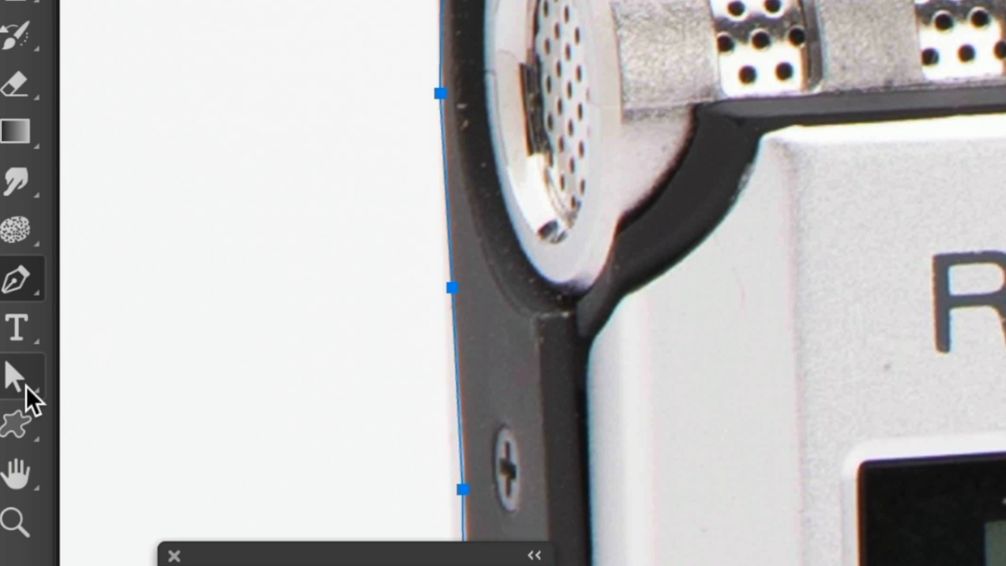
left_click(27, 387)
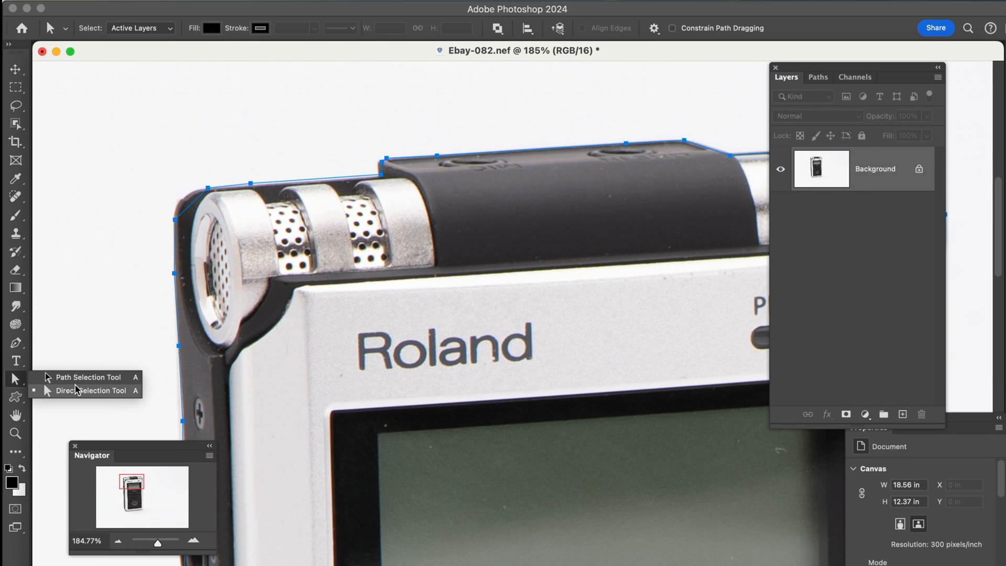
left_click(81, 389)
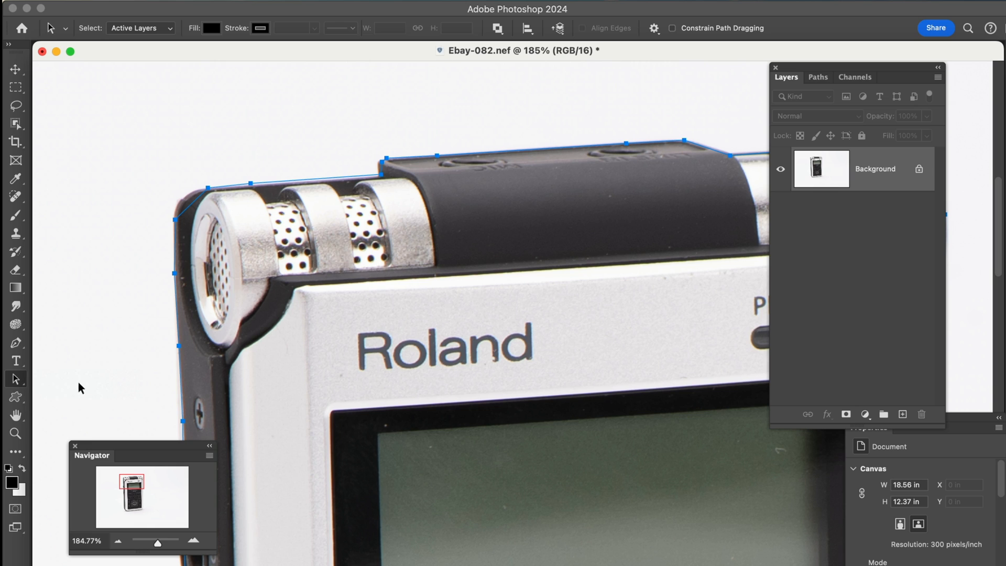
left_click(16, 379)
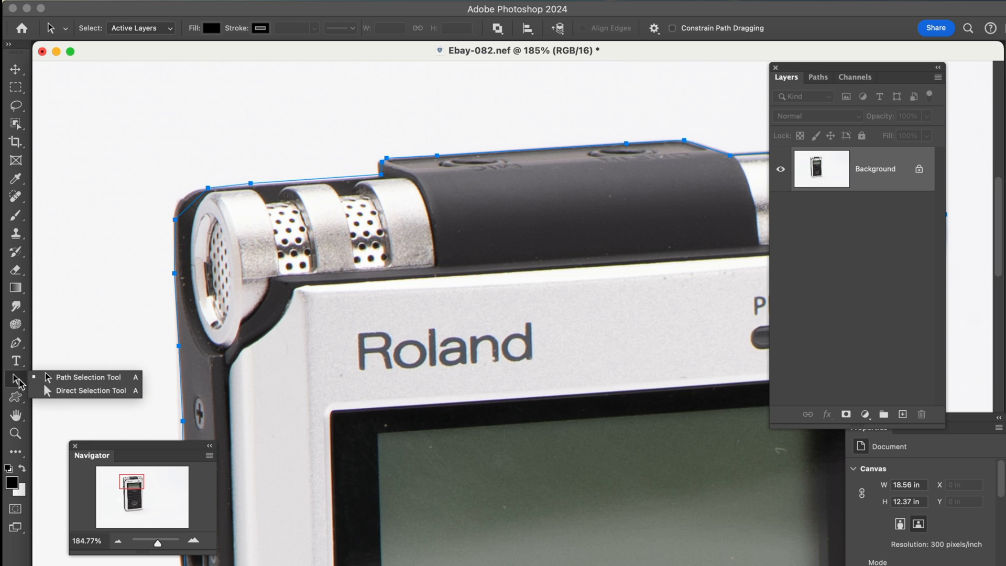
left_click(46, 380)
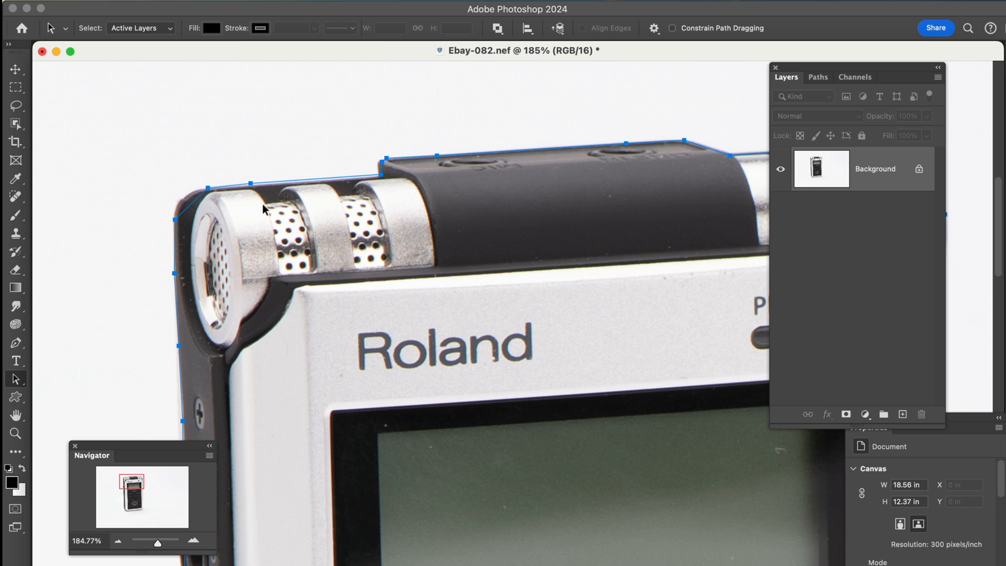
left_click_drag(272, 186, 254, 162)
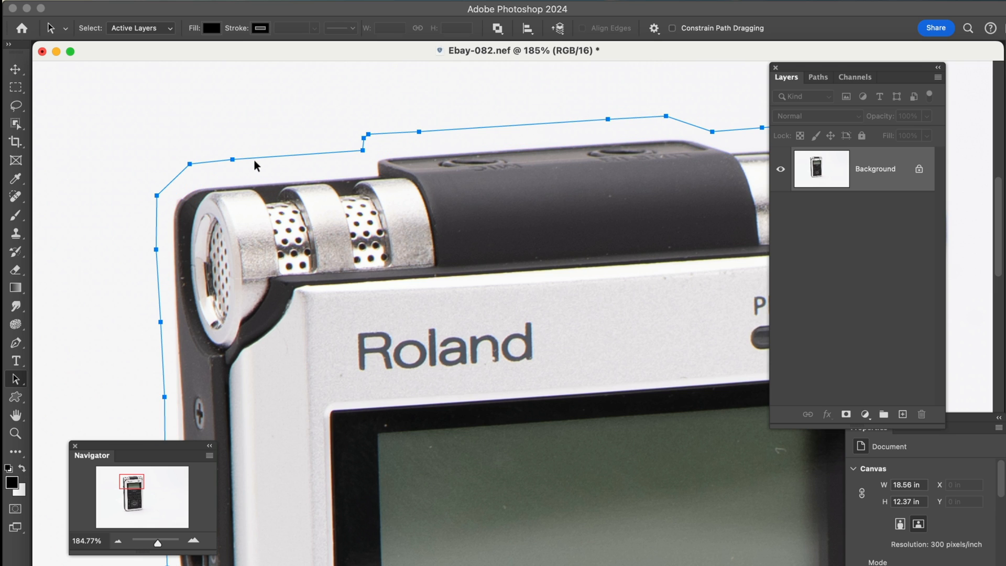
key("ctrl+z")
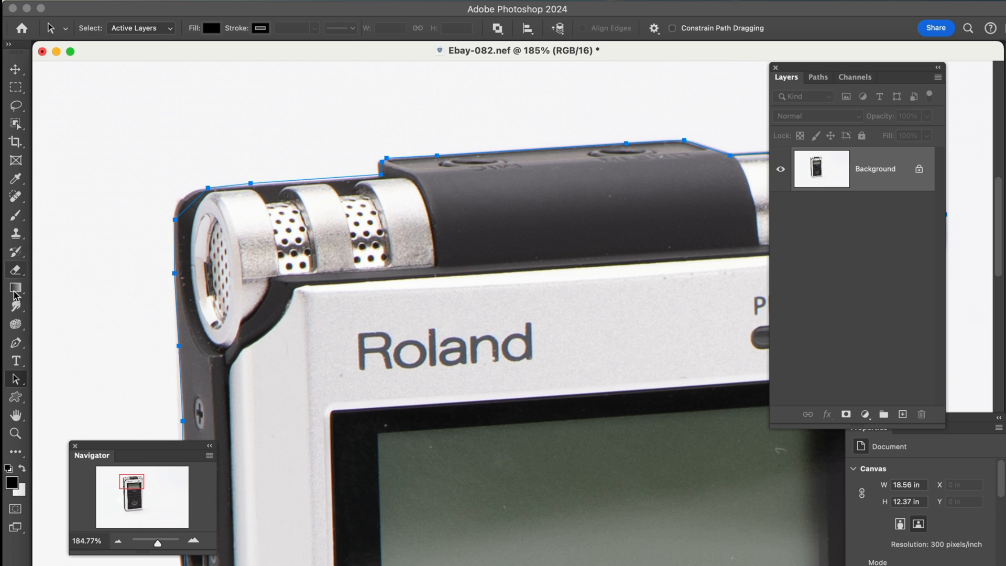
Switch to the Direct Selection tool for editing individual anchor points of the path.
left_click(21, 386)
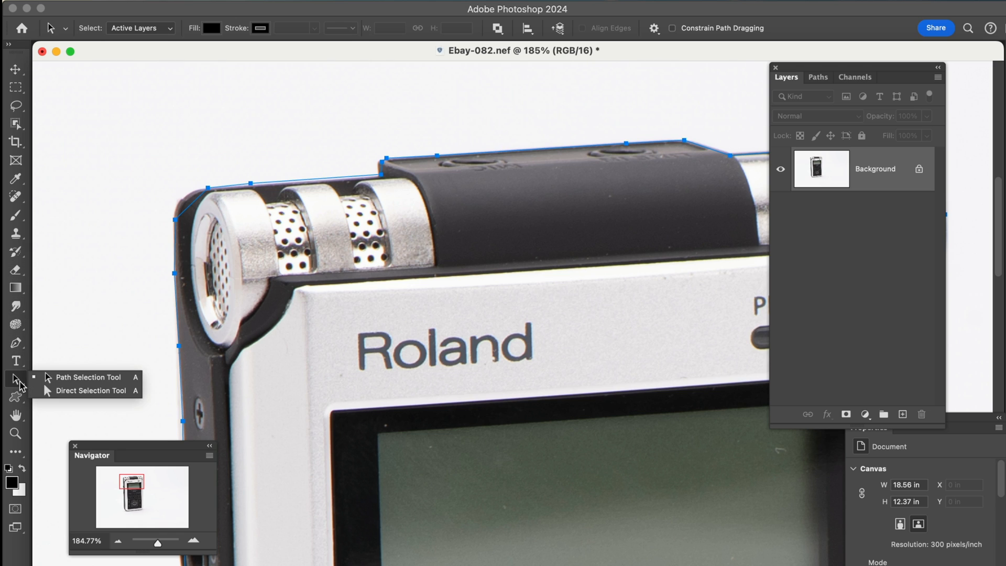
left_click(53, 392)
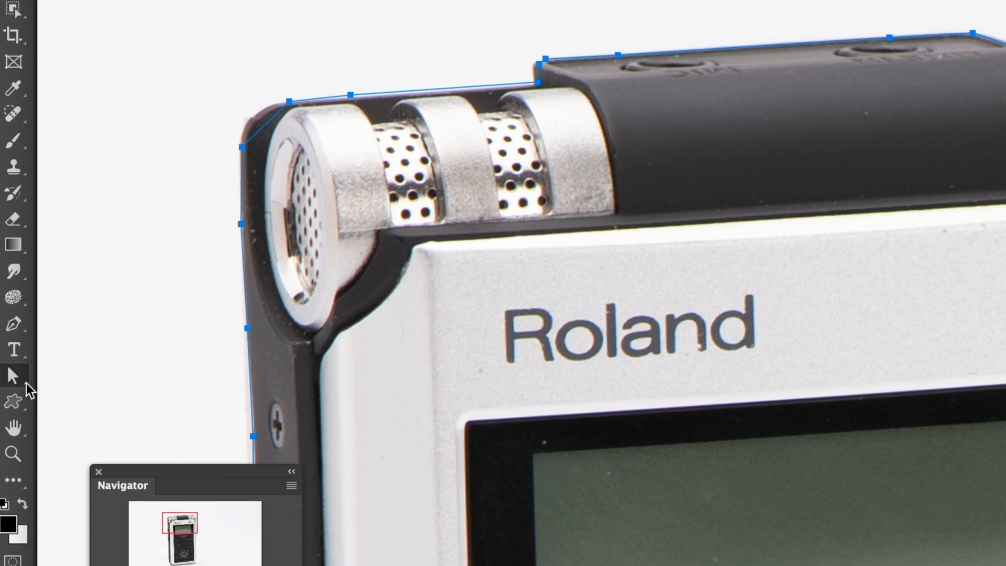
left_click(27, 388)
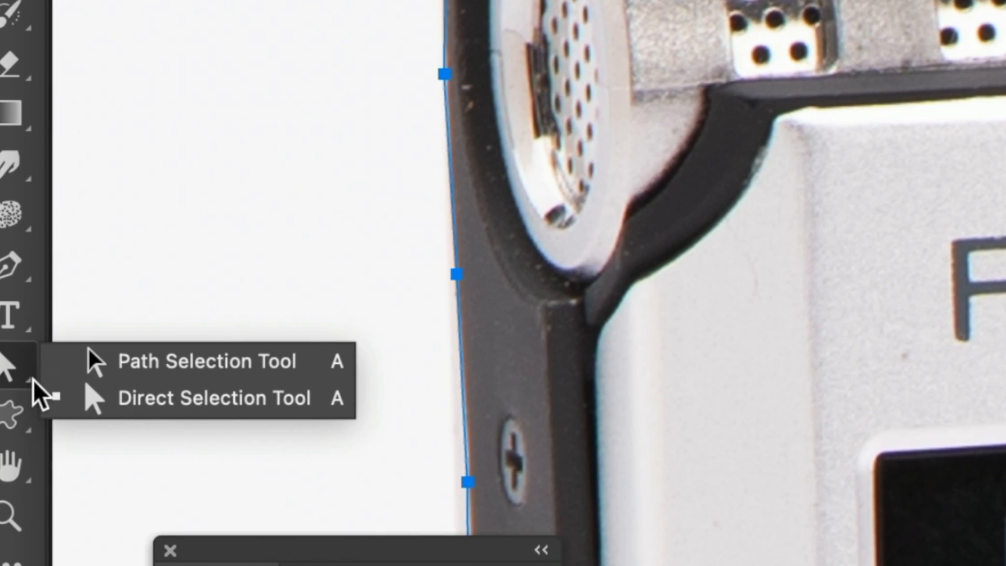
left_click(90, 398)
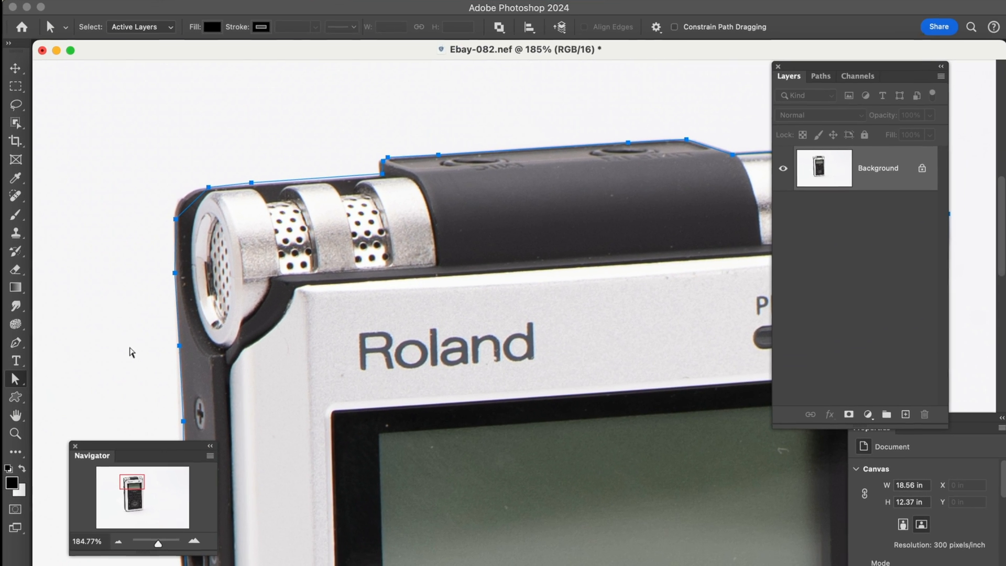
Add an anchor point to the diagonal segment at the recorder's upper-left corner and move it out onto the rounded edge.
key("a")
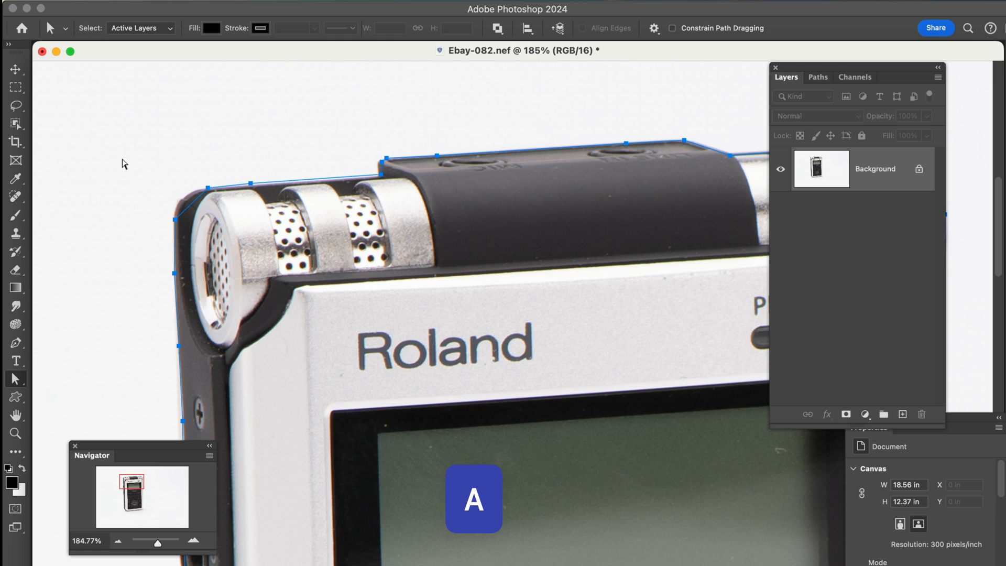
key("z")
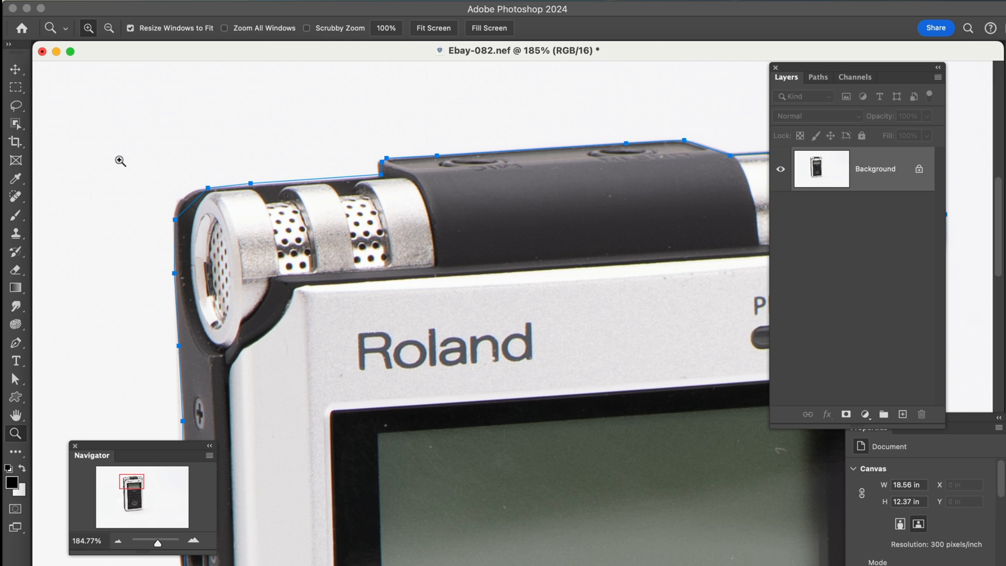
left_click_drag(123, 139, 305, 291)
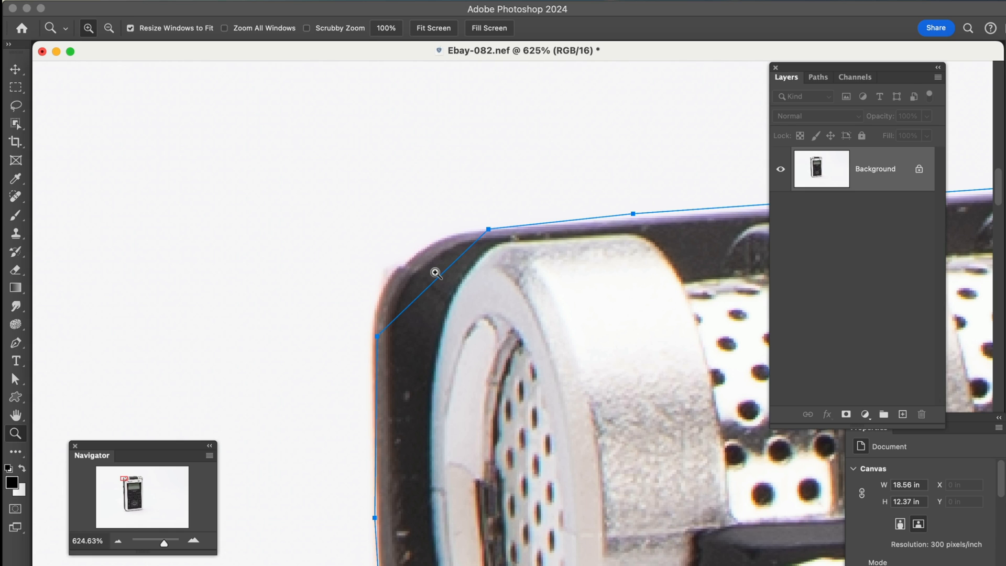
key("a")
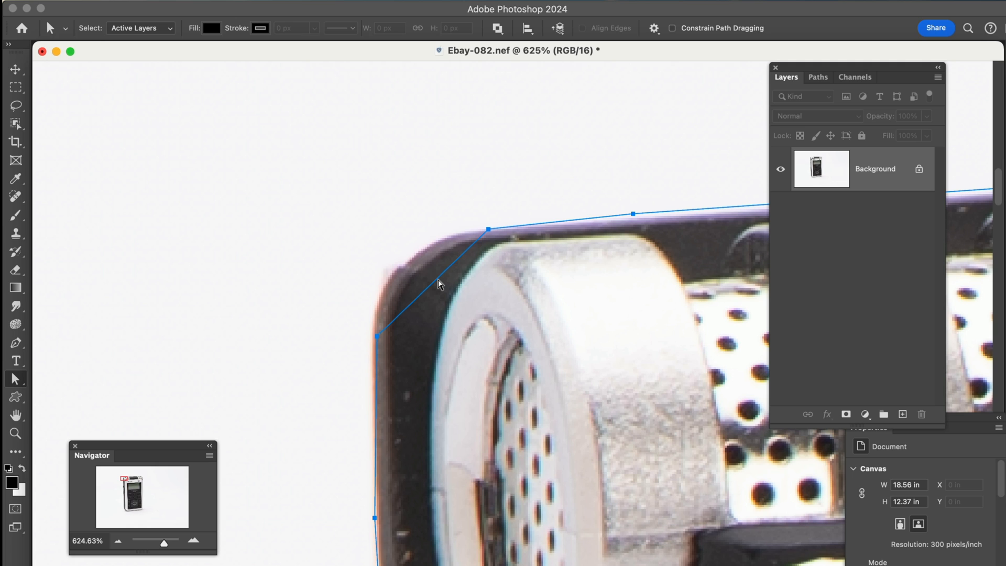
right_click(439, 283)
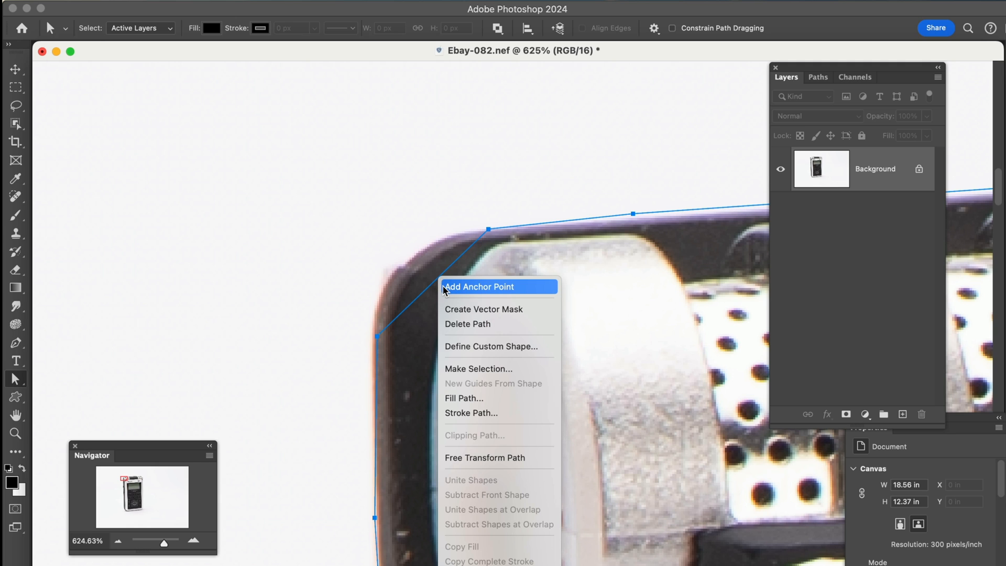
left_click(444, 287)
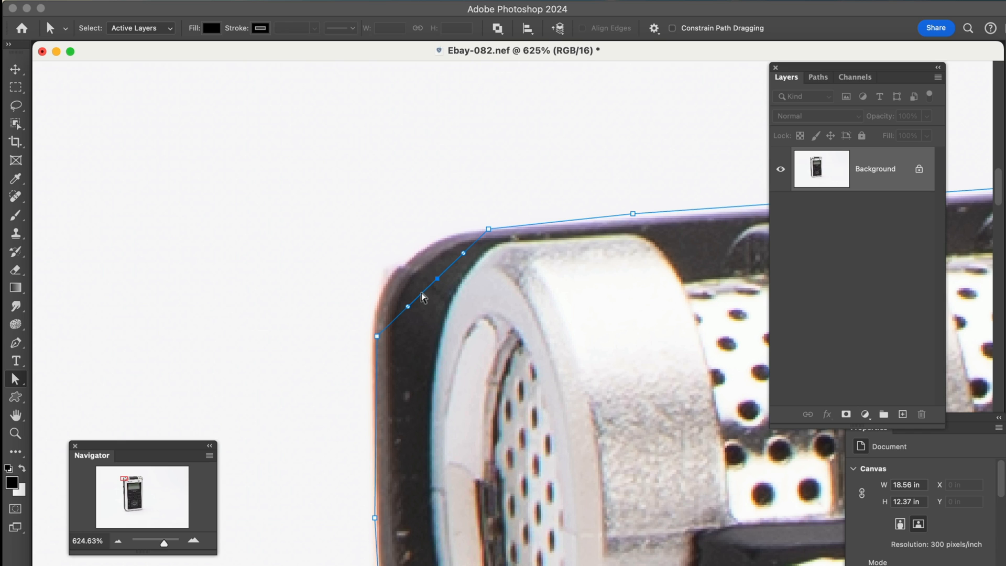
left_click_drag(437, 279, 408, 261)
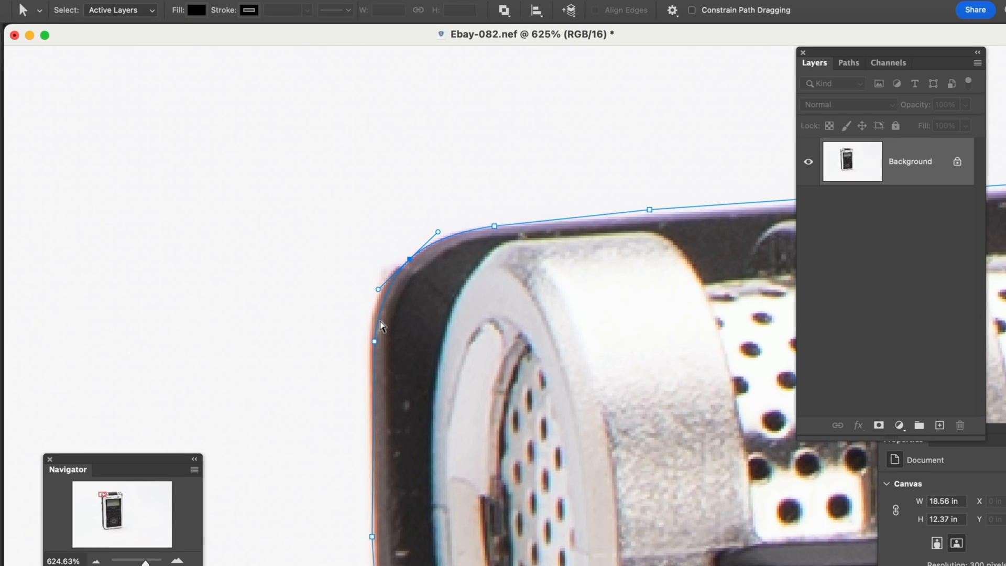
Lengthen the lower direction handle of the corner's new anchor point so the curve follows the rounded edge.
left_click(437, 232)
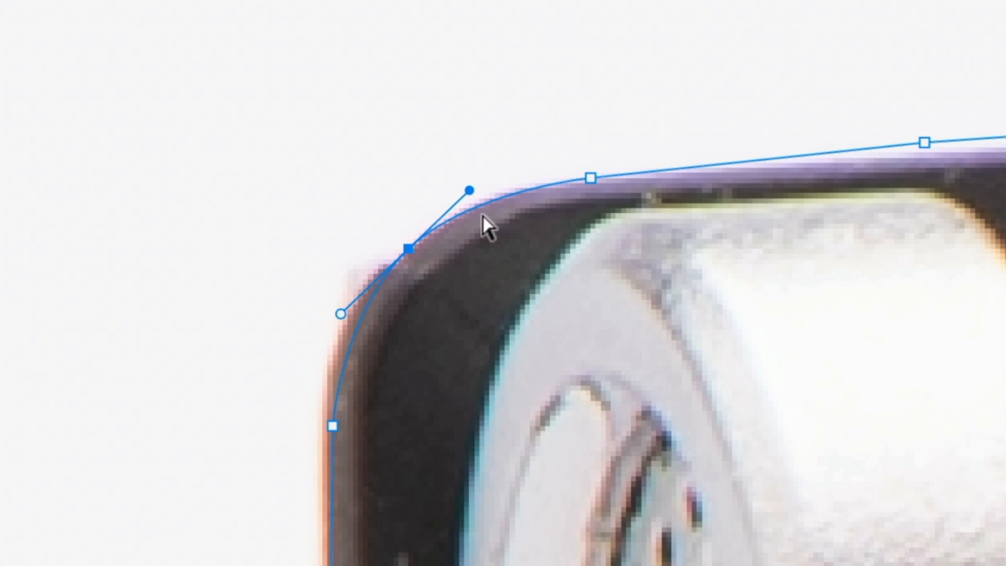
left_click(341, 314)
left_click_drag(340, 314, 304, 342)
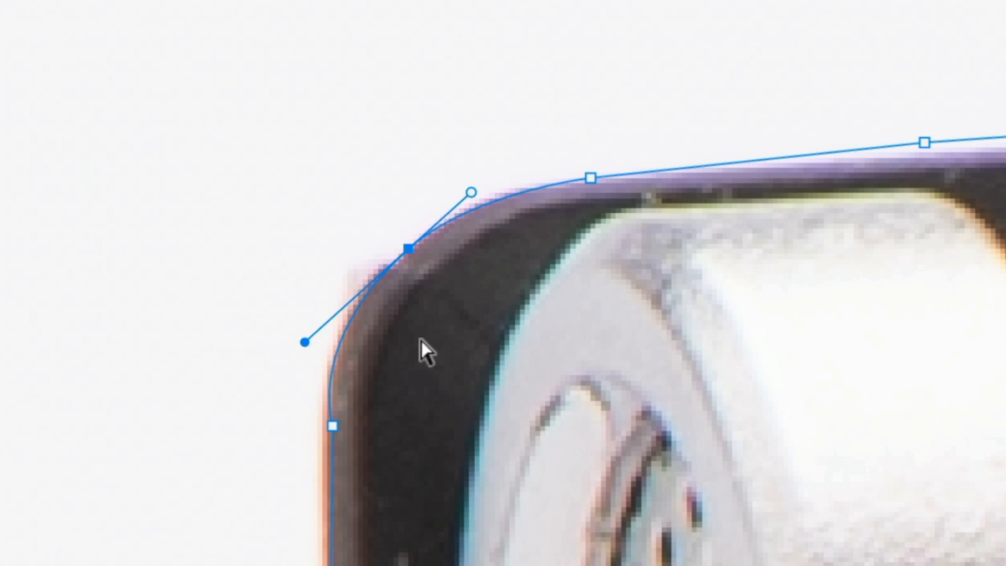
left_click(471, 193)
Nudge the anchor point below the upper-left corner inward onto the recorder's side edge.
key("space")
left_click_drag(389, 434, 375, 148)
left_click(318, 518)
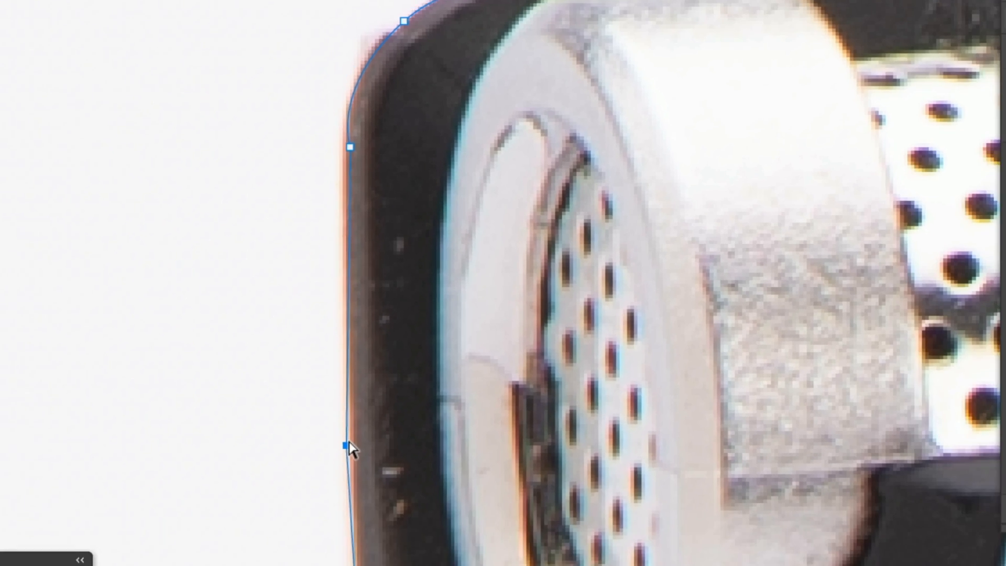
left_click_drag(348, 443, 351, 441)
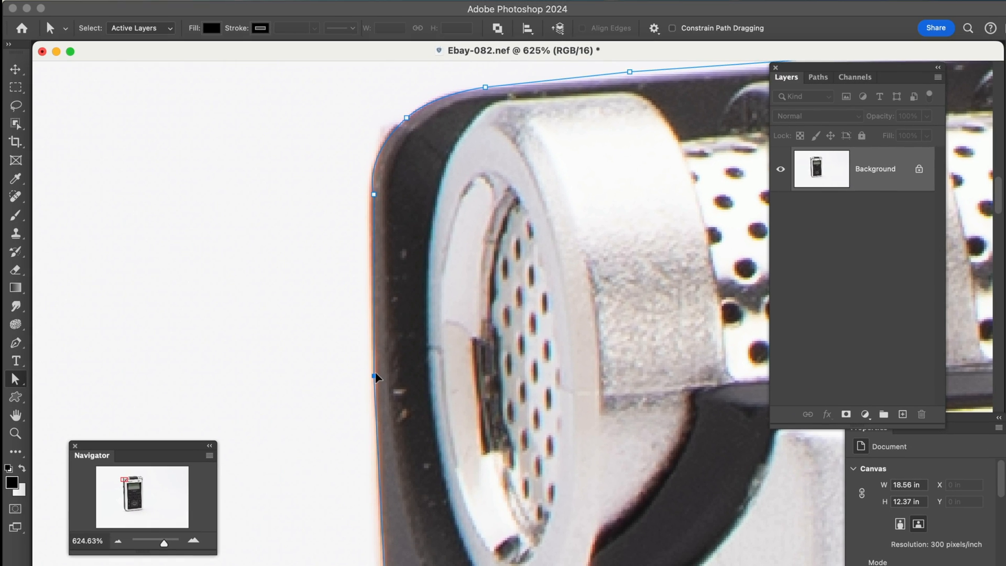
Add an anchor point on the left side beside the upper screw and nudge it inward onto the recorder's edge.
key("space")
left_click_drag(405, 302, 404, 222)
left_click_drag(399, 381, 413, 164)
left_click_drag(409, 410, 392, 225)
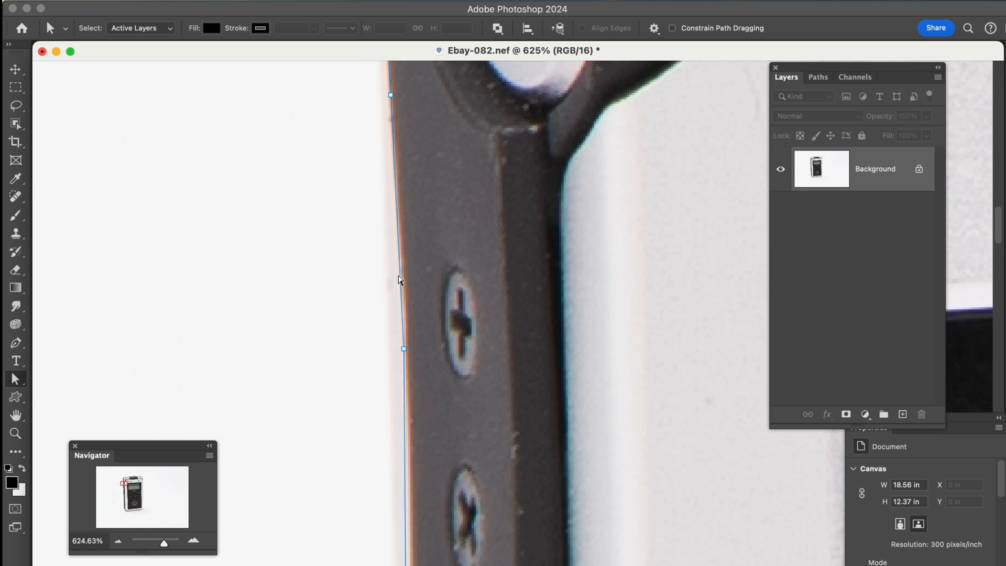
right_click(398, 276)
left_click(407, 277)
left_click_drag(400, 277, 404, 278)
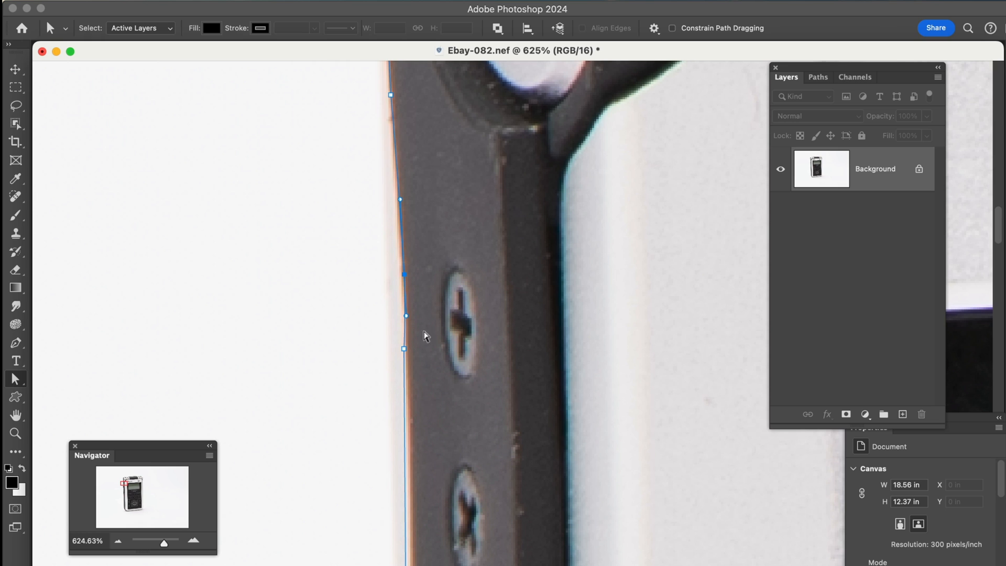
Add anchor points beside the lower side screw and between the two screws, fitting both to the recorder's edge.
left_click_drag(426, 393, 417, 231)
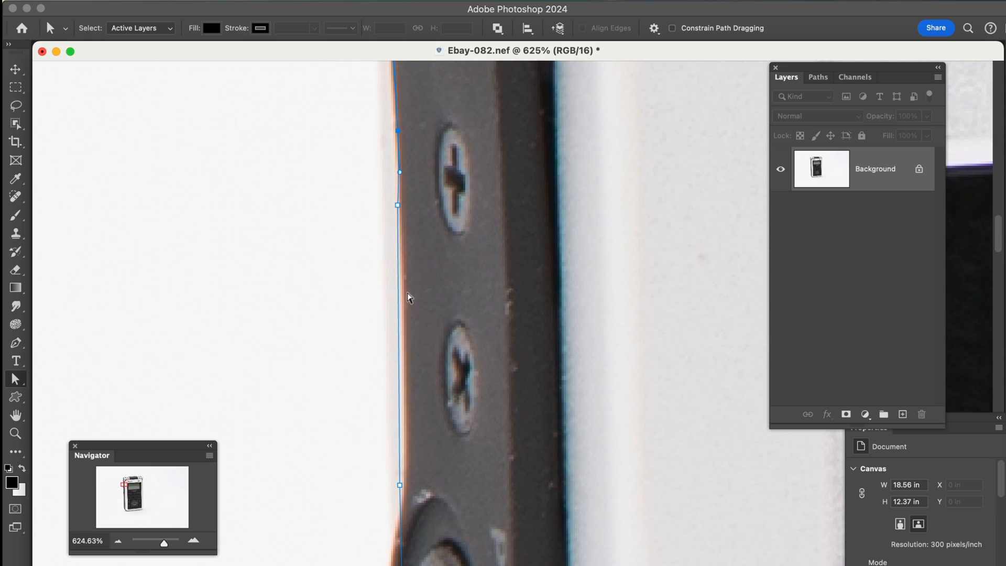
right_click(396, 337)
left_click(409, 336)
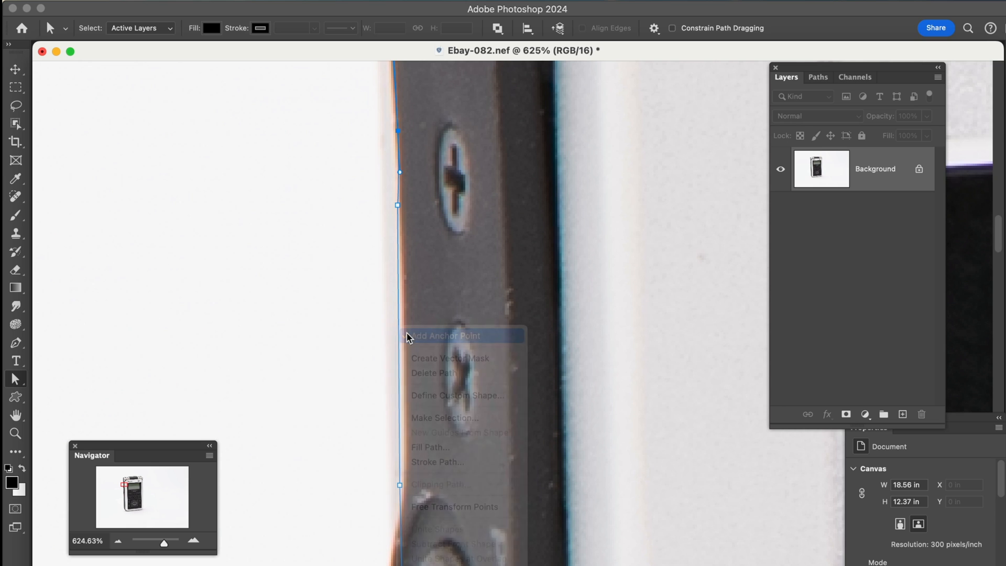
left_click_drag(398, 333, 403, 335)
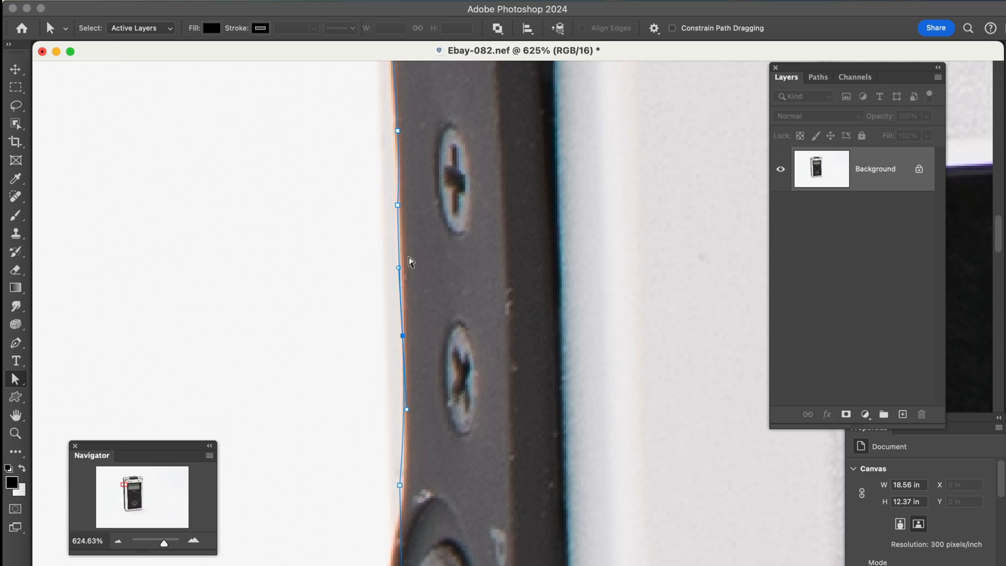
left_click_drag(403, 337, 404, 340)
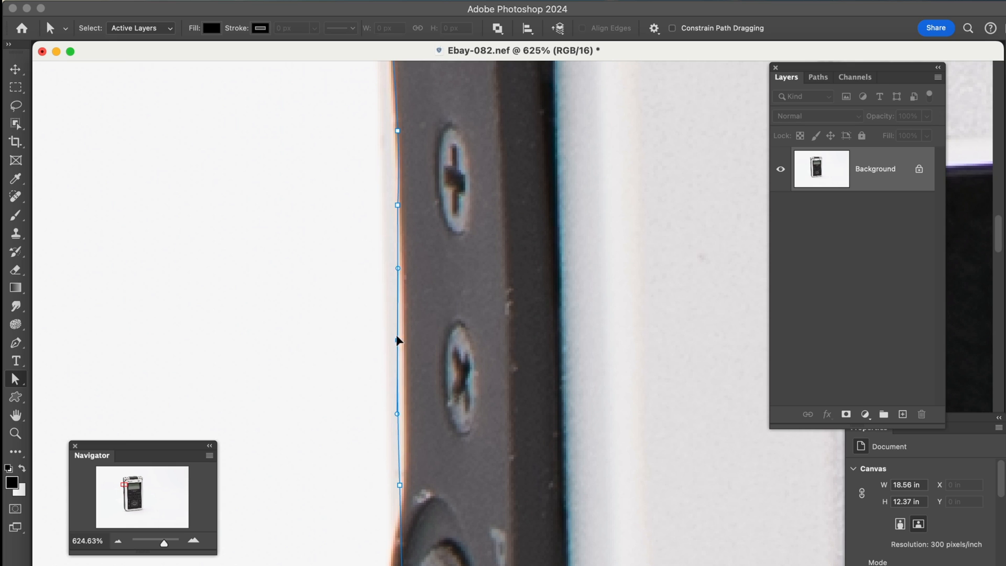
right_click(401, 257)
left_click(404, 260)
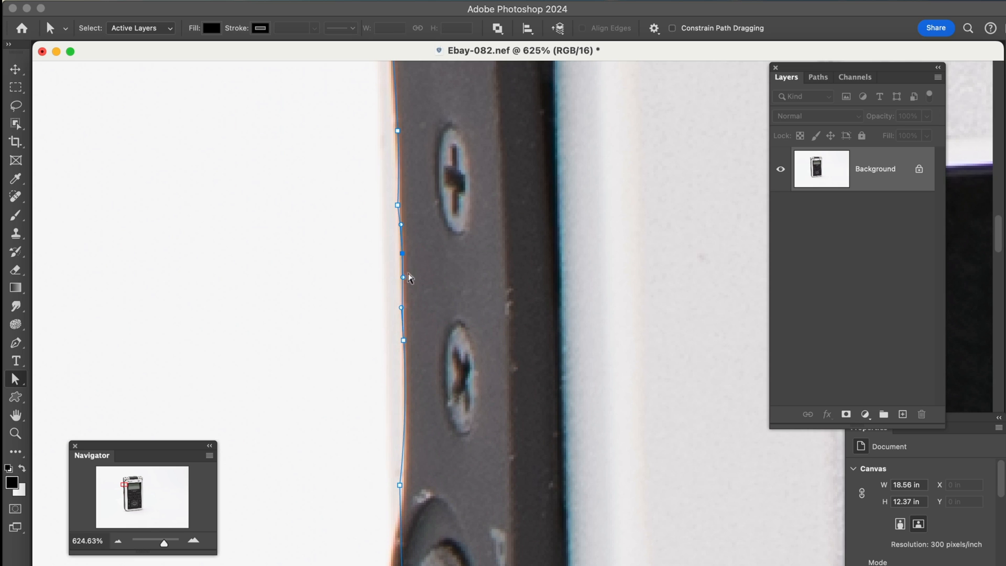
Move the anchor points above and below the PHONES jack to where its bulge meets the side edge.
scroll(433, 369, "down", 5)
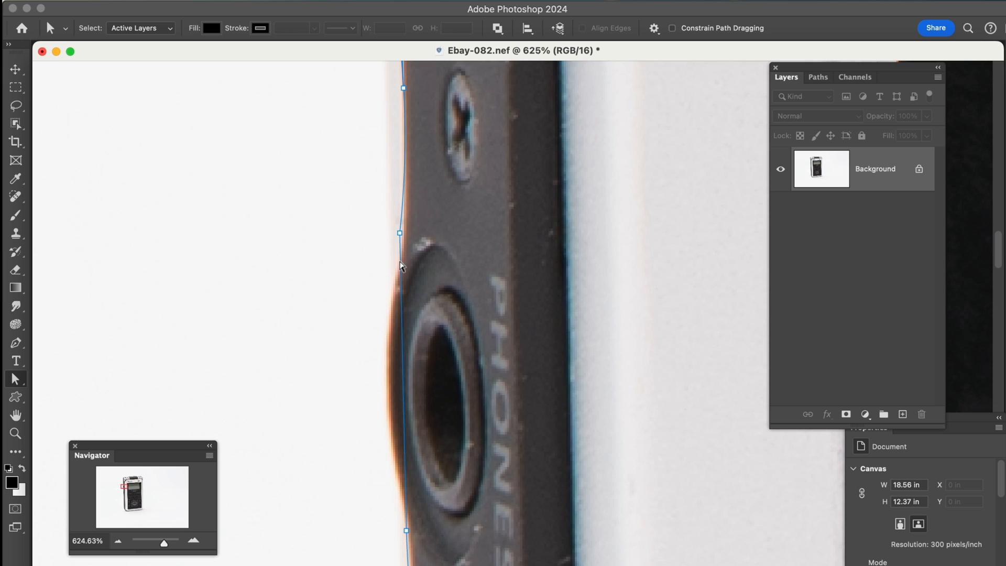
left_click_drag(399, 231, 400, 256)
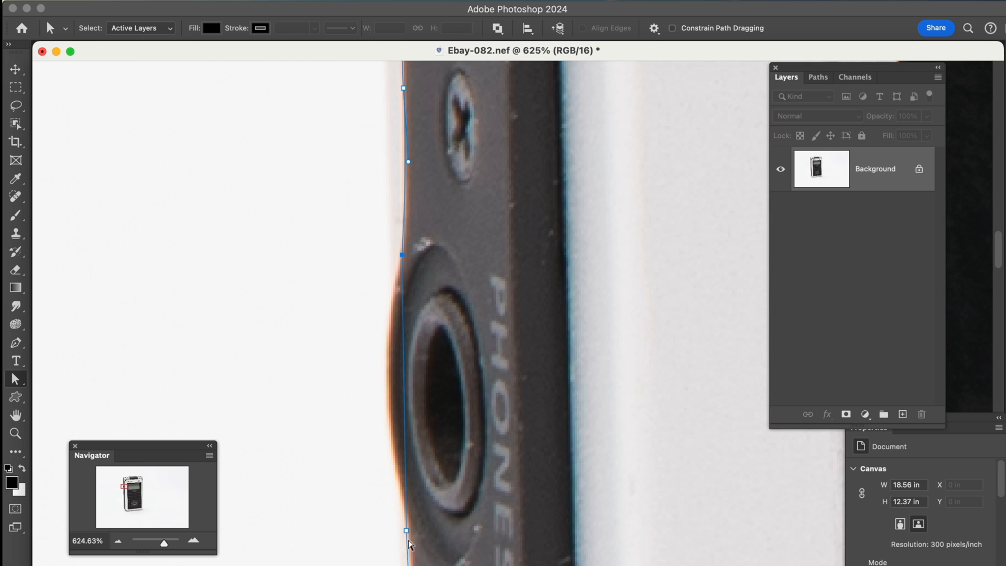
left_click_drag(406, 532, 410, 530)
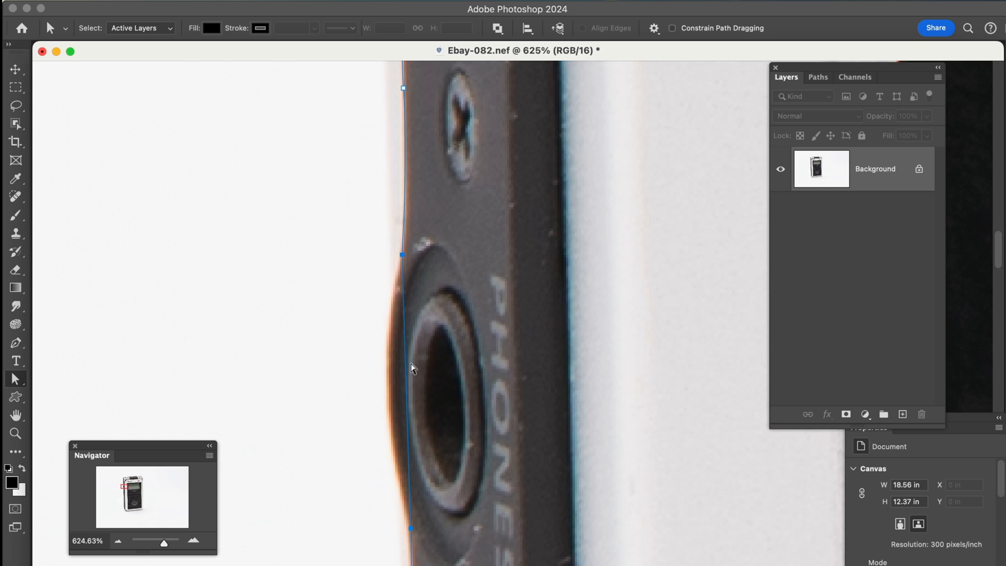
Add an anchor point midway along the PHONES jack segment and pull it outward to curve the path around the bulge.
left_click(407, 389)
right_click(407, 393)
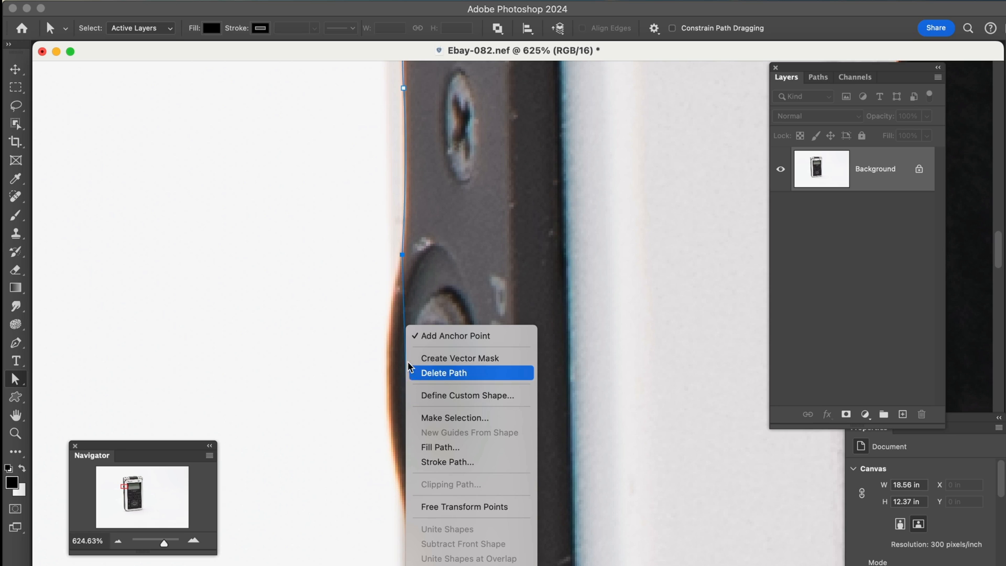
left_click(422, 336)
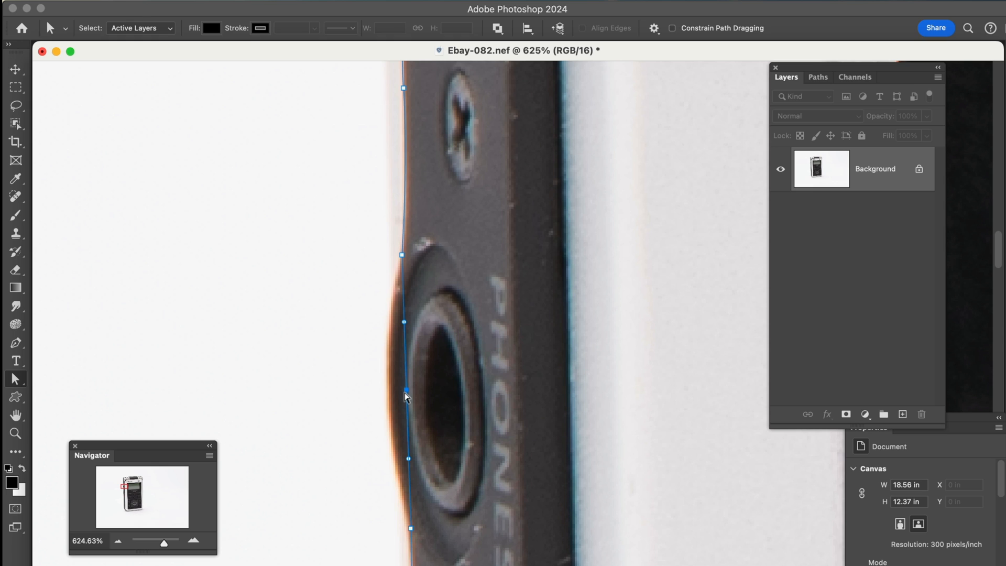
left_click_drag(406, 393, 385, 393)
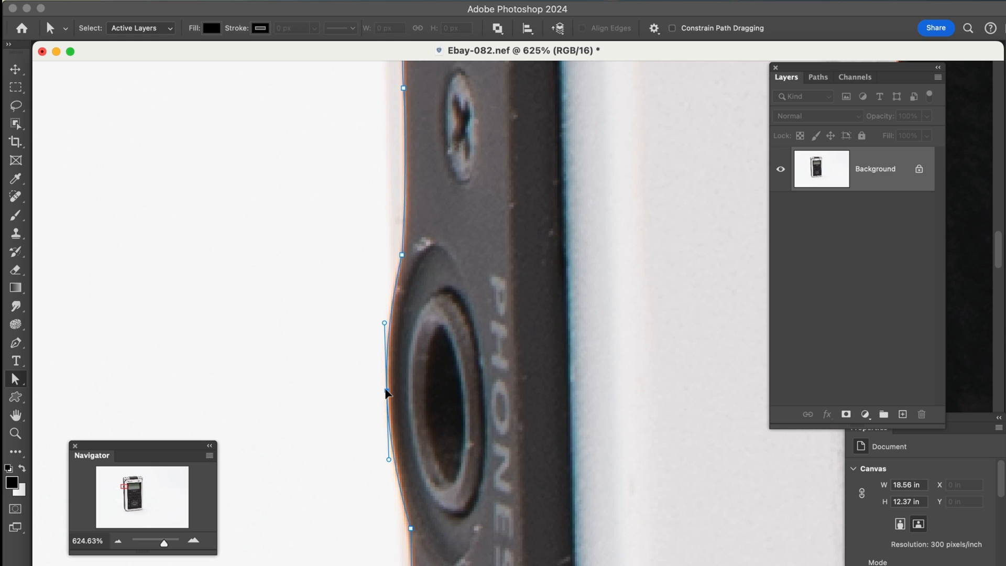
Add an anchor point near the upper end of the USB port bulge, move it outward, and angle its upper handle to the edge.
left_click_drag(452, 448, 456, 234)
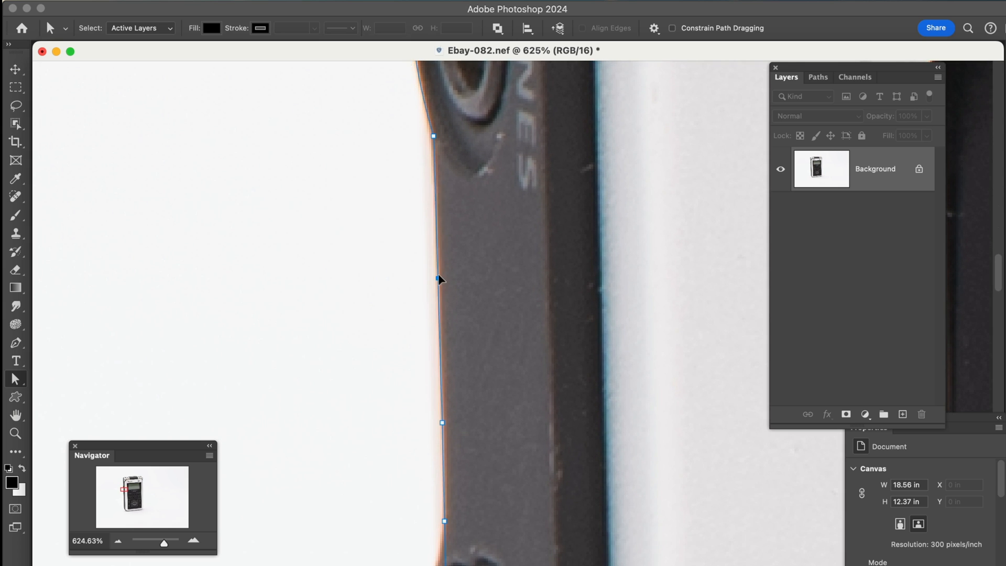
left_click_drag(457, 445, 434, 216)
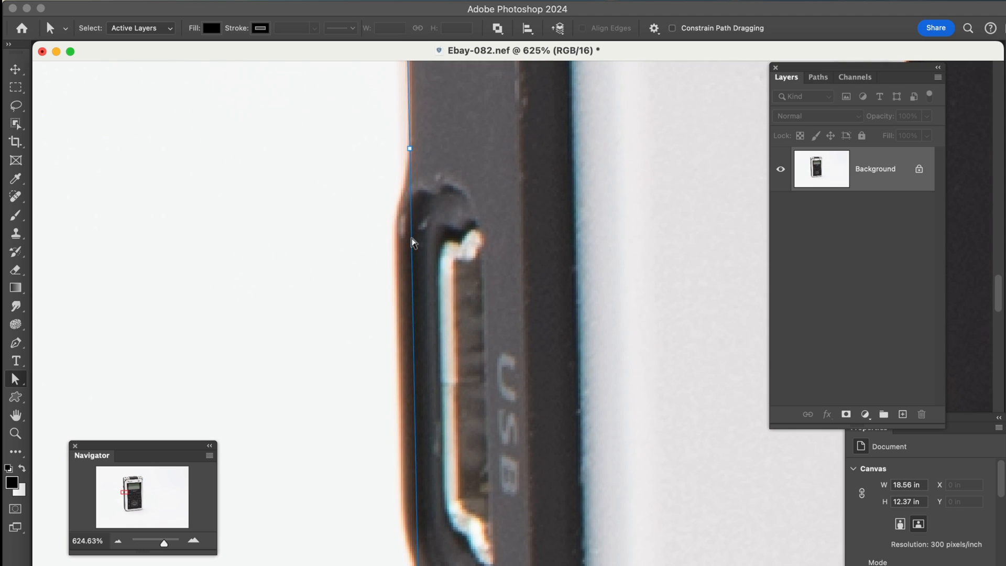
right_click(414, 242)
left_click(461, 246)
left_click_drag(414, 244, 396, 244)
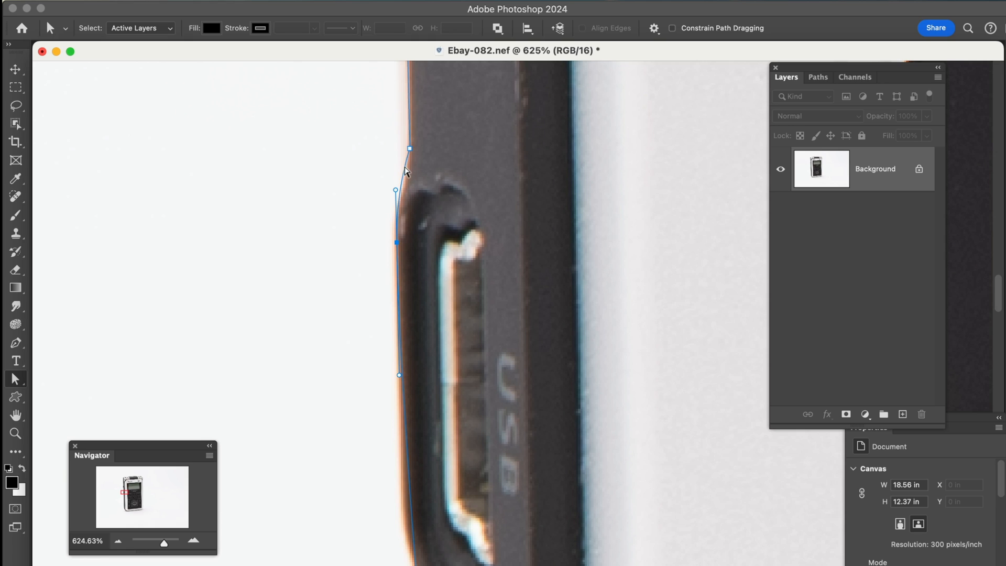
left_click_drag(396, 190, 400, 193)
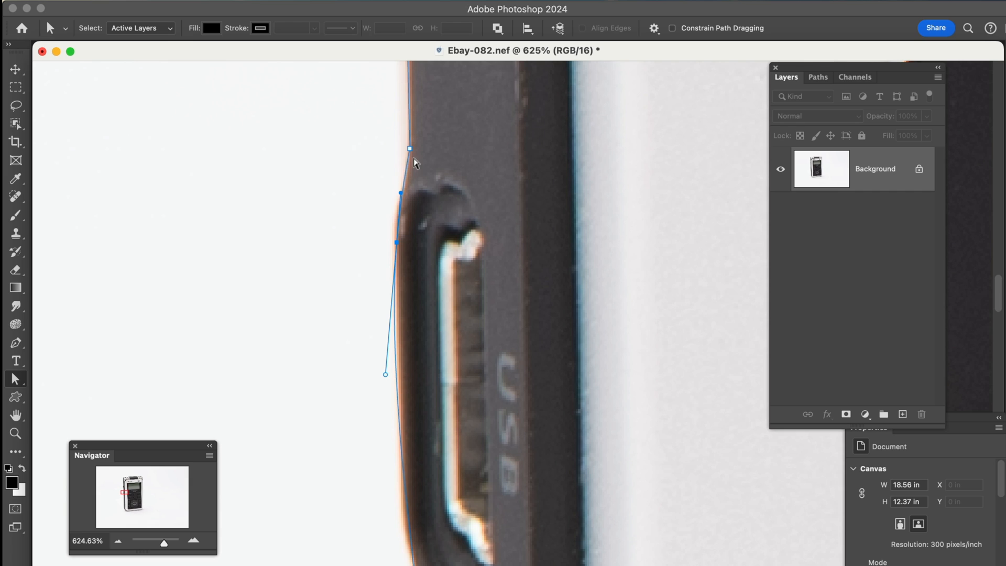
Add an anchor point midway along the USB port bulge and nudge it inward onto the edge.
right_click(397, 328)
left_click(419, 330)
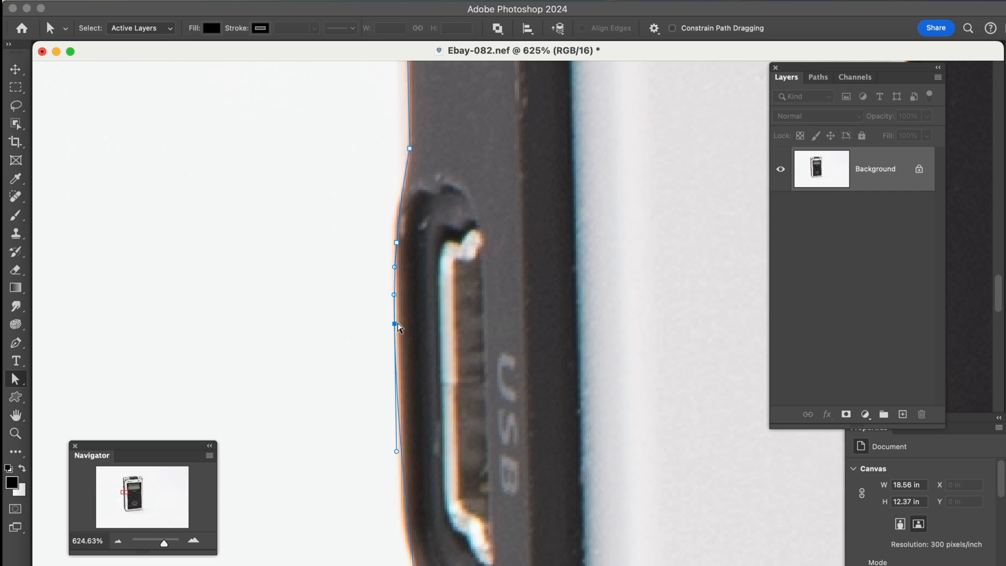
left_click_drag(397, 327, 400, 326)
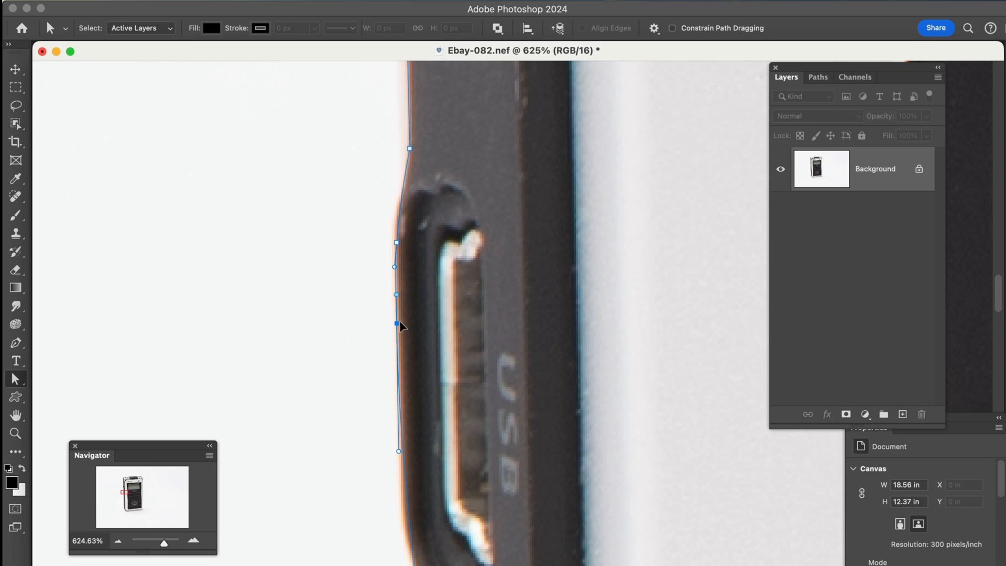
Add an anchor point near the lower end of the USB port bulge and move the anchor point below it onto the edge.
scroll(419, 337, "down", 4)
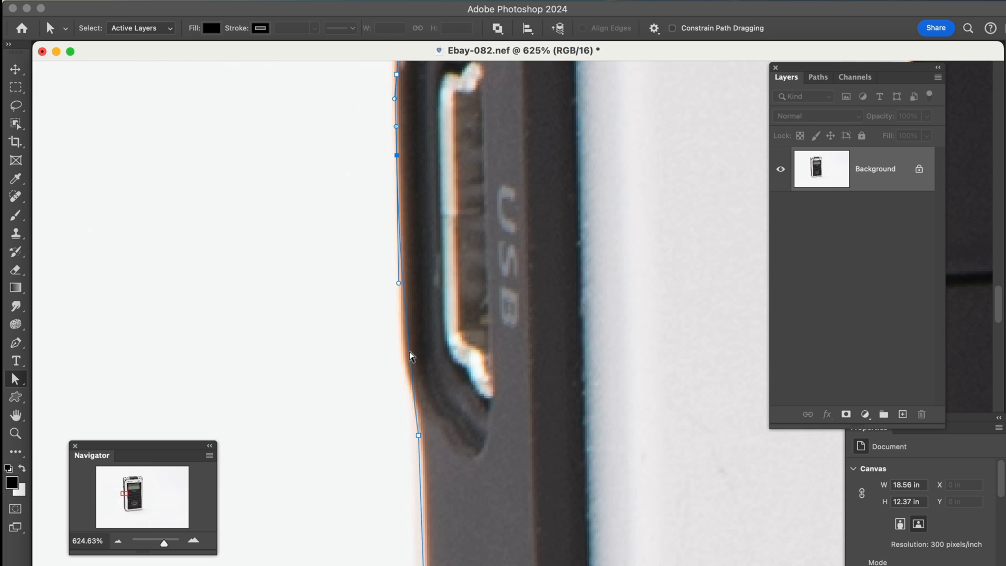
right_click(410, 350)
left_click(429, 339)
left_click_drag(410, 351, 406, 352)
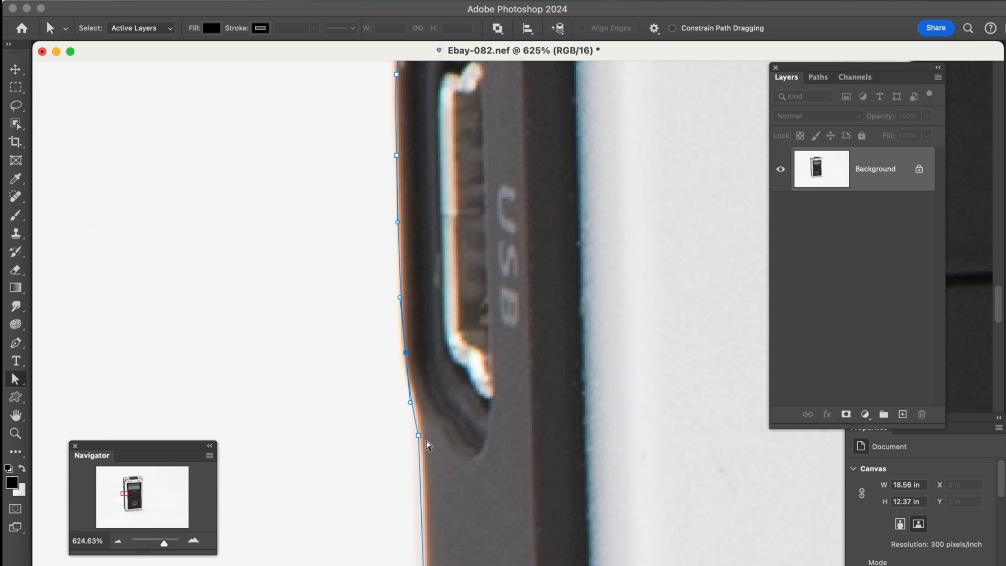
left_click_drag(419, 434, 422, 444)
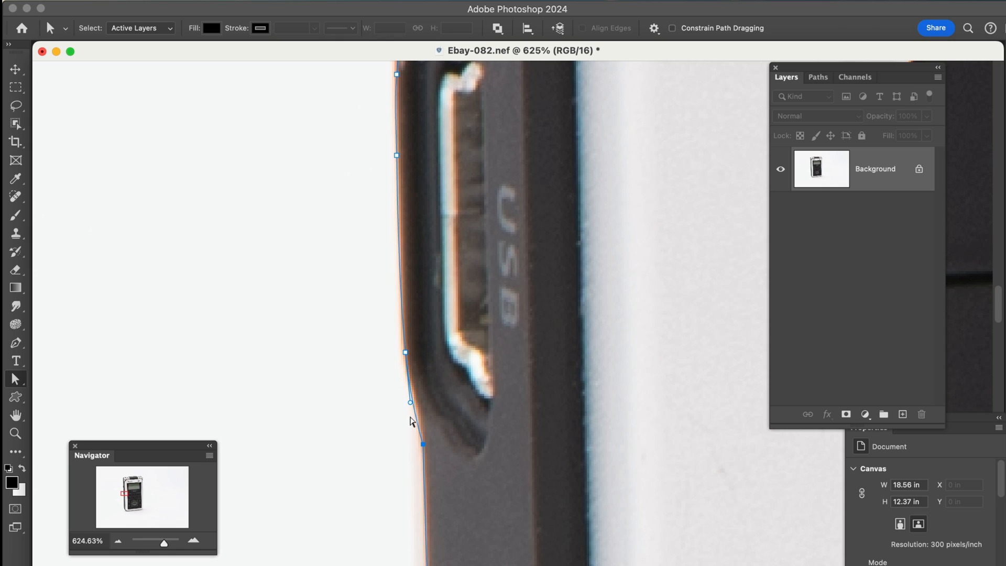
Add another anchor point on the short segment just below the USB port bulge and nudge it onto the edge.
right_click(414, 418)
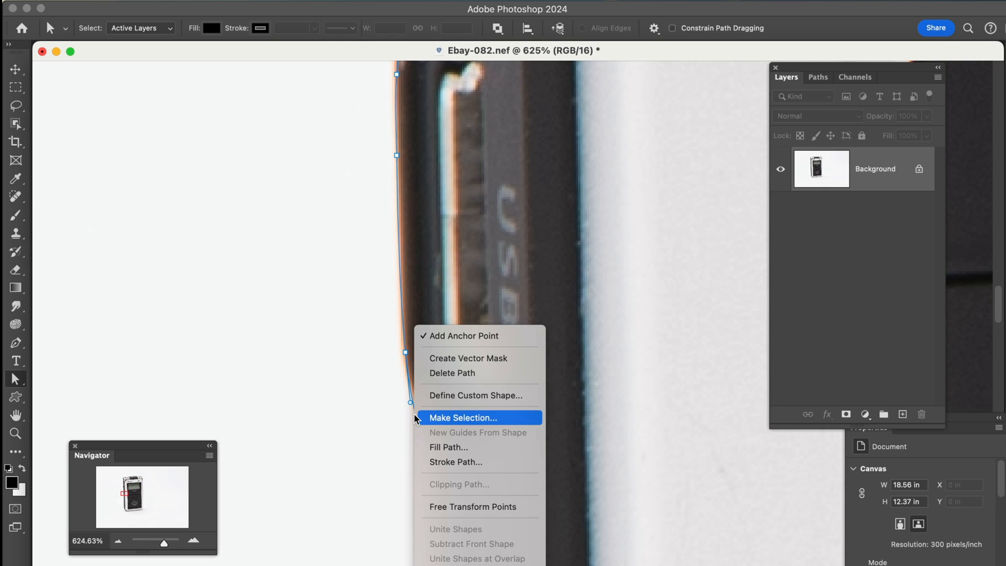
left_click(461, 338)
left_click_drag(415, 415, 417, 415)
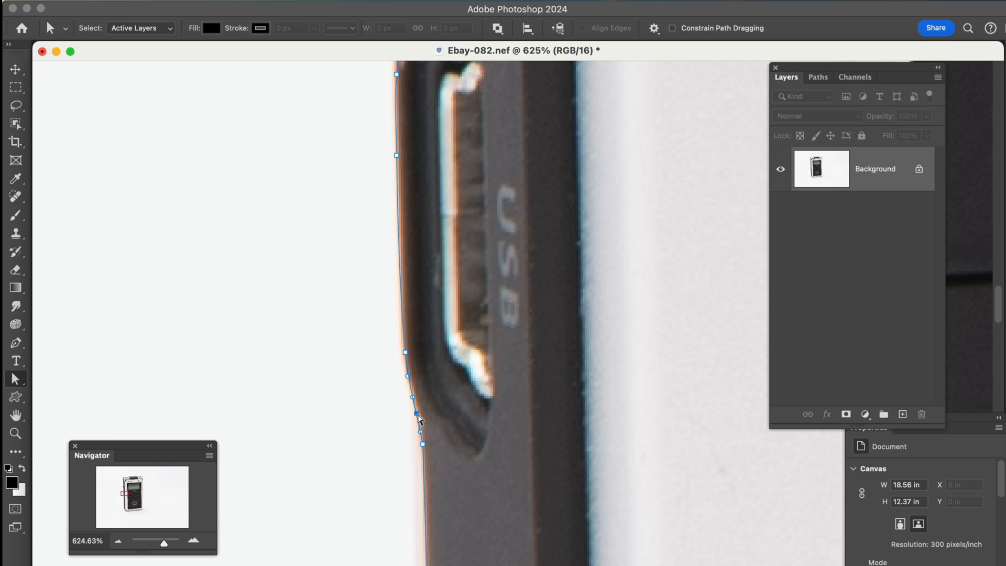
Add an anchor point on the recorder's left edge a short way below the USB port bulge and nudge it outward onto the edge.
scroll(456, 420, "down", 5)
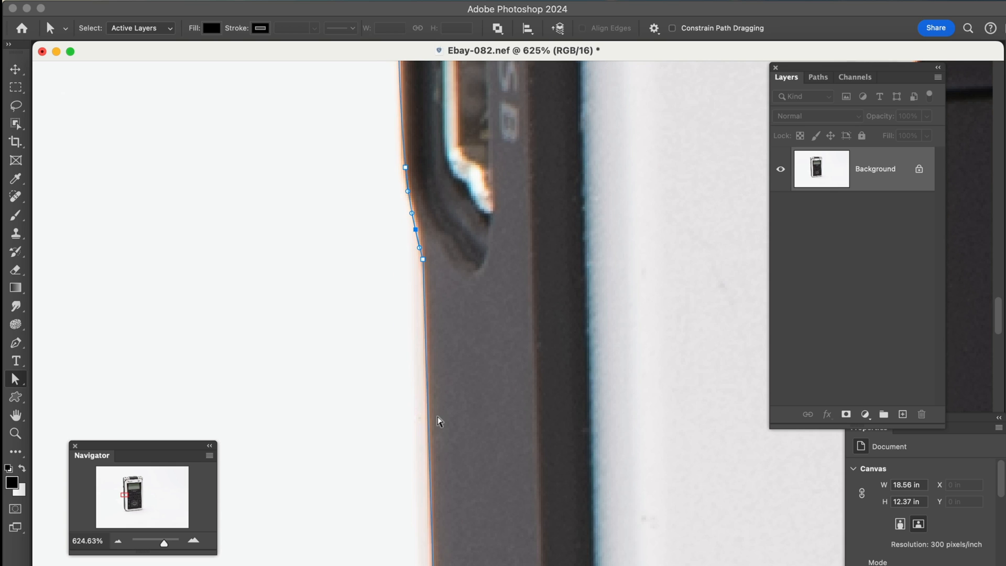
key("z")
left_click(419, 364)
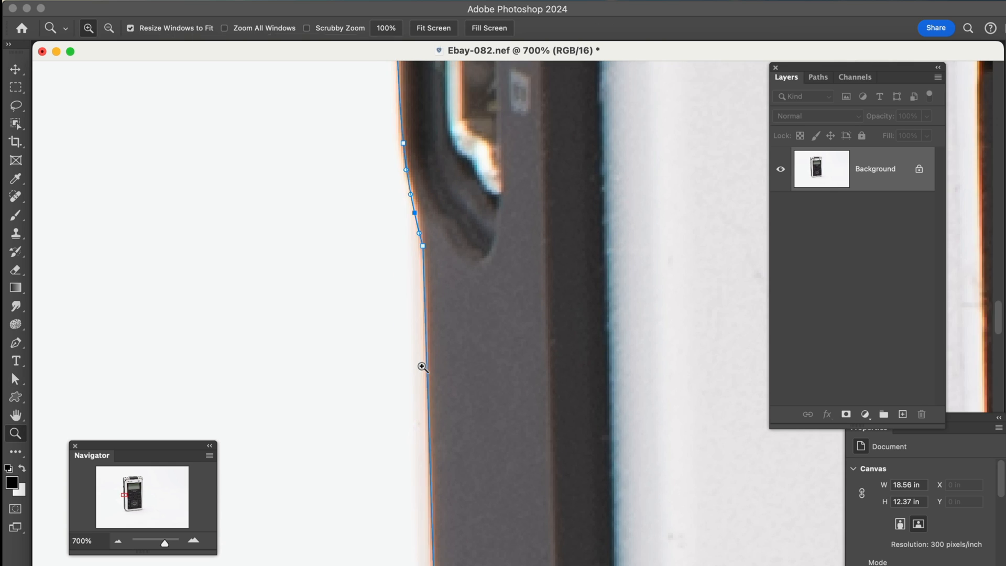
left_click(419, 363)
left_click(422, 366)
left_click(422, 366)
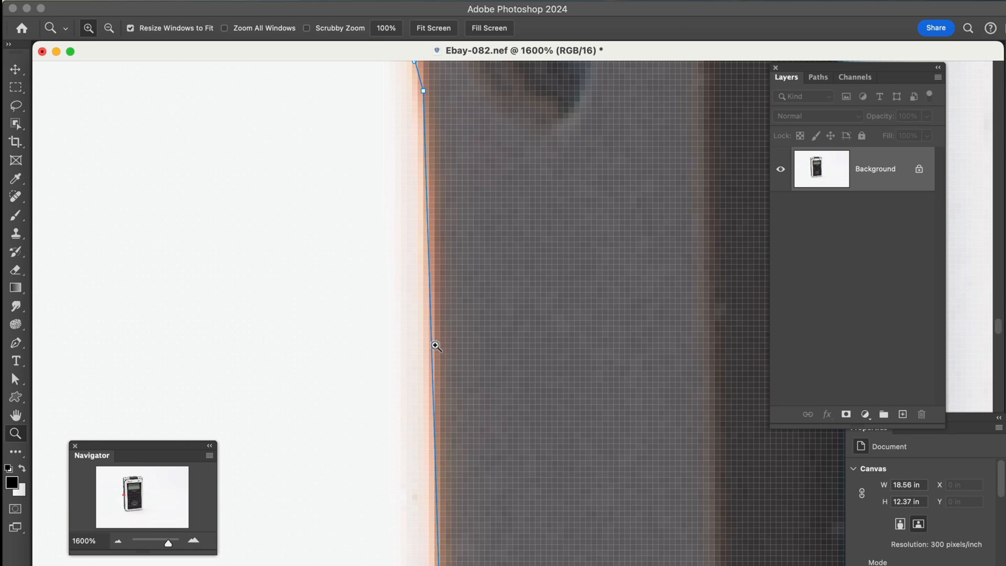
key("a")
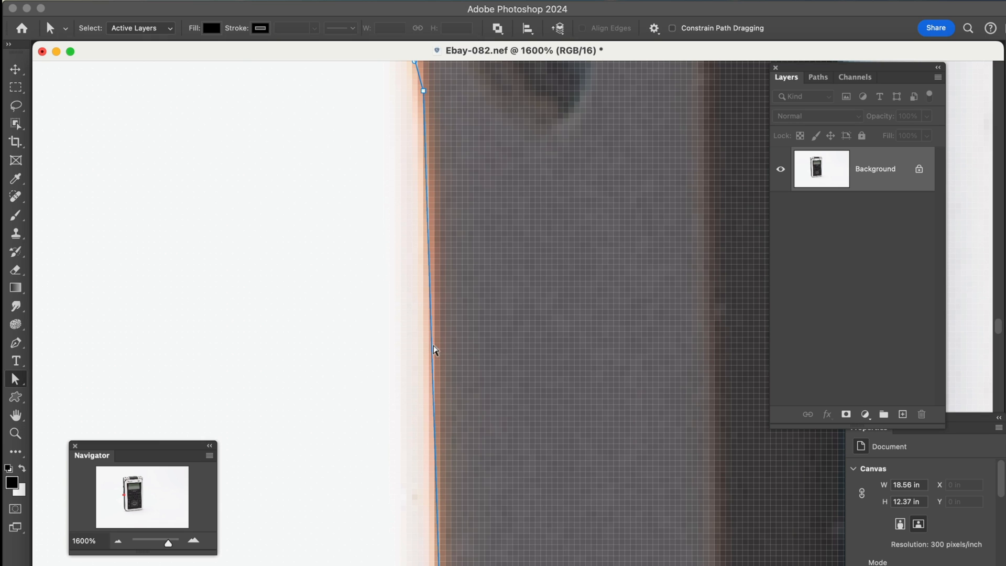
right_click(433, 350)
left_click(442, 337)
left_click_drag(430, 348, 428, 349)
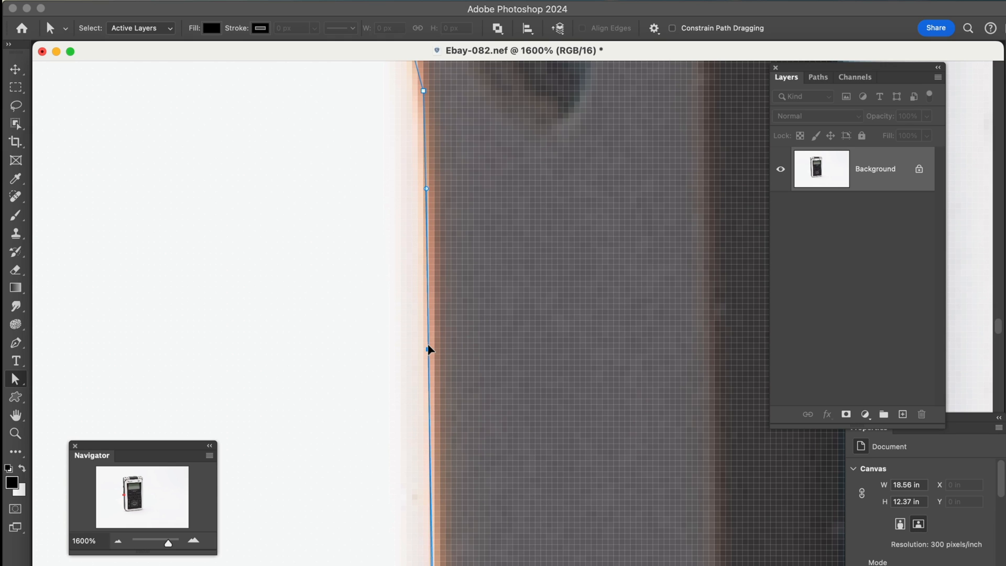
Move the existing anchor point farther down the recorder's left side outward onto the edge.
key("z")
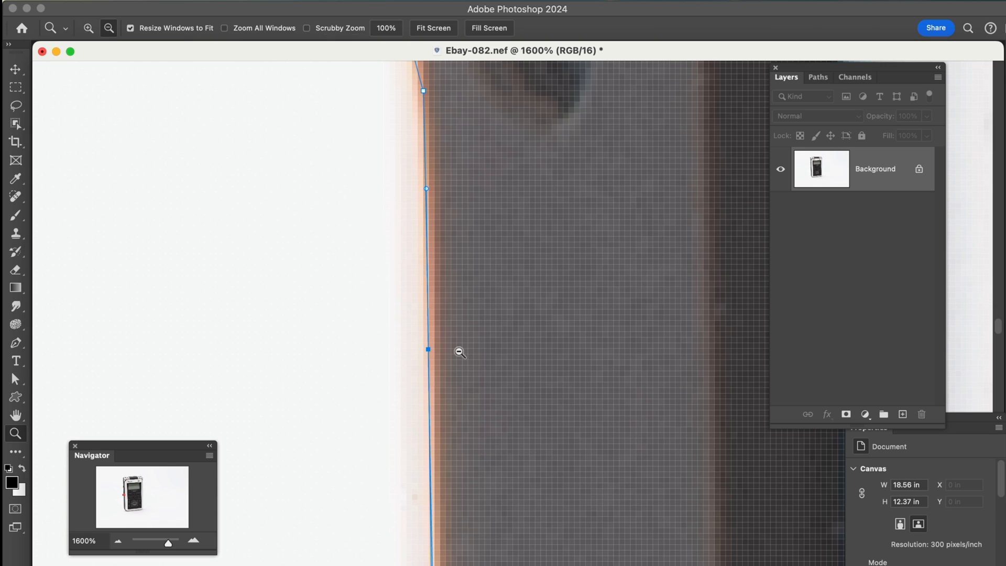
left_click(458, 351, "alt")
left_click(459, 351, "alt")
left_click(458, 352, "alt")
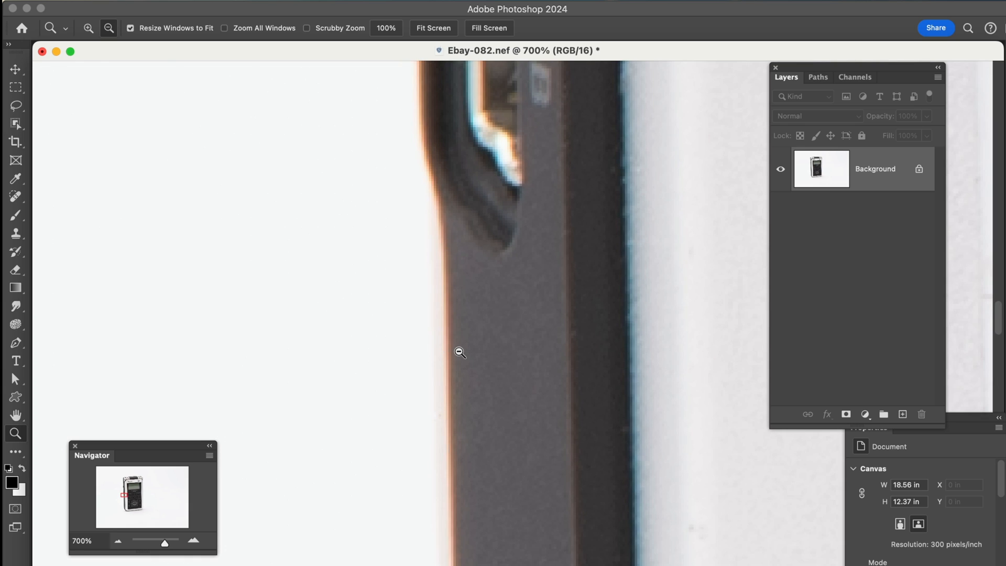
left_click(459, 351, "alt")
left_click(459, 351, "alt")
key("space")
left_click_drag(490, 491, 483, 332)
left_click_drag(479, 387, 478, 223)
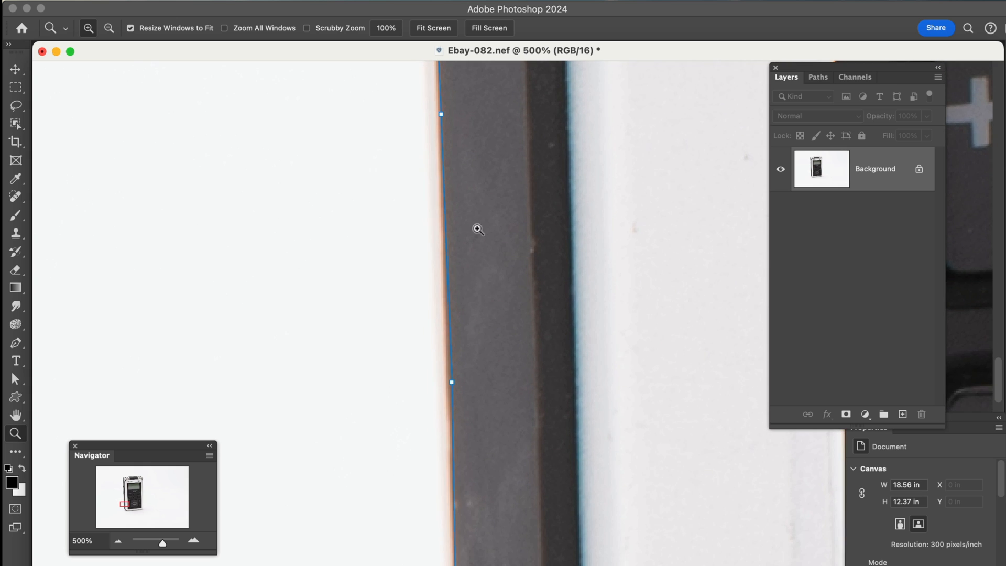
key("a")
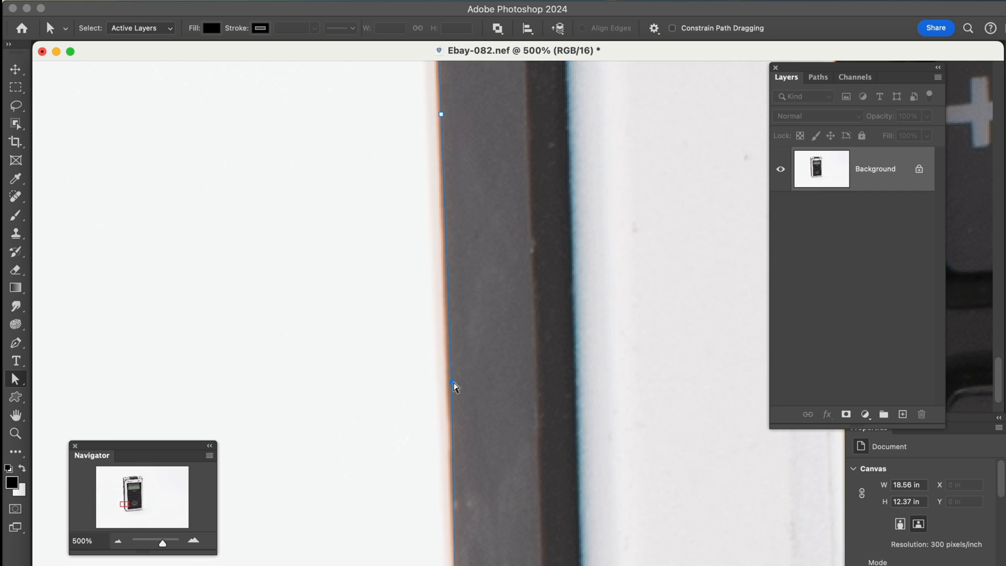
left_click_drag(451, 382, 448, 383)
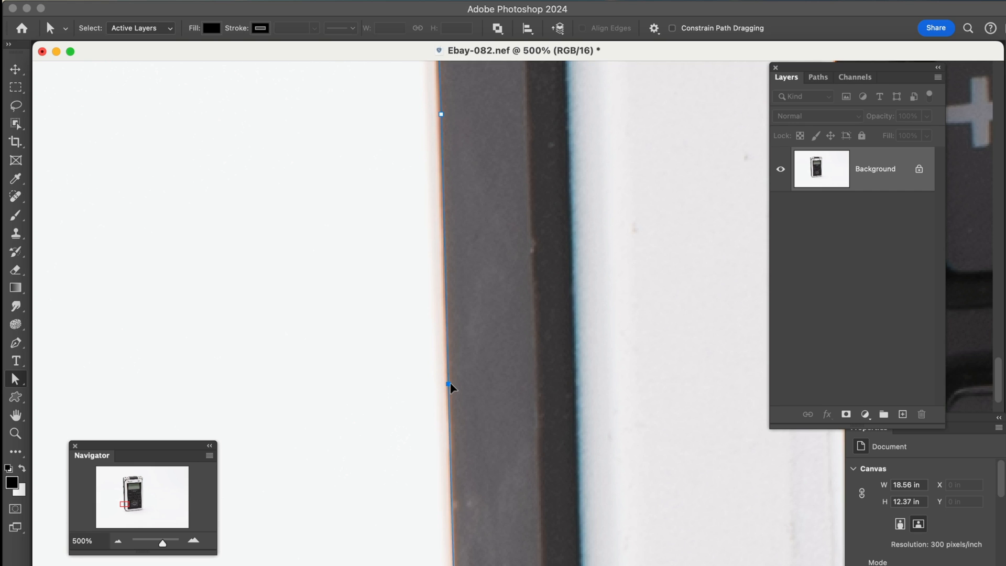
Move the lower anchor point of the bottom-left corner onto the edge, then add a mid-corner anchor point and pull it out to the curve.
left_click_drag(468, 385, 460, 189)
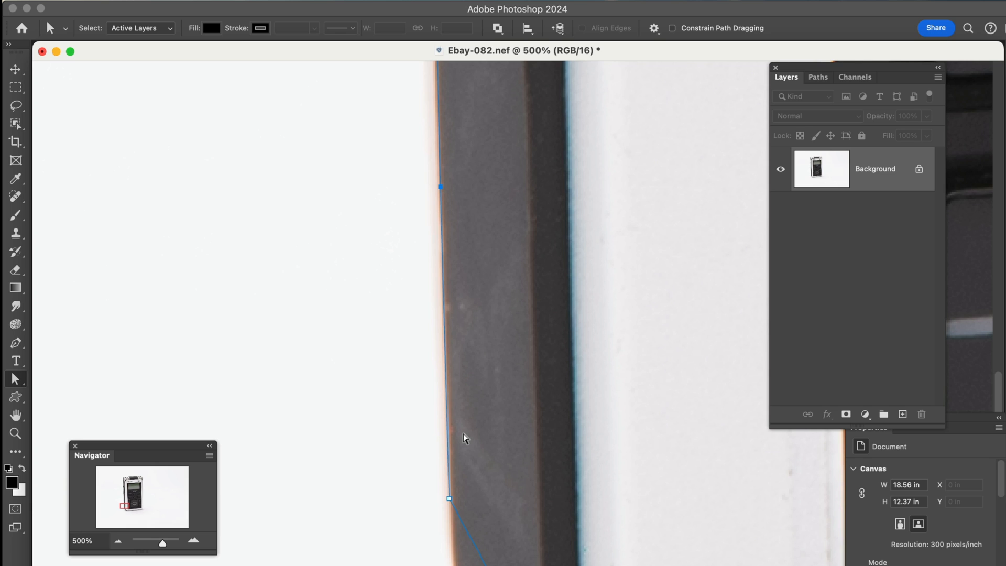
left_click_drag(466, 449, 422, 181)
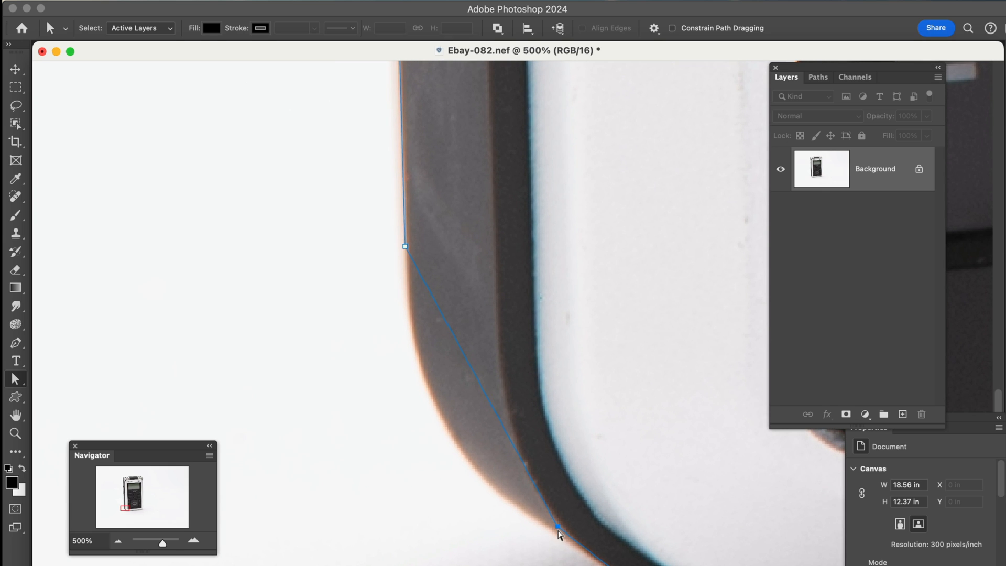
left_click_drag(559, 530, 554, 536)
right_click(482, 396)
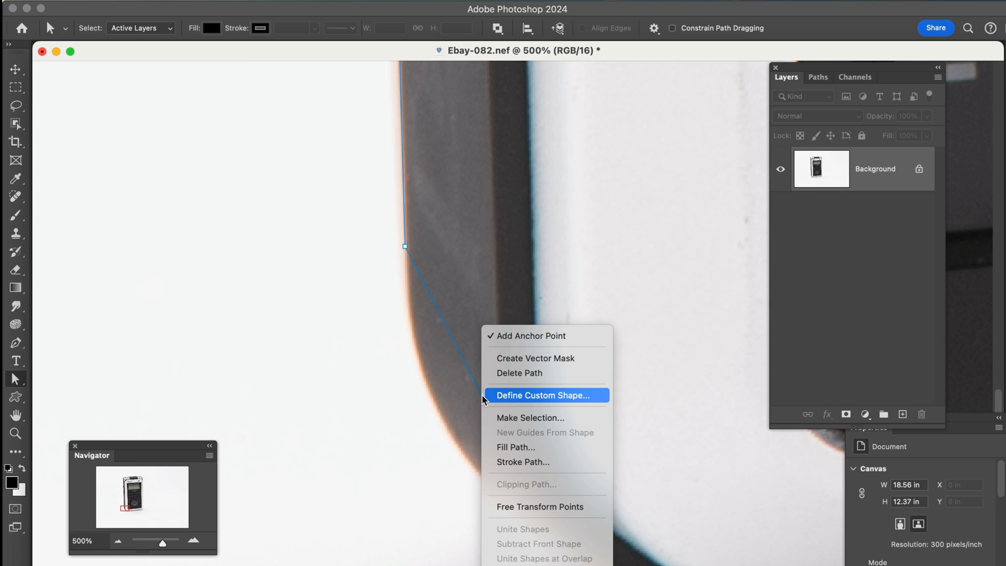
left_click(512, 333)
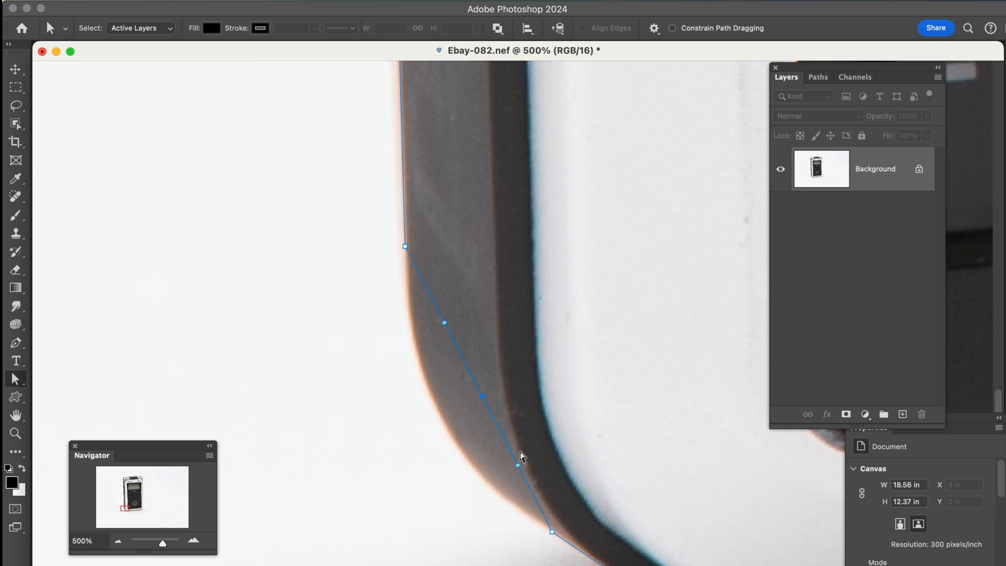
left_click_drag(482, 397, 442, 420)
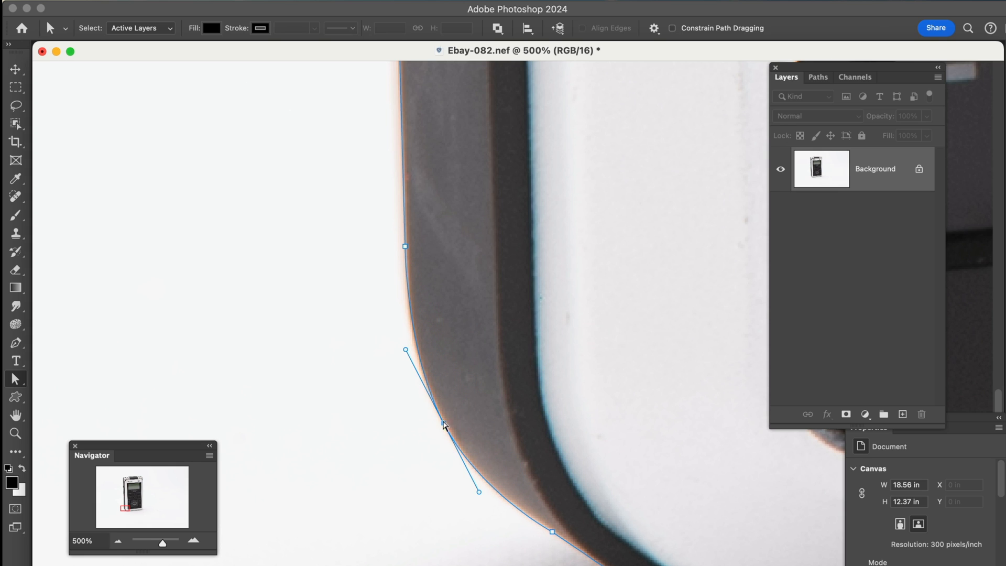
Add an anchor point on the bottom edge just past the bottom-left corner and nudge it down onto the edge.
left_click_drag(568, 442, 400, 237)
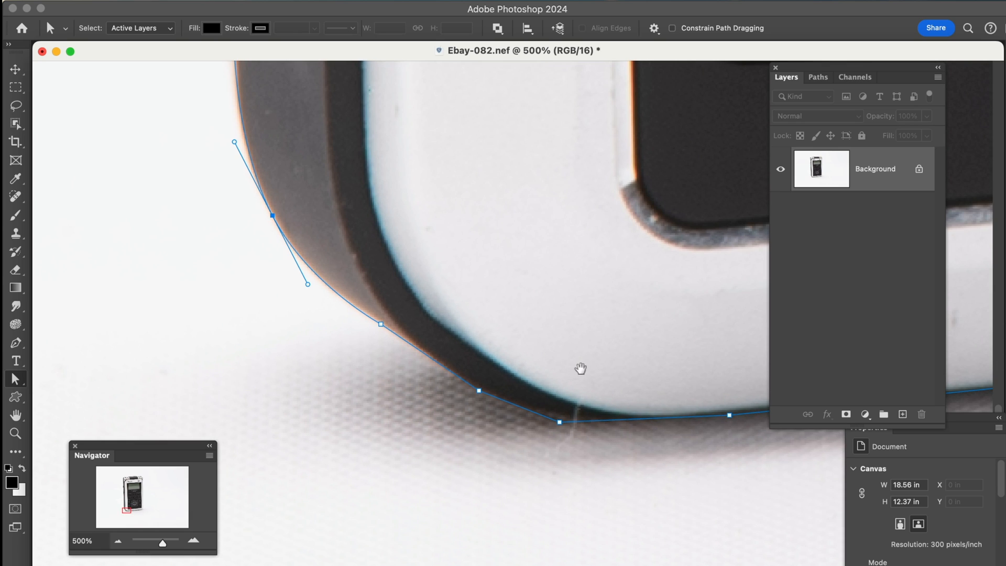
left_click_drag(579, 366, 469, 314)
right_click(514, 354)
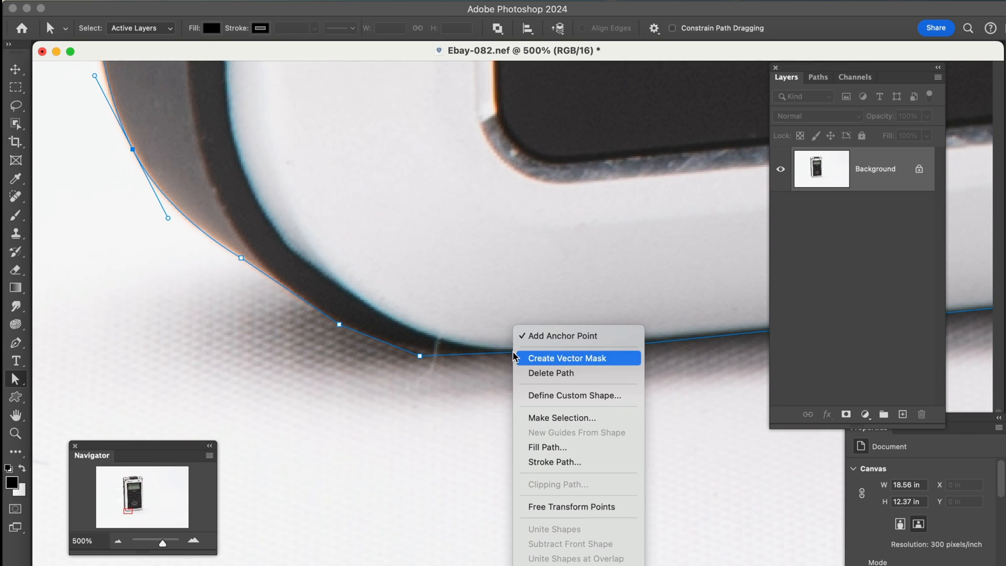
left_click(545, 335)
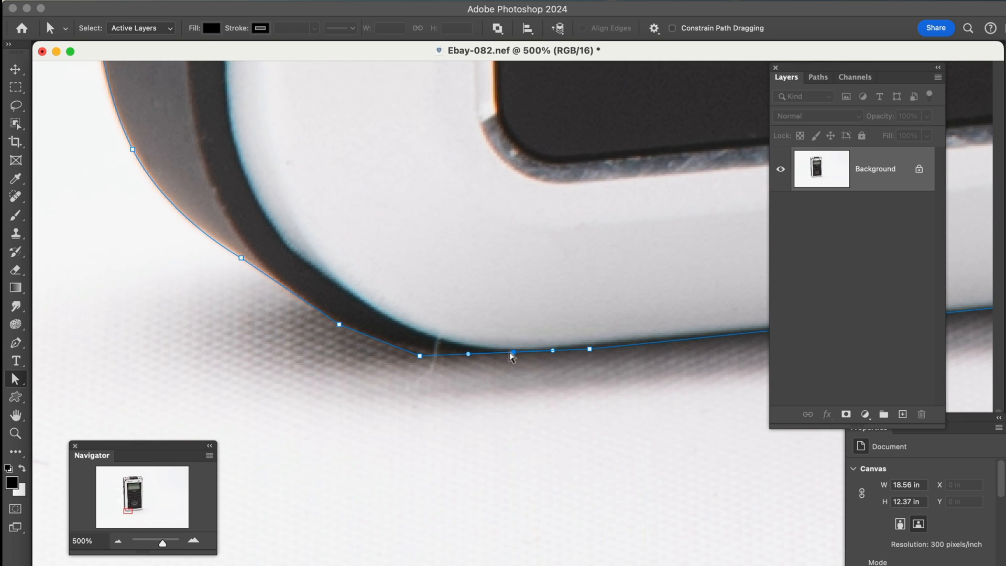
left_click_drag(511, 351, 510, 356)
Move the anchor point at the upper end of the recorder's bottom-right corner inward onto the edge.
left_click_drag(546, 308, 376, 326)
left_click_drag(665, 289, 173, 319)
left_click_drag(602, 273, 225, 321)
left_click_drag(523, 279, 221, 395)
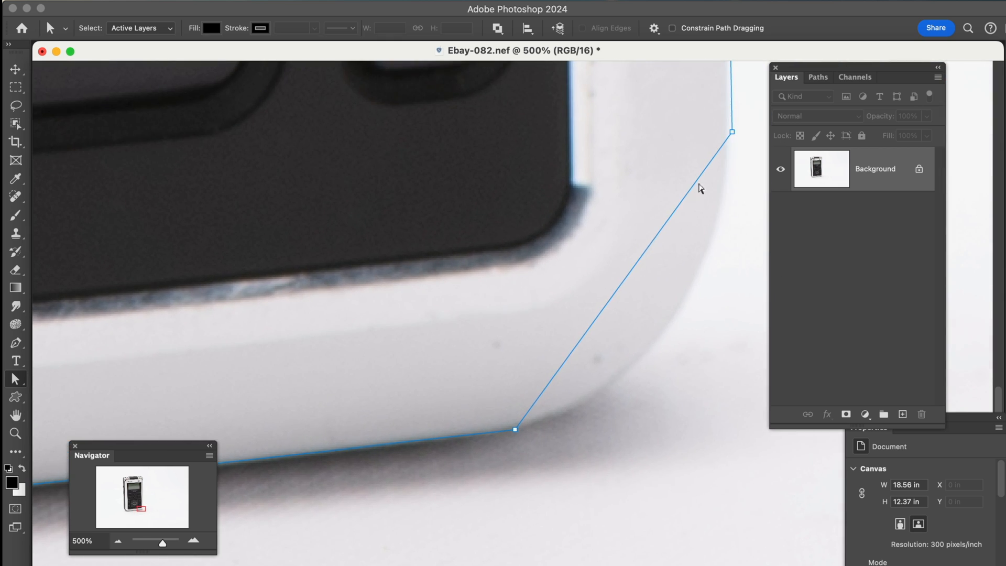
left_click(732, 132)
left_click_drag(732, 131, 728, 132)
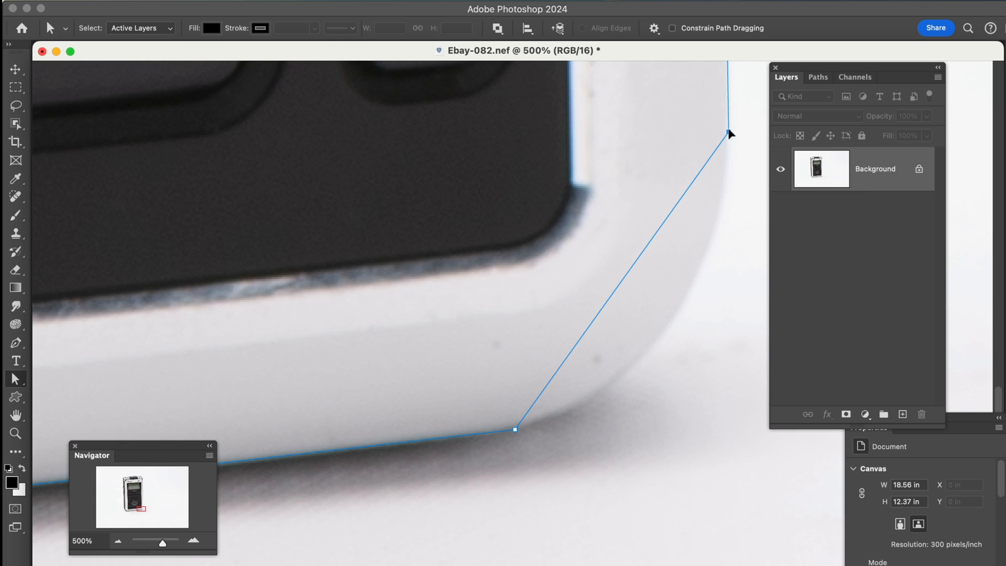
Add a mid-curve anchor point on the bottom-right corner, pull it to the edge, extend its lower handle, and add another anchor point below it.
right_click(639, 261)
left_click(644, 263)
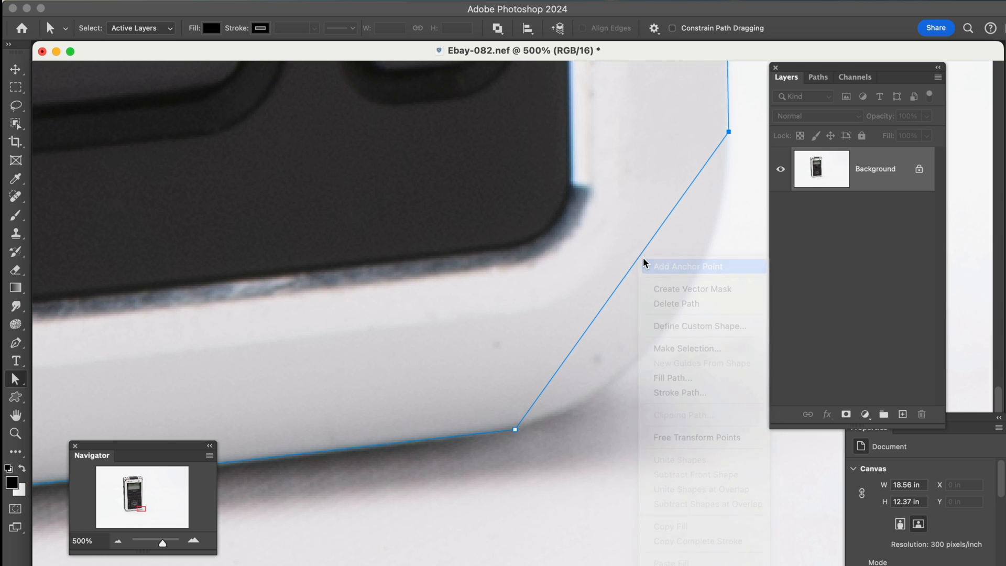
left_click_drag(638, 259, 684, 300)
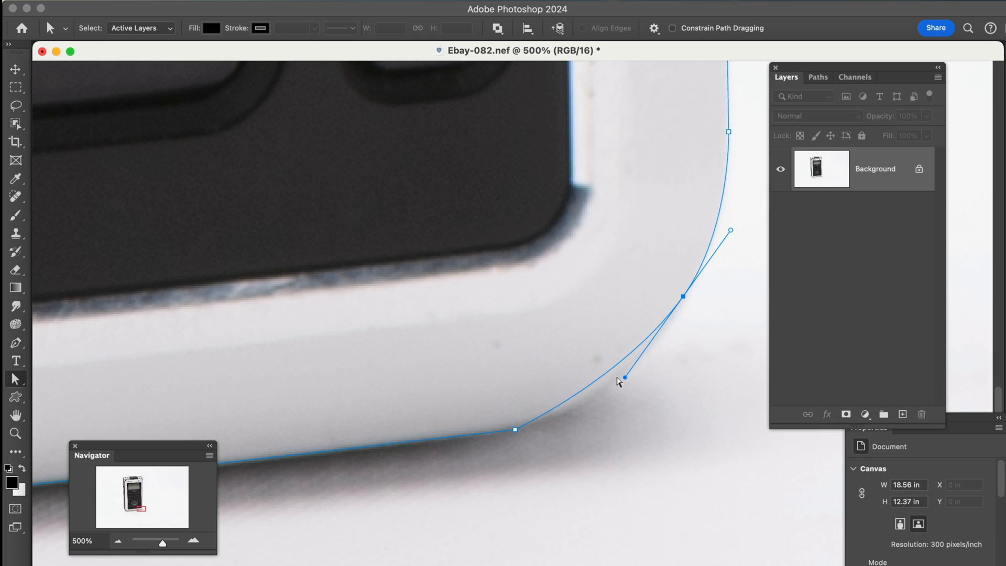
left_click_drag(625, 378, 605, 405)
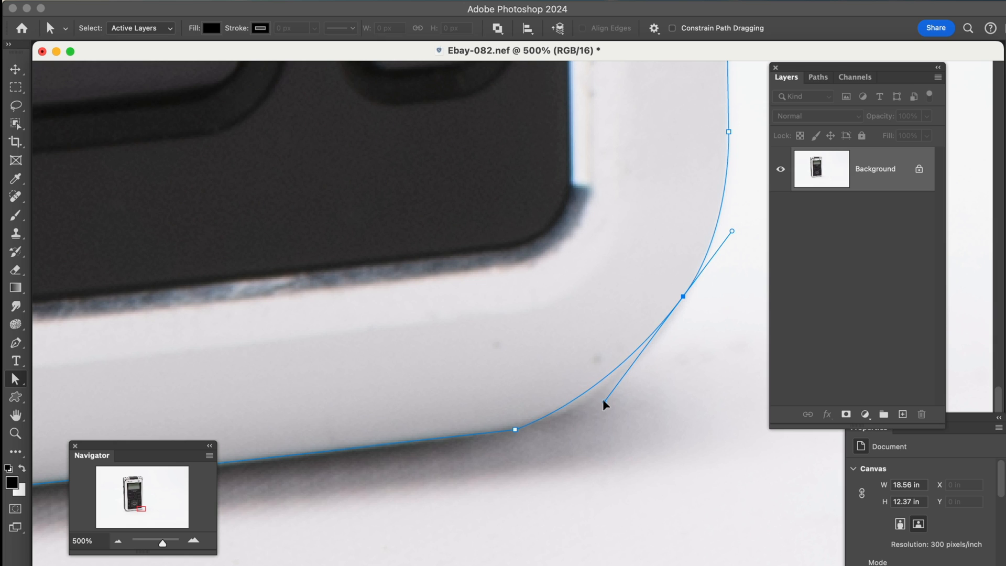
right_click(590, 392)
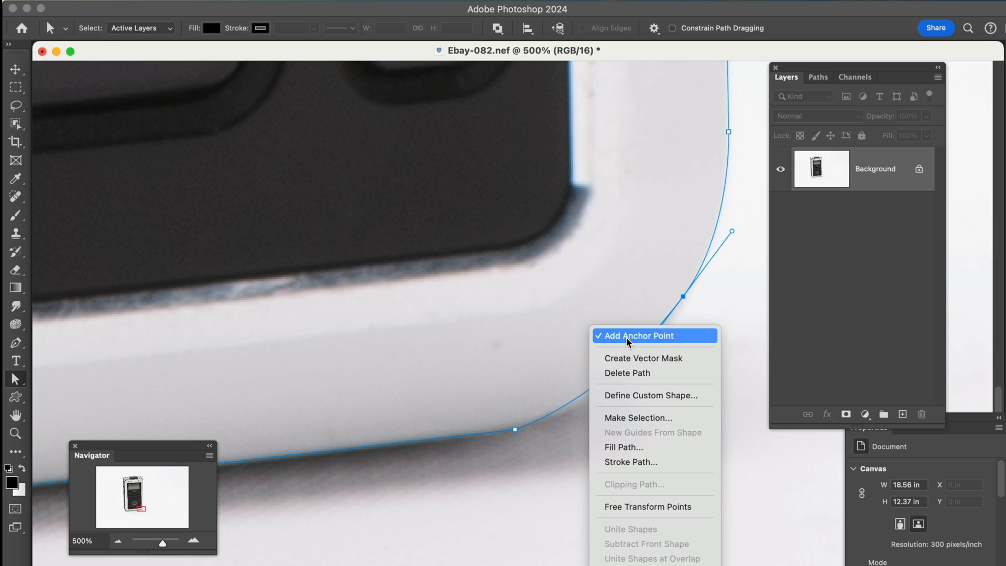
left_click(639, 335)
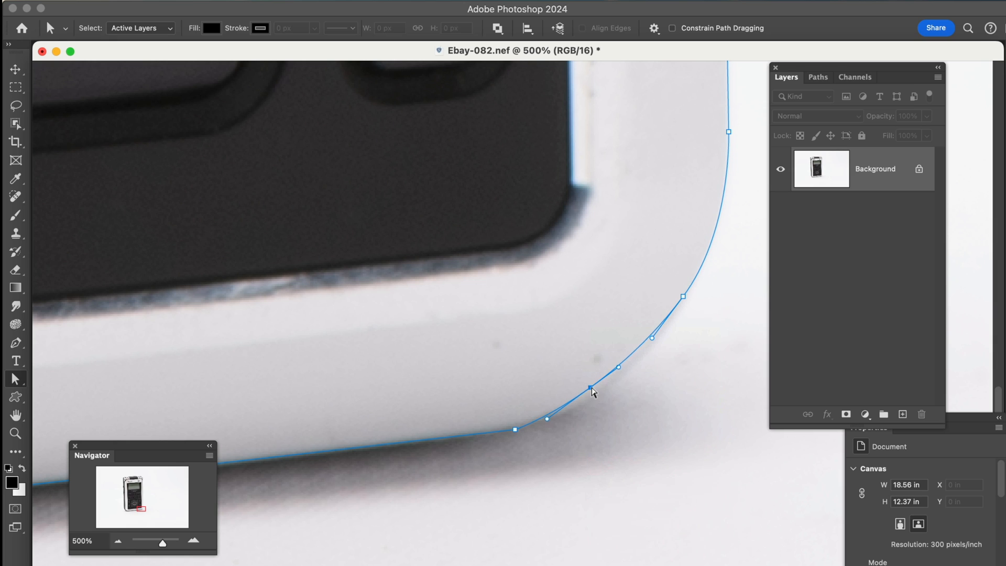
Move the two anchor points around the tip of the dark trim near the PEAK light onto the recorder's edge.
left_click_drag(648, 196, 592, 455)
scroll(593, 342, "up", 10)
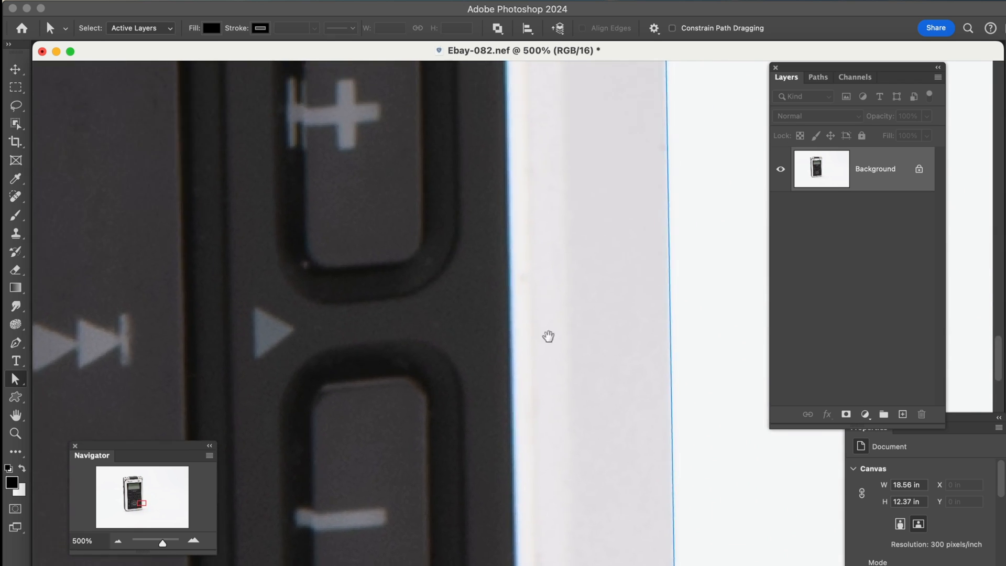
scroll(605, 354, "up", 10)
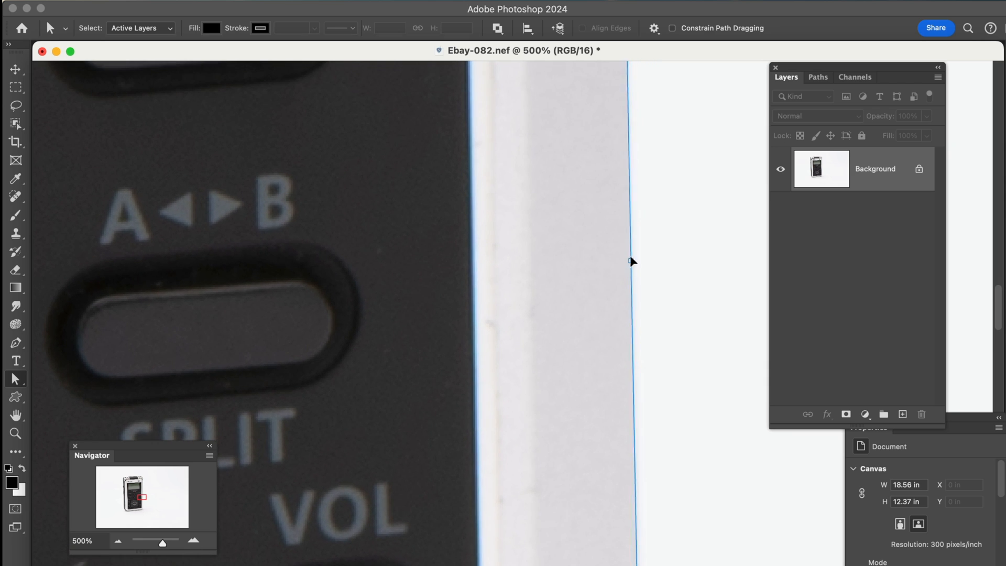
left_click_drag(566, 157, 570, 363)
scroll(592, 238, "up", 15)
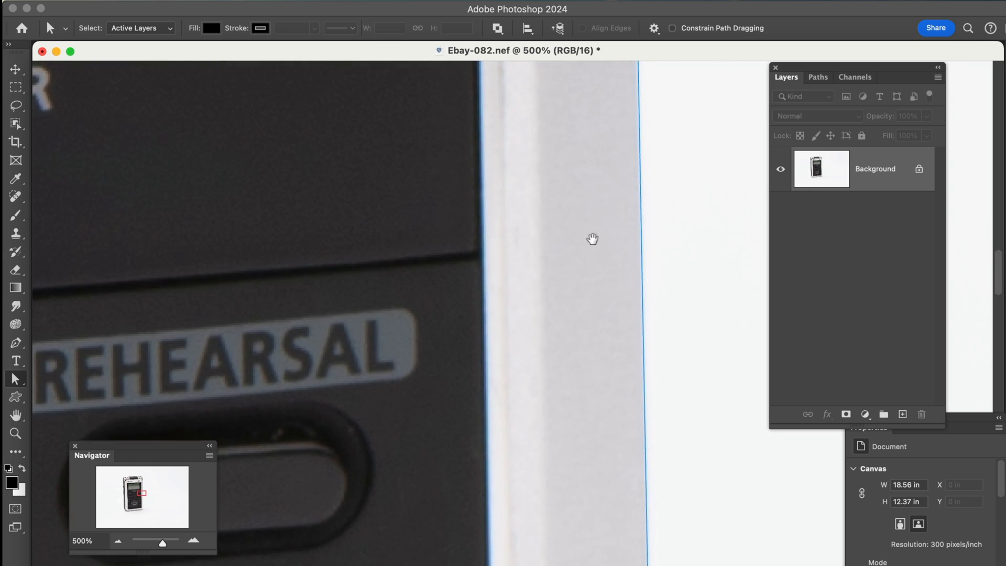
scroll(562, 216, "up", 15)
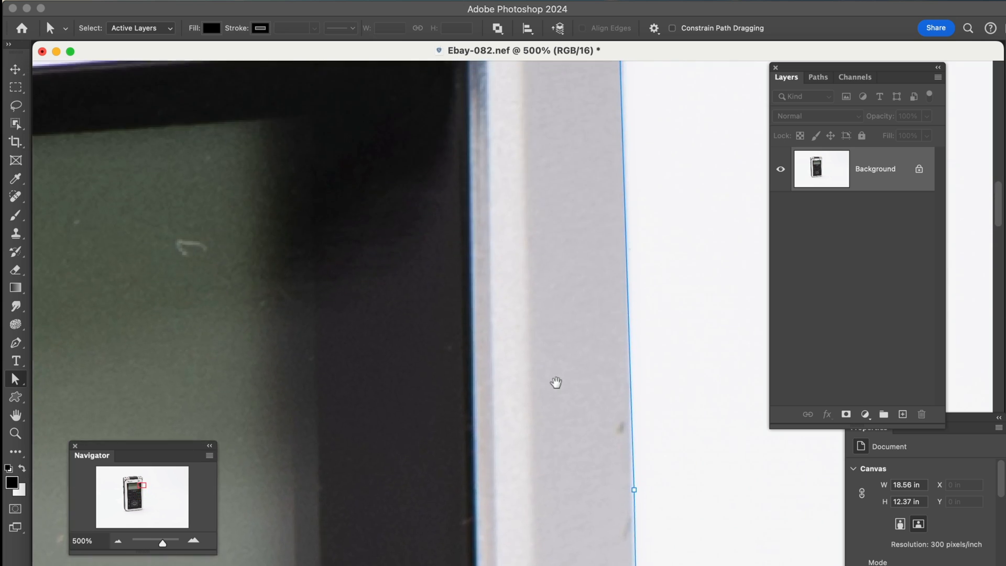
scroll(564, 222, "up", 5)
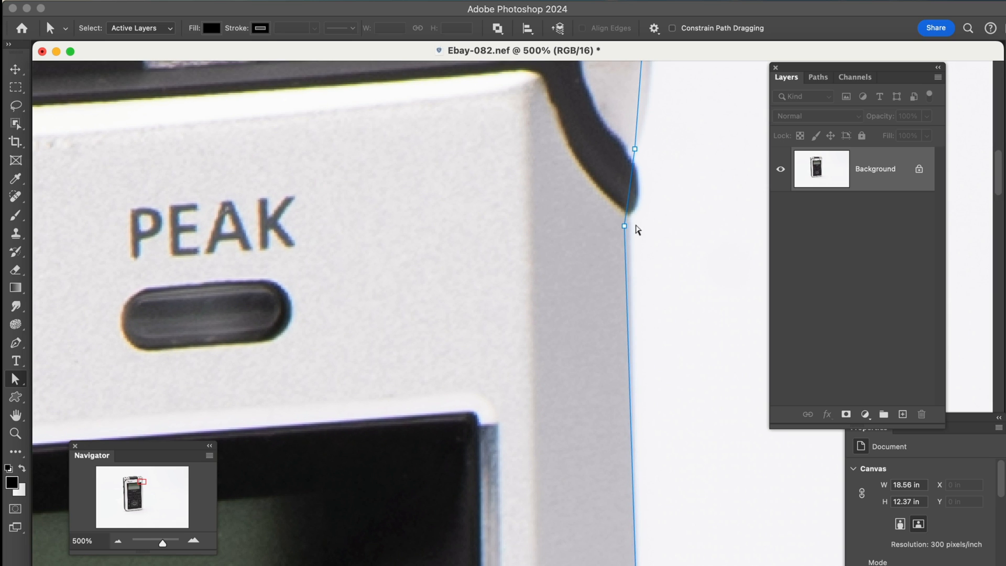
left_click_drag(625, 226, 630, 214)
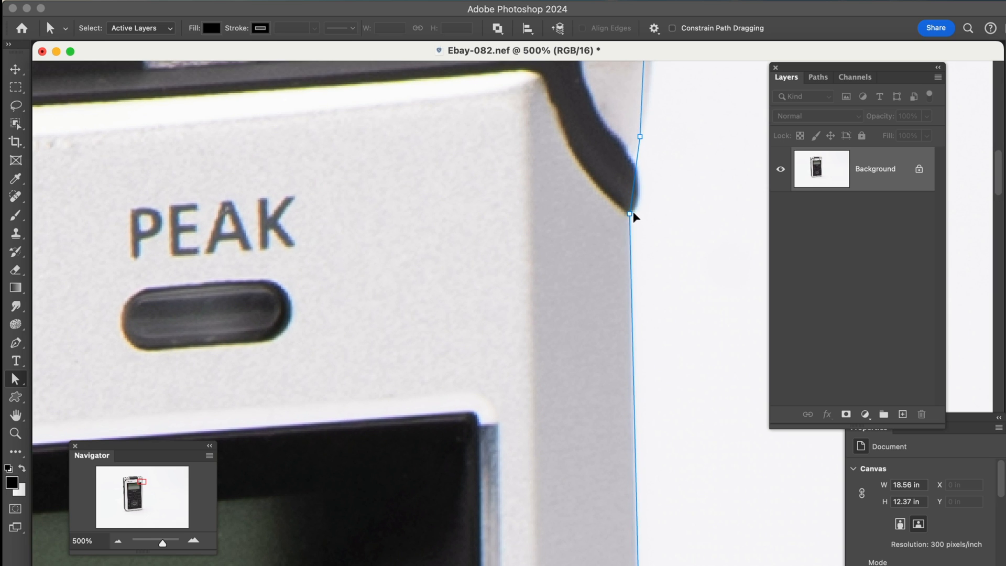
left_click(638, 137)
left_click_drag(639, 137, 634, 161)
Add an anchor point between the two at the dark trim's tip and pull it outward to follow the rounded edge.
right_click(635, 194)
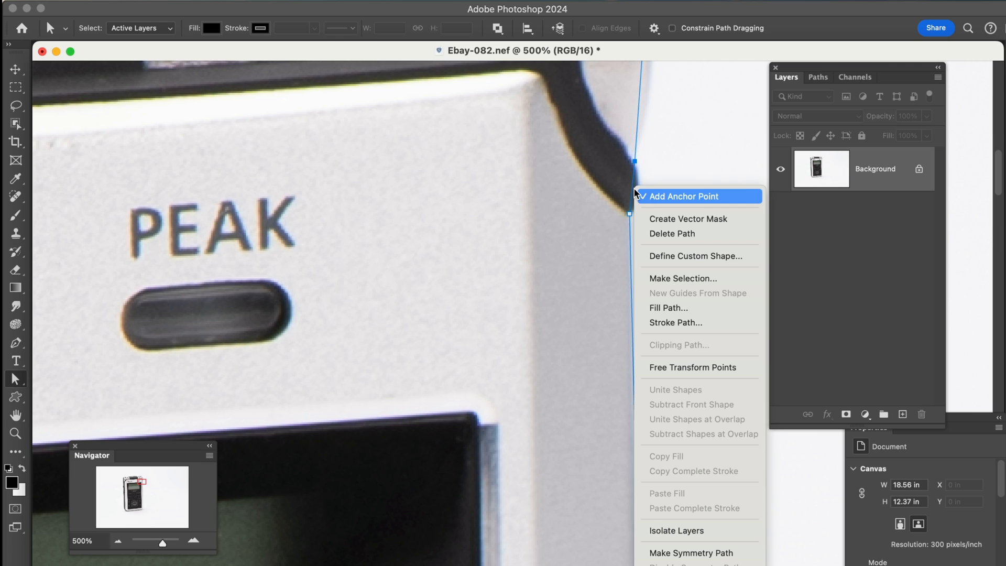
left_click(647, 195)
left_click_drag(632, 189, 638, 196)
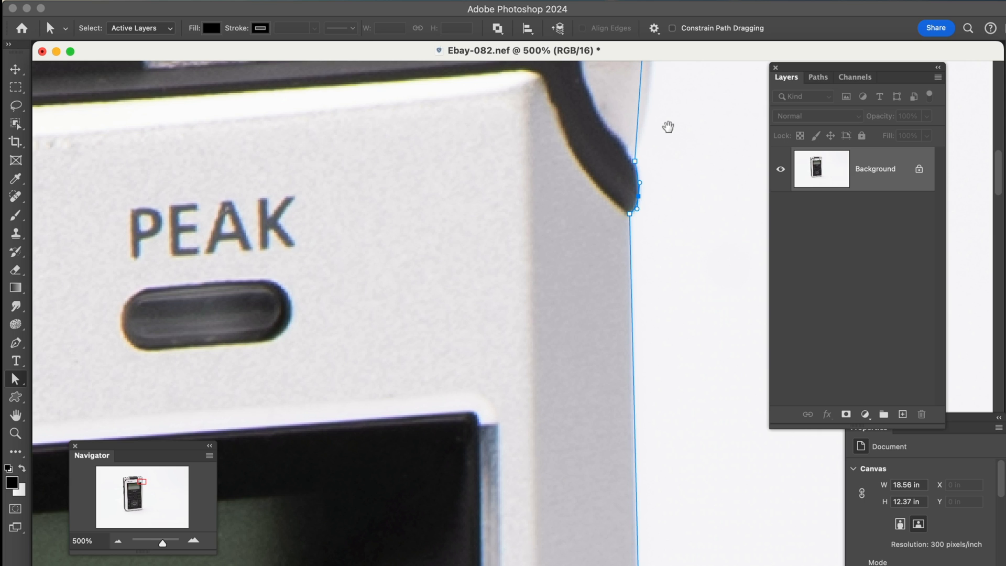
Add an anchor point midway between the dark trim's tip and the chrome microphone guard, and move it outward onto the edge.
scroll(667, 126, "up", 5)
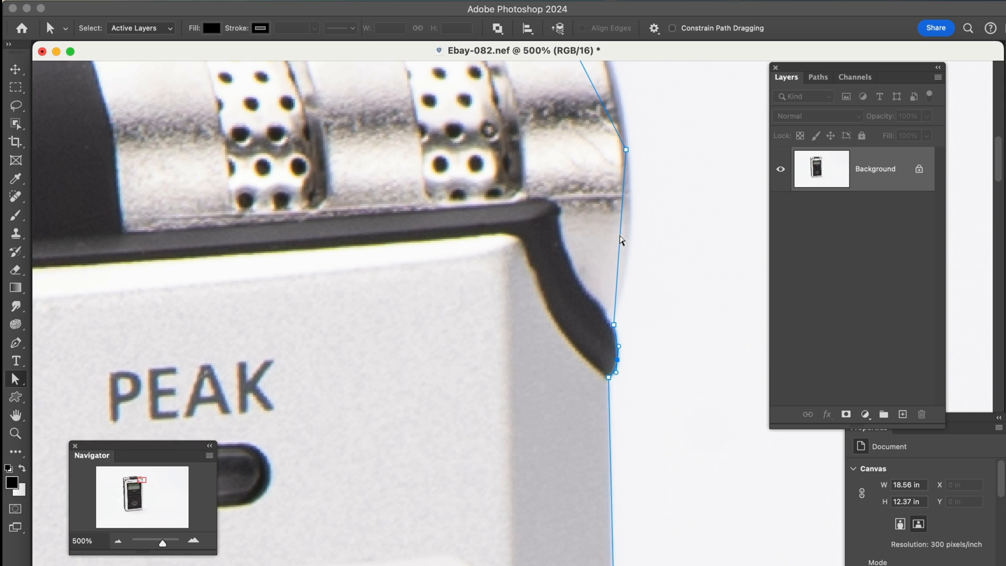
right_click(618, 240)
left_click(624, 241)
left_click_drag(674, 137, 654, 296)
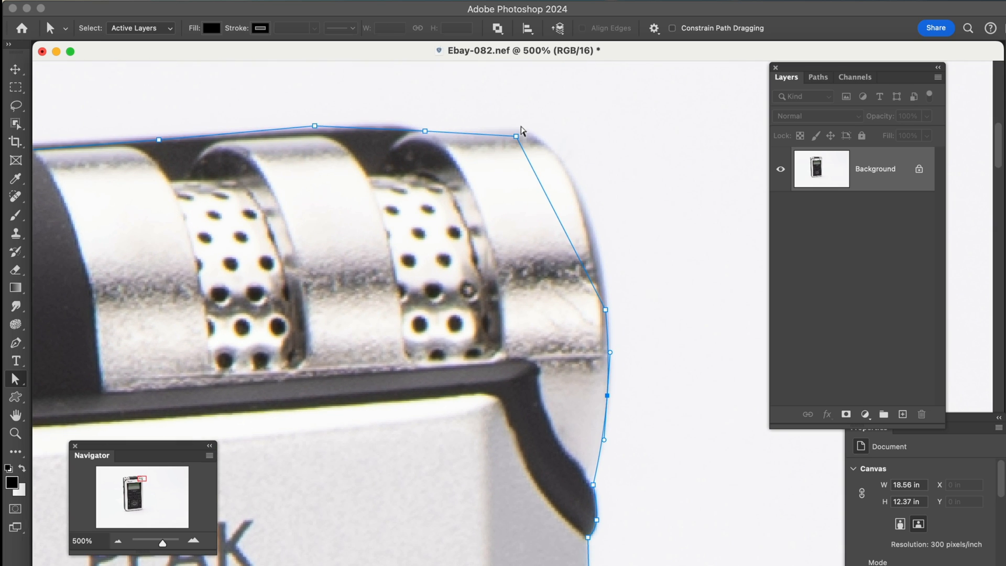
Move the top-right anchor point onto the chrome guard's edge, and add a curve point on its rounded corner, adjusting its upper handle.
left_click_drag(515, 137, 516, 130)
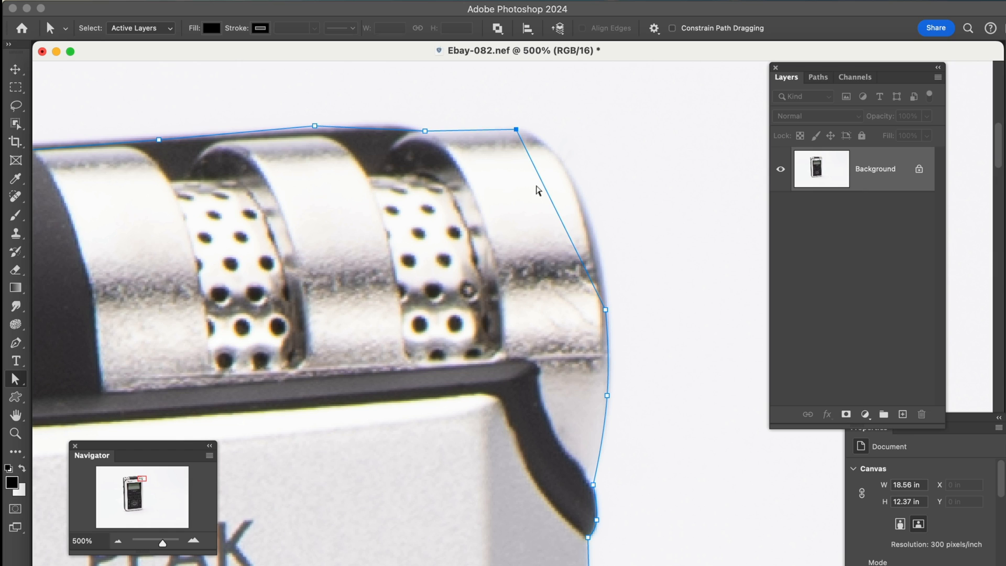
right_click(545, 192)
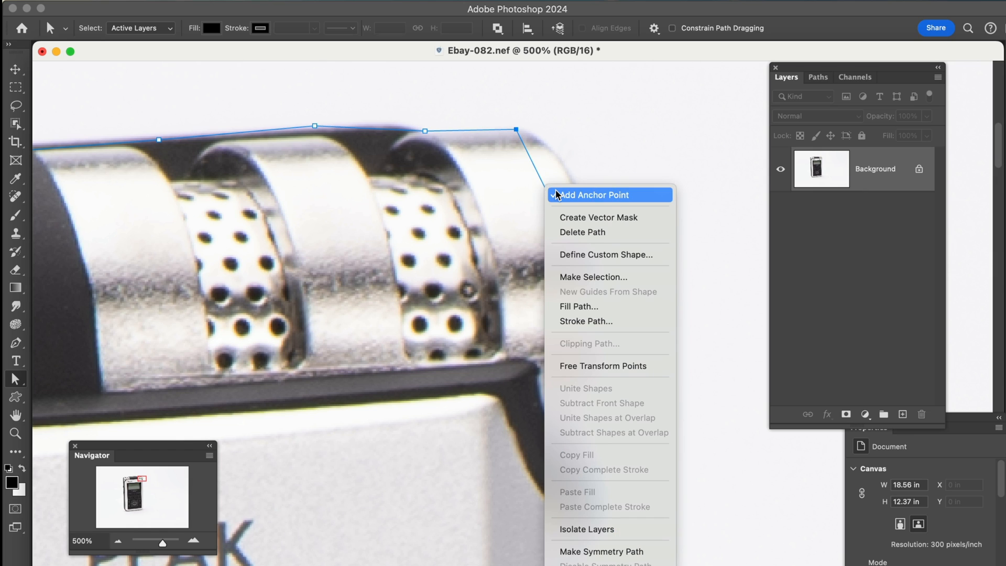
left_click(556, 194)
left_click_drag(547, 190, 574, 182)
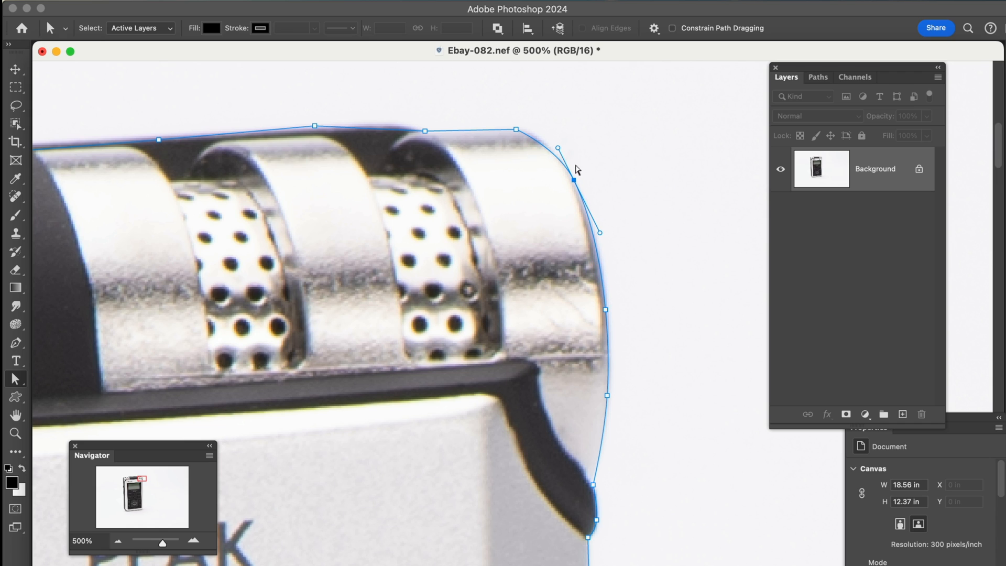
left_click_drag(559, 151, 559, 135)
Add an anchor point on the dark trim's top edge between the right chrome rings and nudge it onto the edge.
scroll(461, 158, "left", 5)
scroll(461, 158, "up", 3)
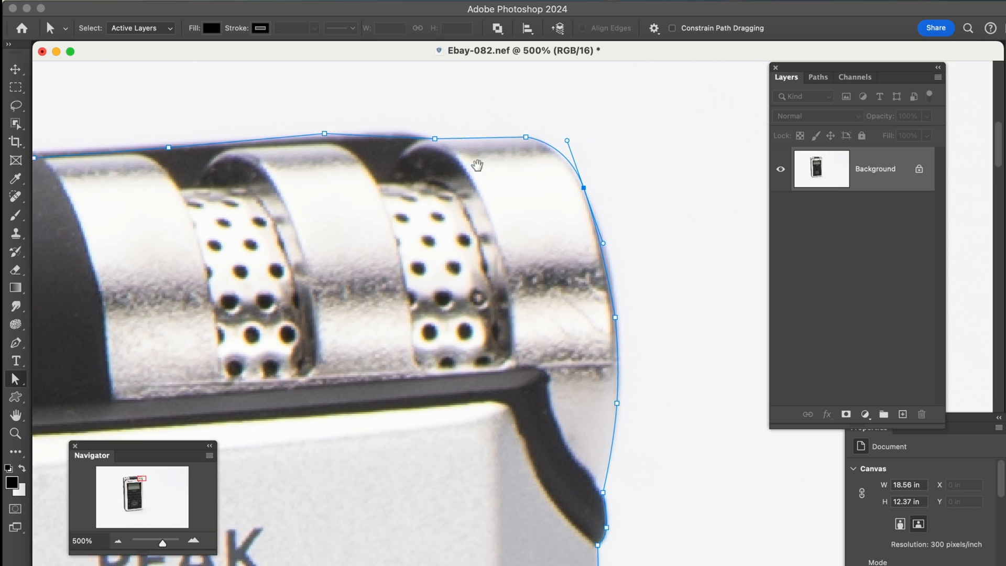
right_click(490, 175)
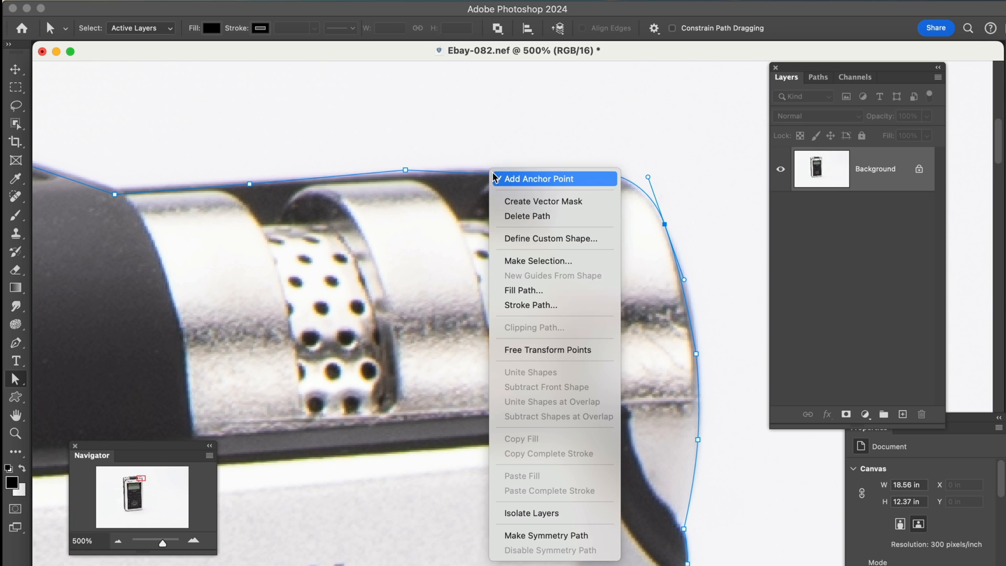
left_click(487, 177)
left_click_drag(486, 173, 487, 170)
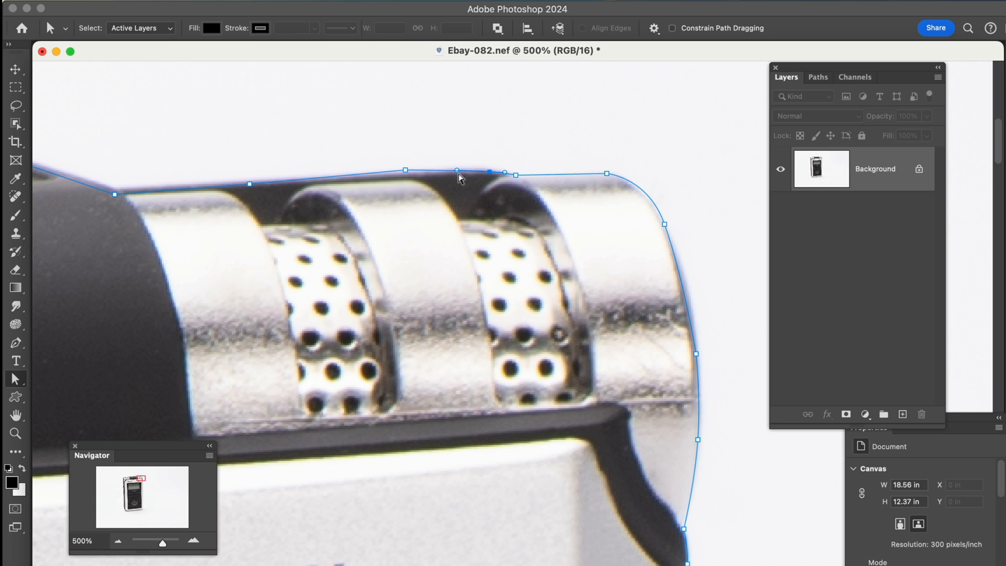
Reposition the anchor point above the middle chrome ring further left along the dark trim's top edge.
left_click(406, 171)
left_click_drag(407, 174, 417, 233)
left_click(489, 172, "shift")
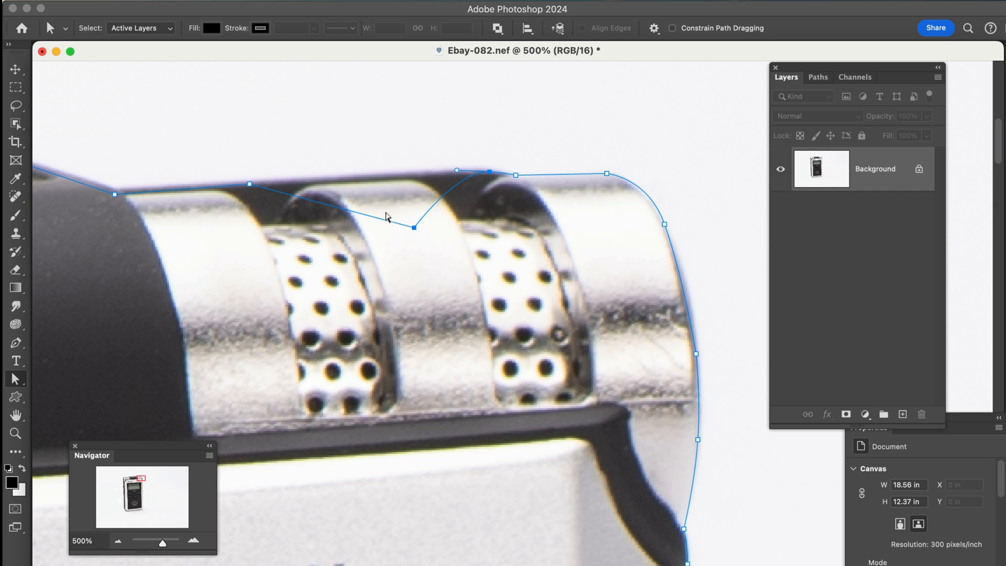
left_click_drag(412, 228, 387, 173)
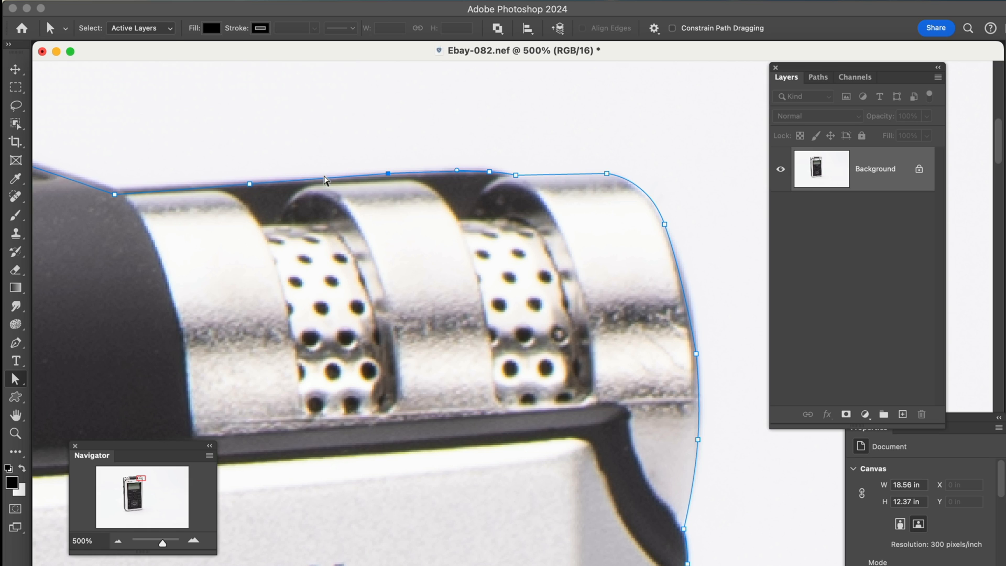
Add an anchor point on the top edge near the middle chrome ring and pull it well above the recorder.
right_click(324, 180)
left_click(342, 183)
left_click_drag(326, 180, 314, 130)
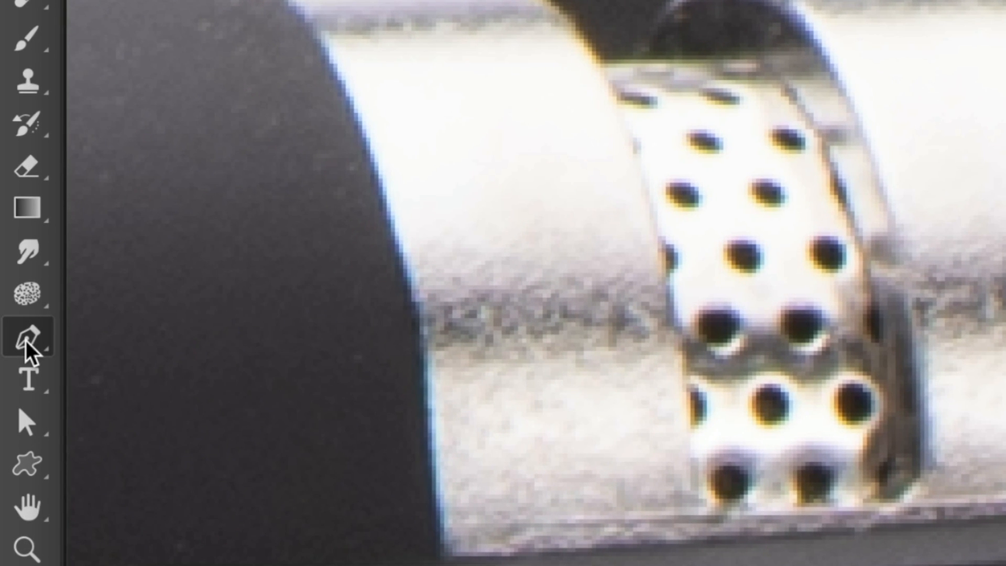
Convert the raised anchor point to a corner point with the Convert Point Tool and move it back onto the recorder's top edge.
left_click(16, 342)
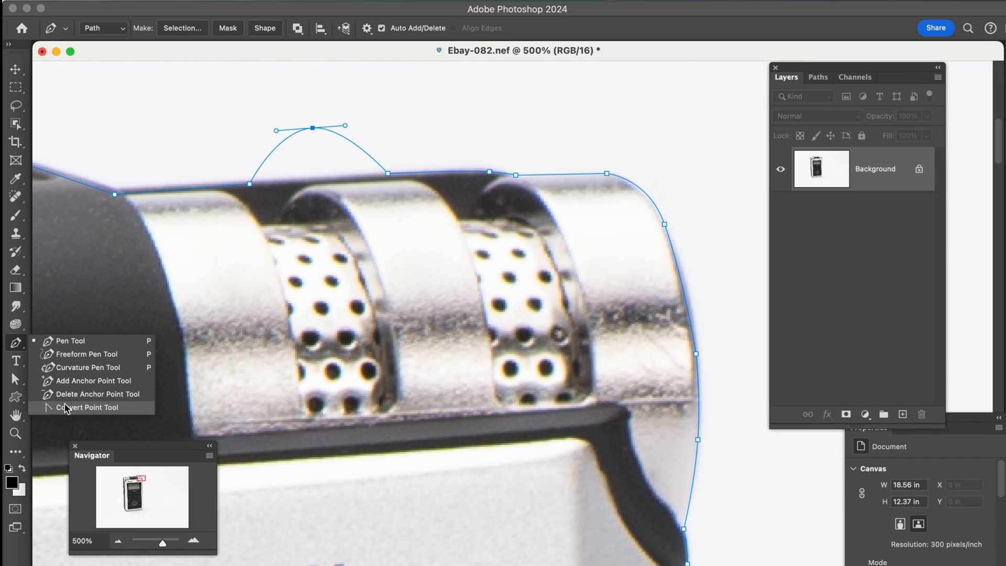
left_click(66, 408)
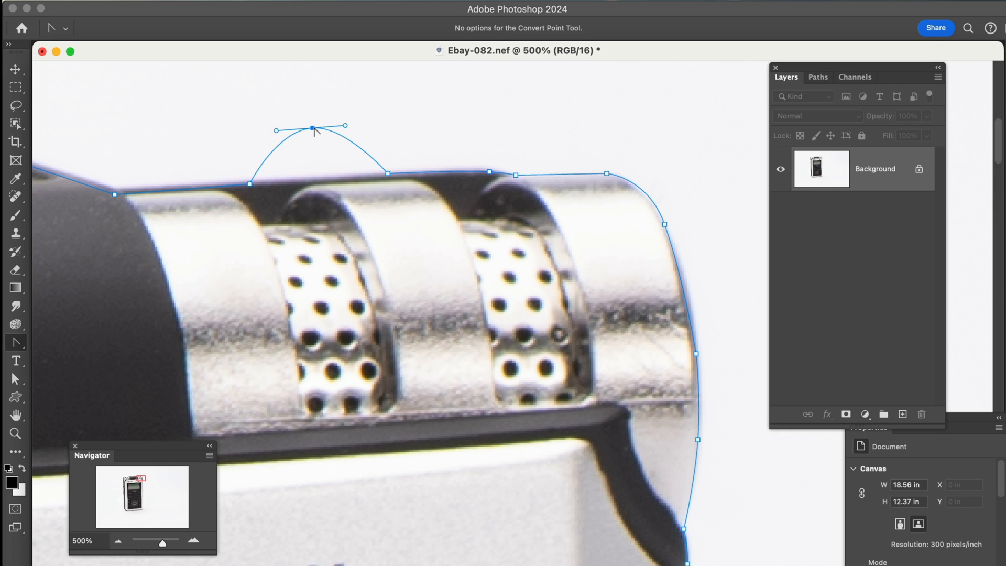
left_click(313, 128)
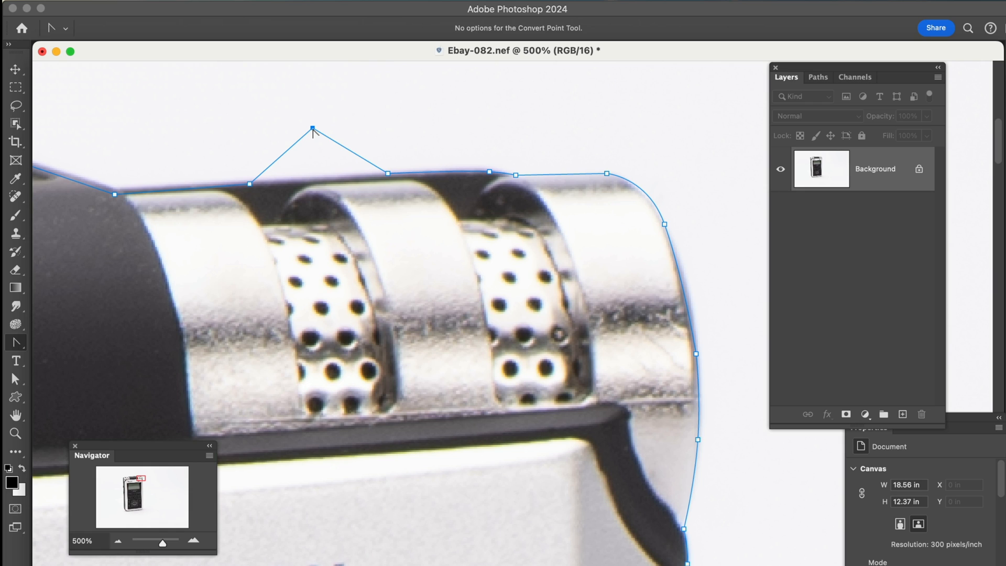
key("a")
left_click_drag(313, 129, 318, 181)
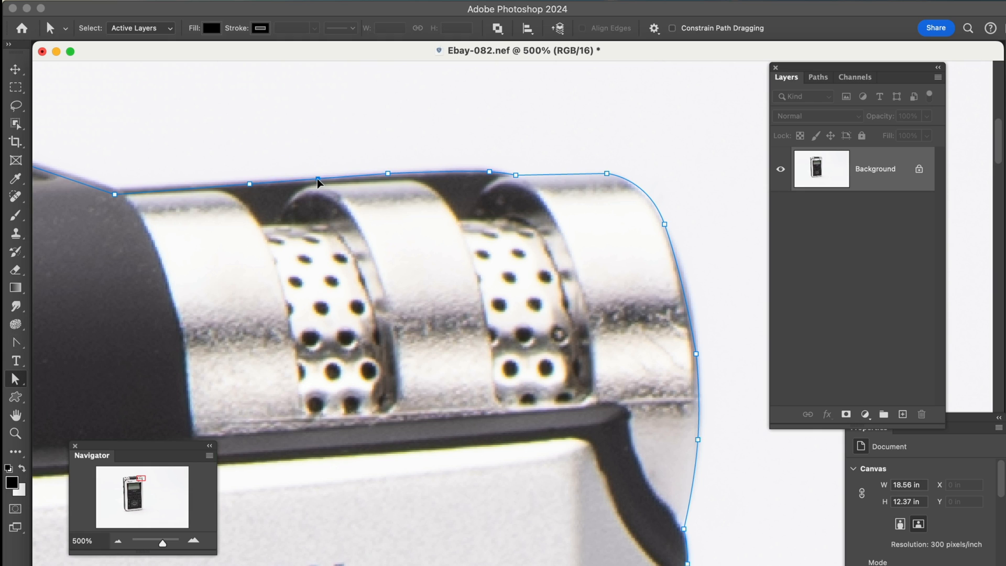
Add anchor points on the dark casing's right slope and its top edge near the recessed hole, fitting them to the outline.
left_click_drag(242, 176, 325, 157)
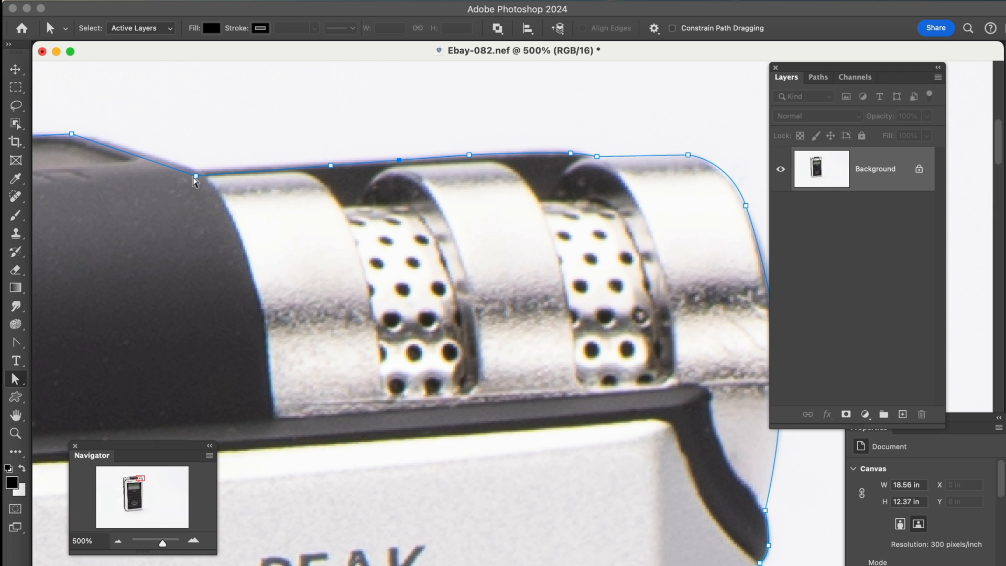
left_click_drag(194, 181, 552, 152)
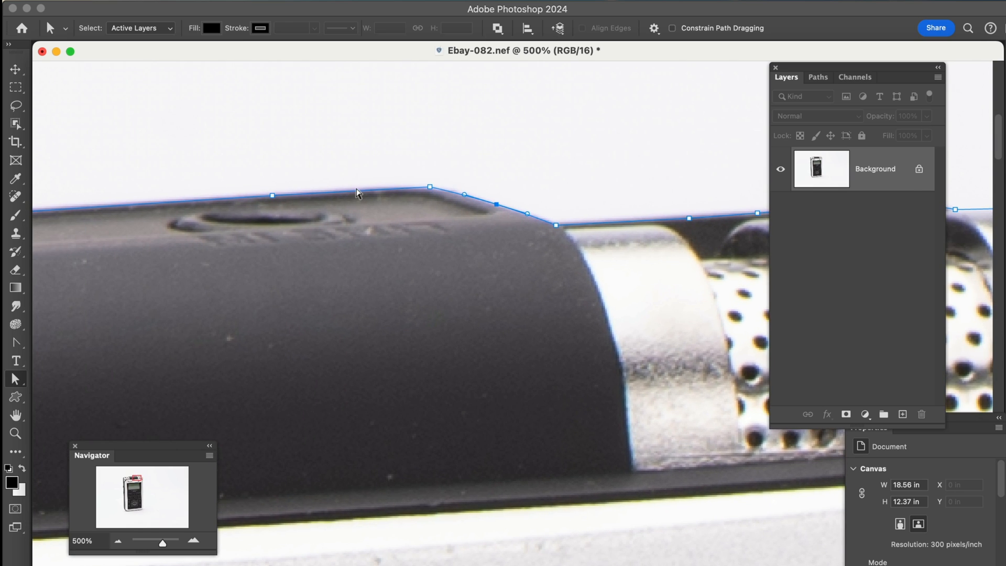
right_click(356, 192)
left_click(367, 194)
left_click_drag(356, 194, 355, 191)
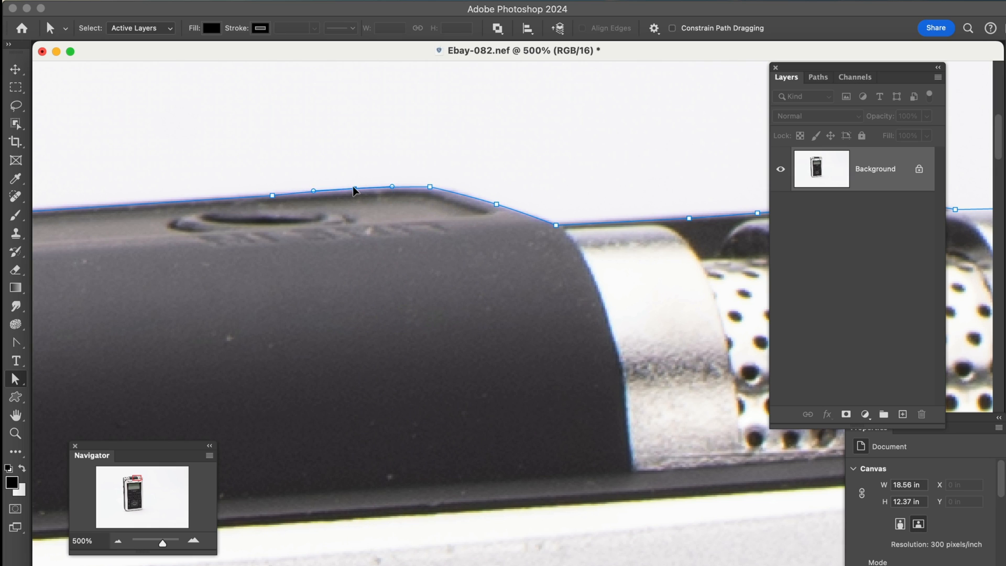
Adjust the anchor point at the dark casing's left corner and add another beside it to follow the rounded edge.
mouse_move(274, 303)
left_mouse_down()
mouse_move(484, 270)
mouse_move(680, 218)
left_mouse_up()
left_click_drag(294, 277, 560, 296)
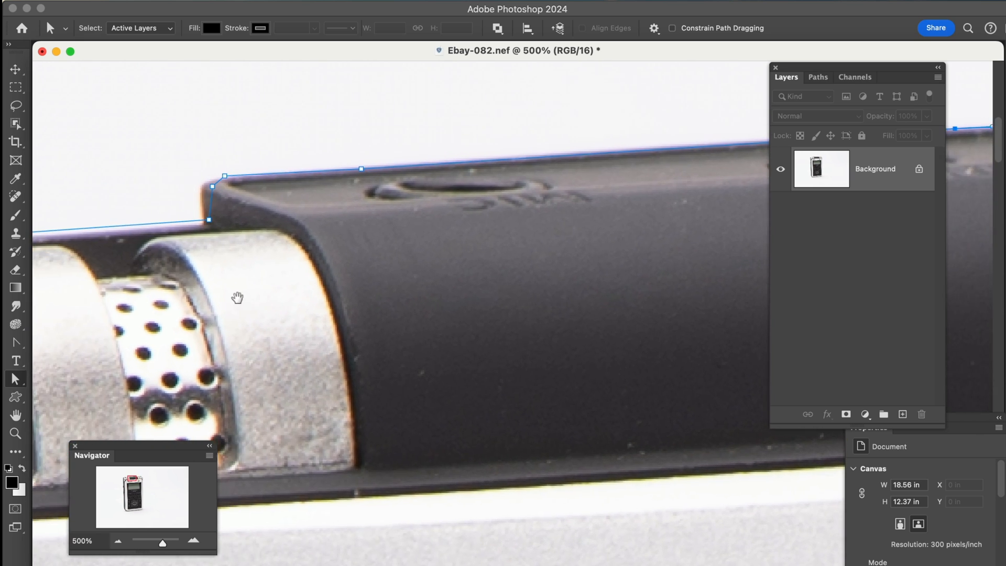
left_click_drag(238, 299, 321, 303)
left_click_drag(300, 198, 296, 199)
right_click(296, 199)
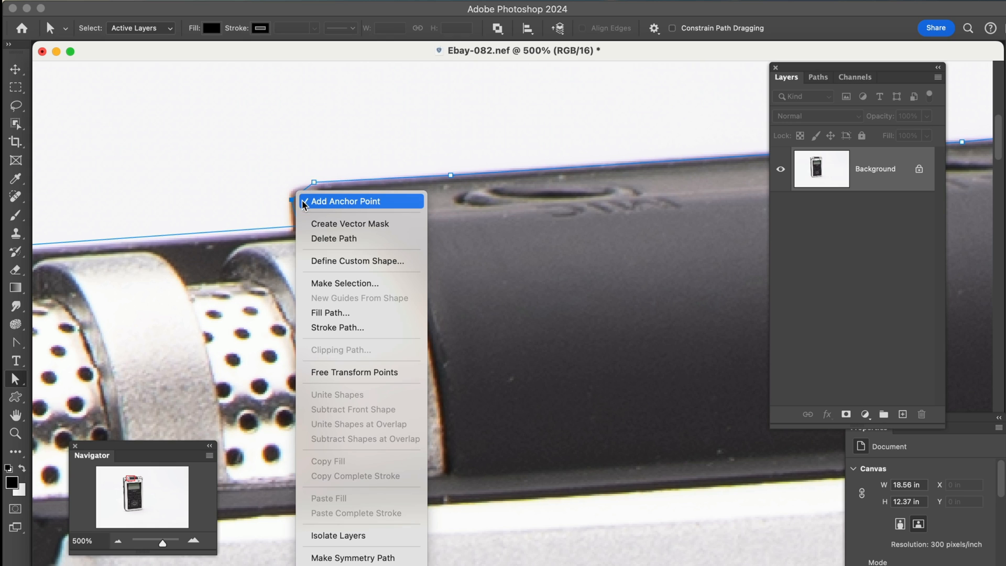
left_click(302, 202)
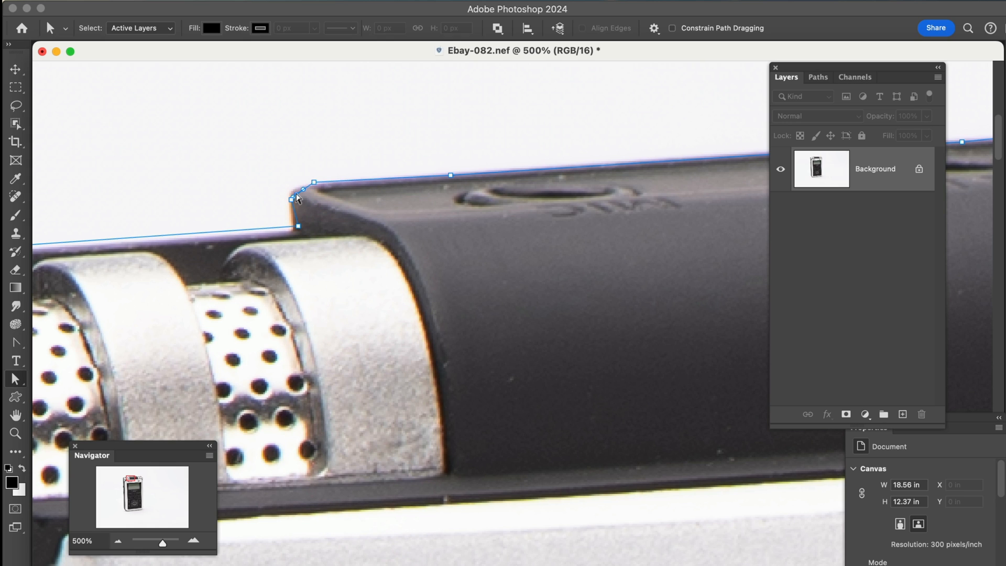
Move the anchor points at the base of the casing's left step and above the leftmost chrome ring onto the edge.
left_click(298, 227)
left_click_drag(297, 227, 296, 234)
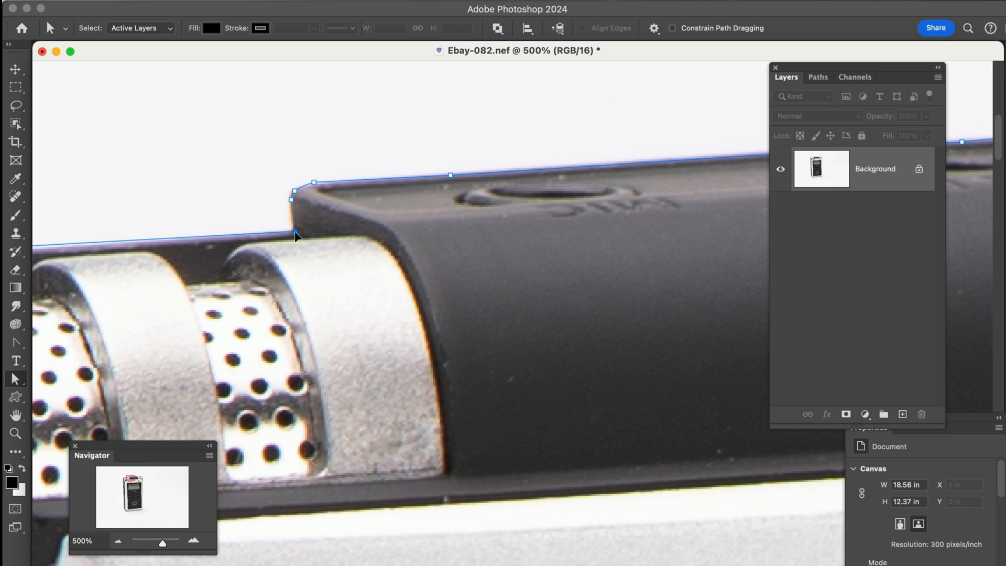
scroll(332, 290, "left", 10)
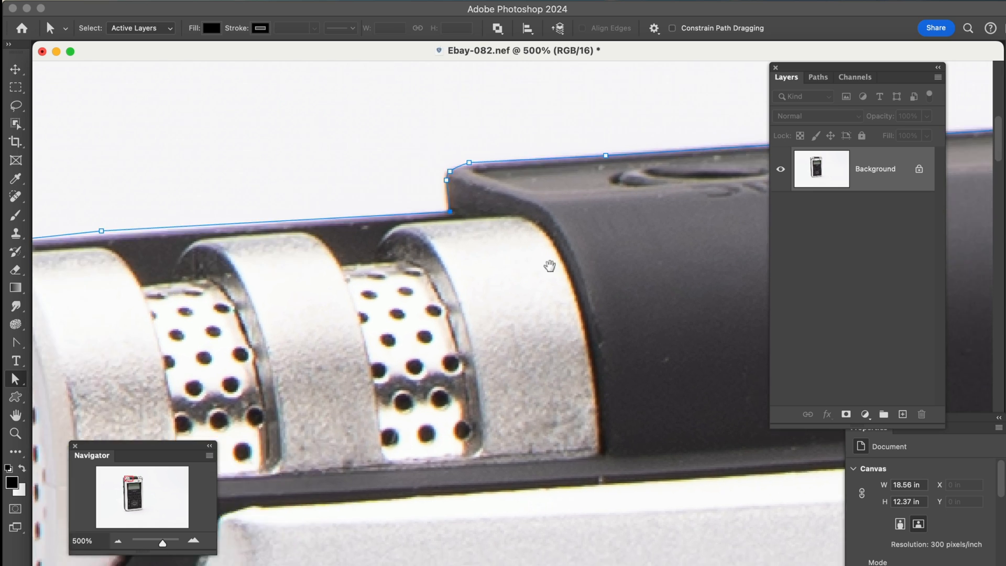
left_click(210, 222)
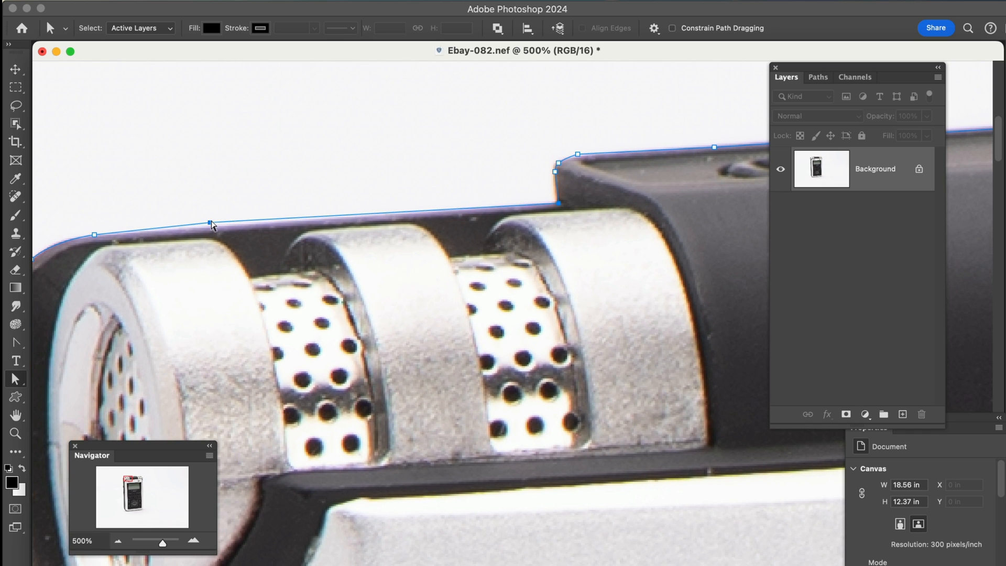
left_click_drag(210, 223, 211, 228)
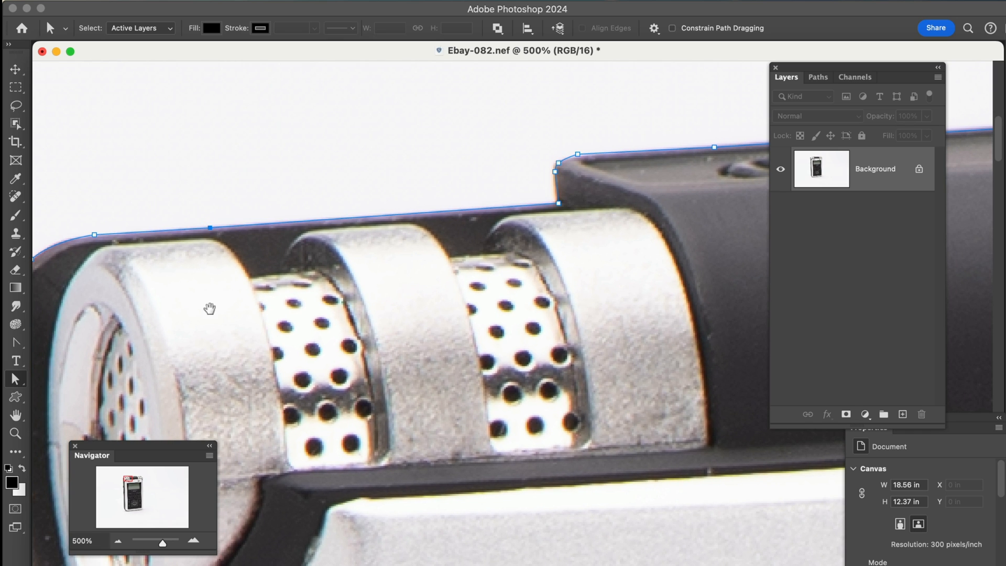
Examine the complete path around the whole recorder at 33.33% zoom.
scroll(213, 314, "left", 4)
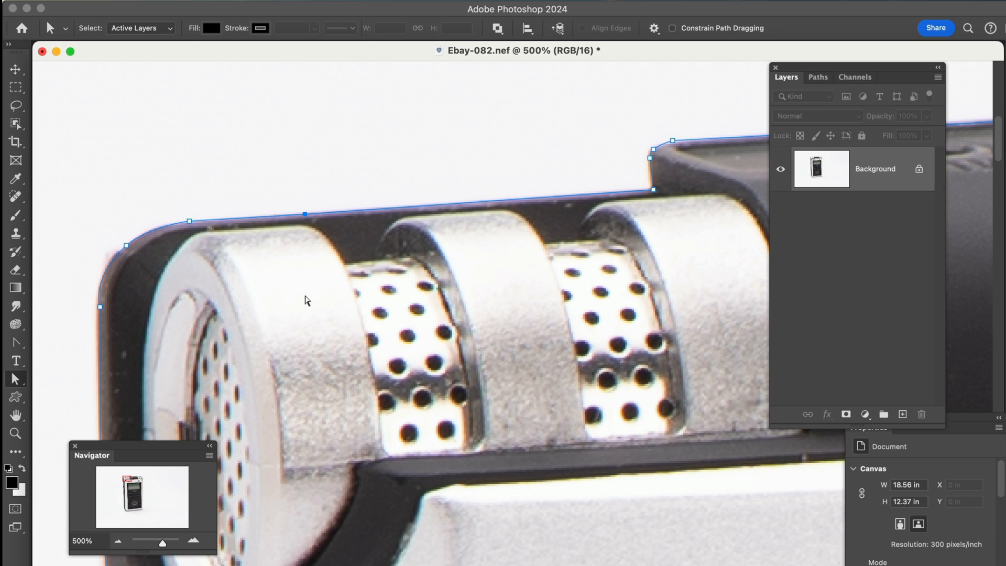
key("z")
left_click(368, 337)
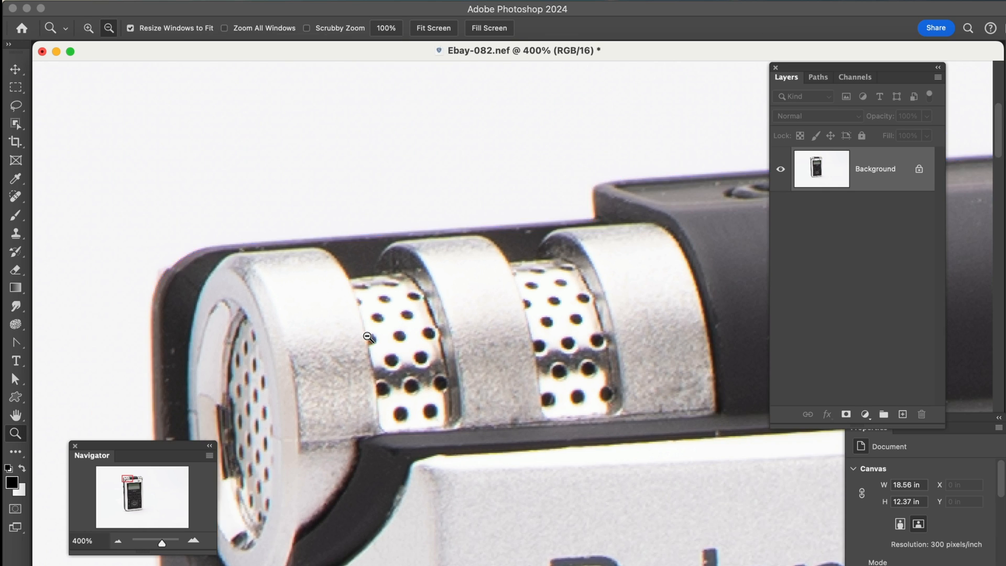
left_click(368, 337)
left_click(368, 337)
left_click(368, 337)
left_click(368, 337)
left_click(368, 337, "alt")
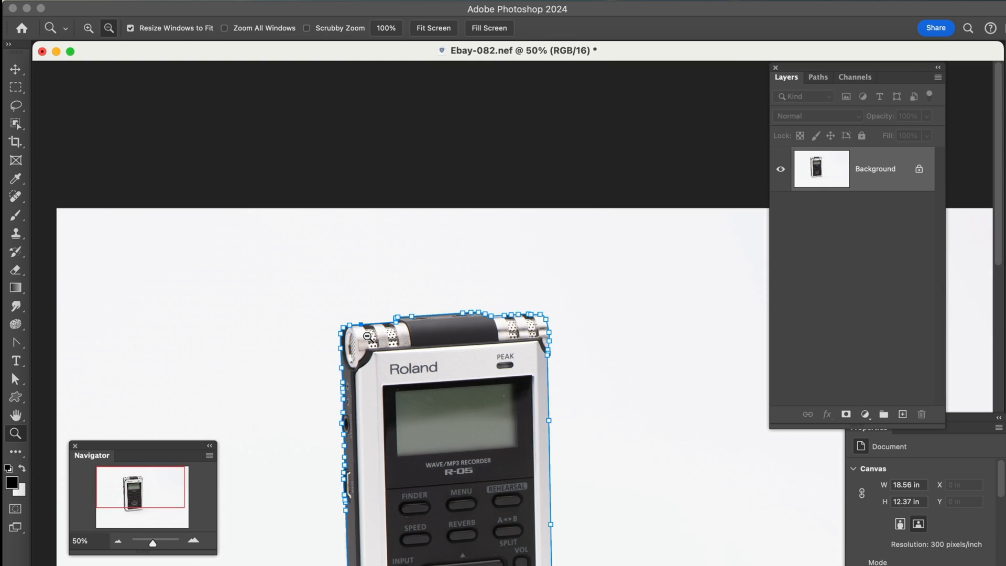
left_click(368, 336, "alt")
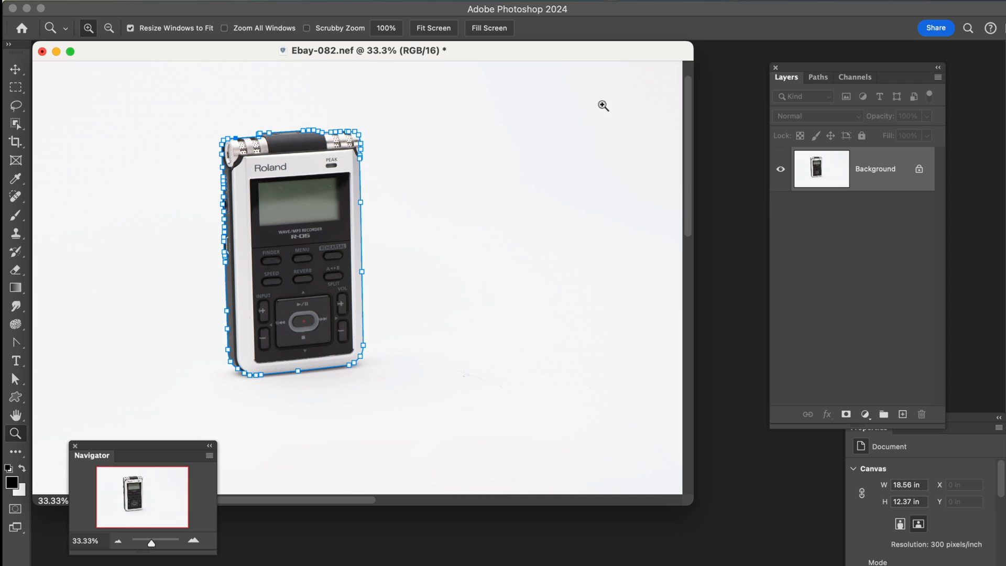
Save the work path under the name Recorder.
left_click(819, 79)
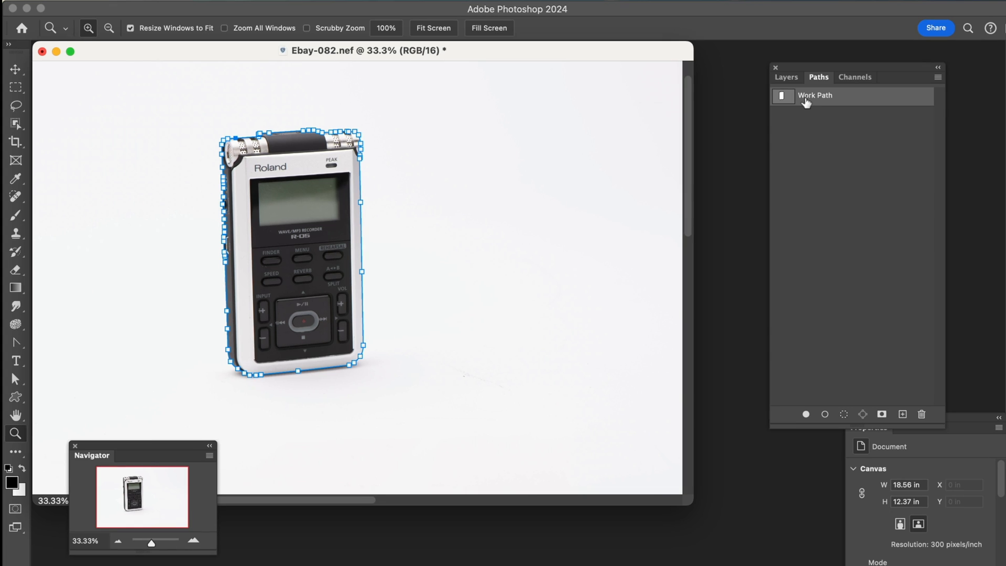
double_click(804, 98)
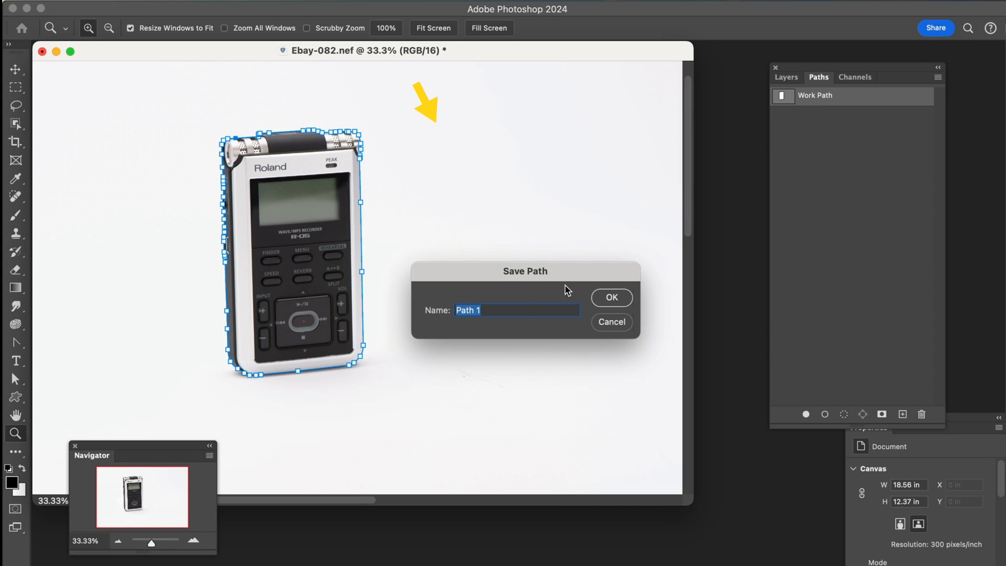
type("Recorder")
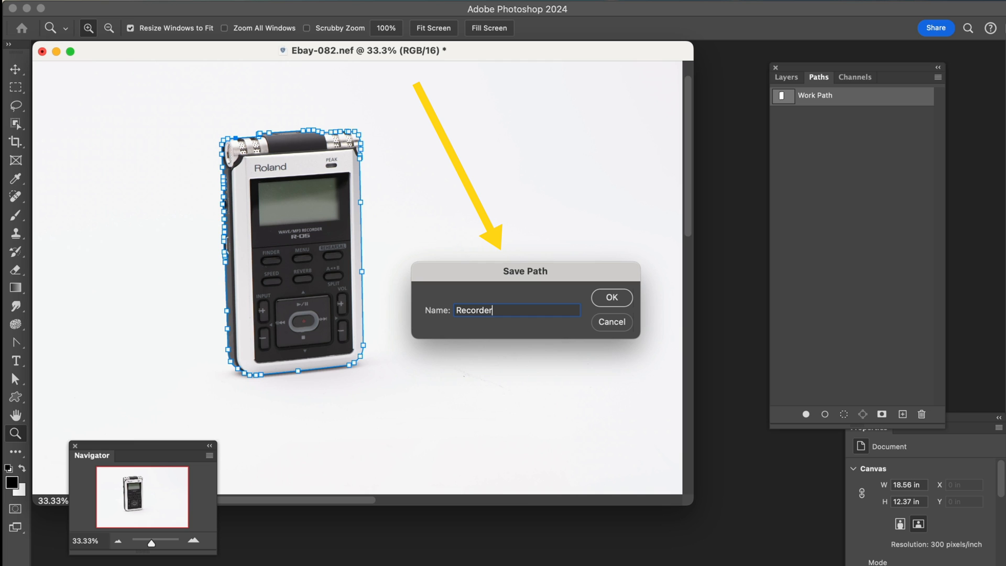
left_click(603, 295)
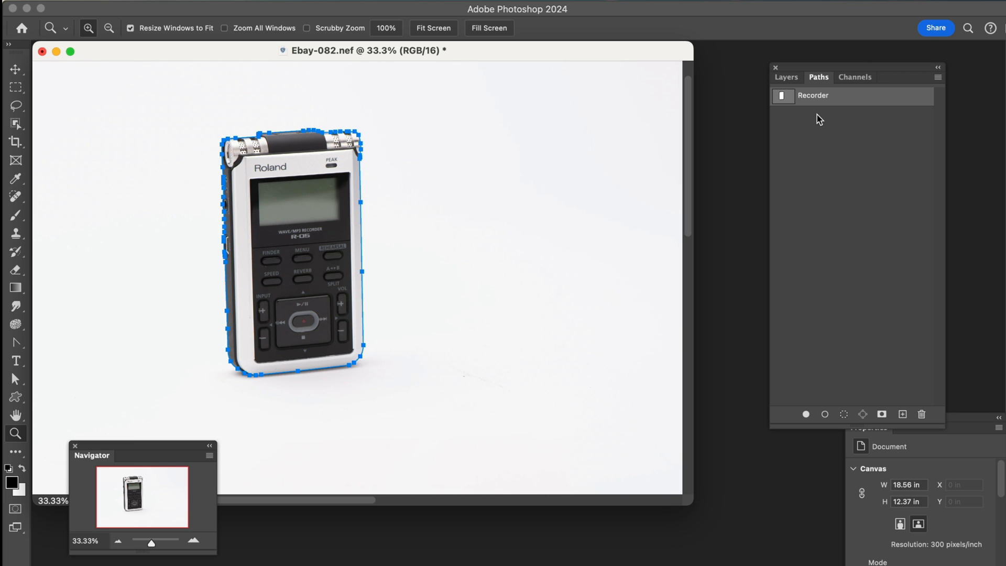
Deselect the Recorder path and look through the available selection commands without choosing one.
left_click_drag(460, 55, 475, 62)
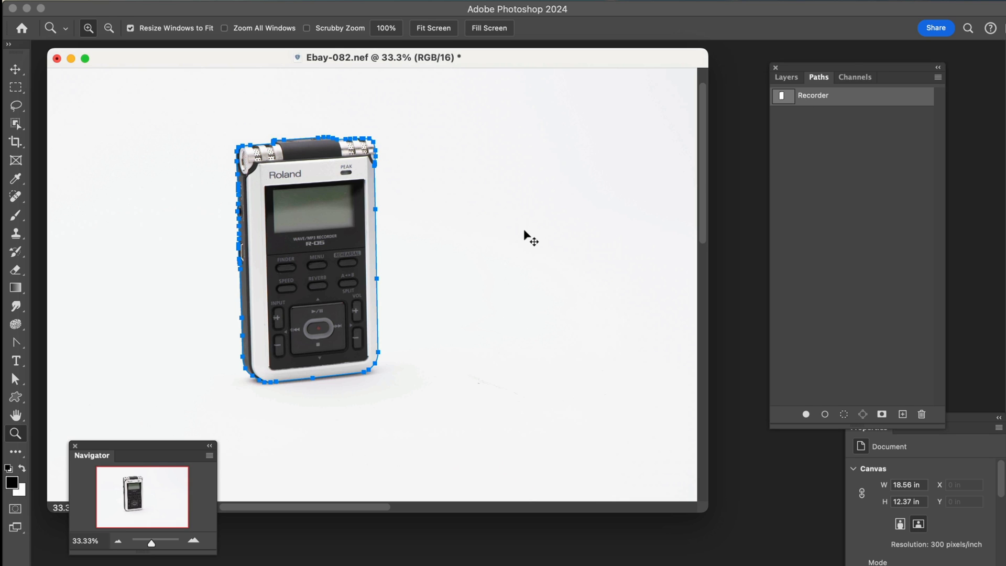
left_click(834, 194)
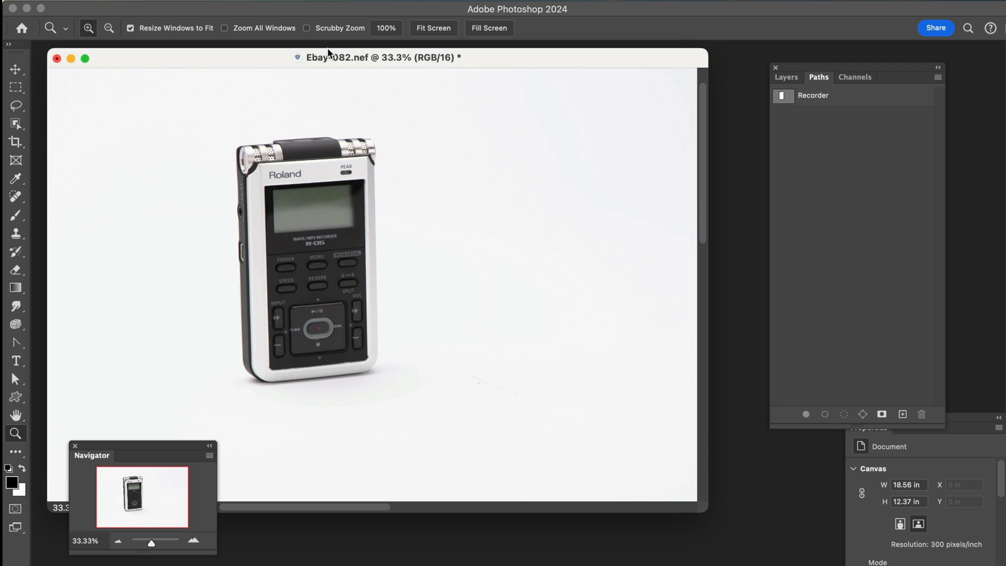
left_click(334, 1)
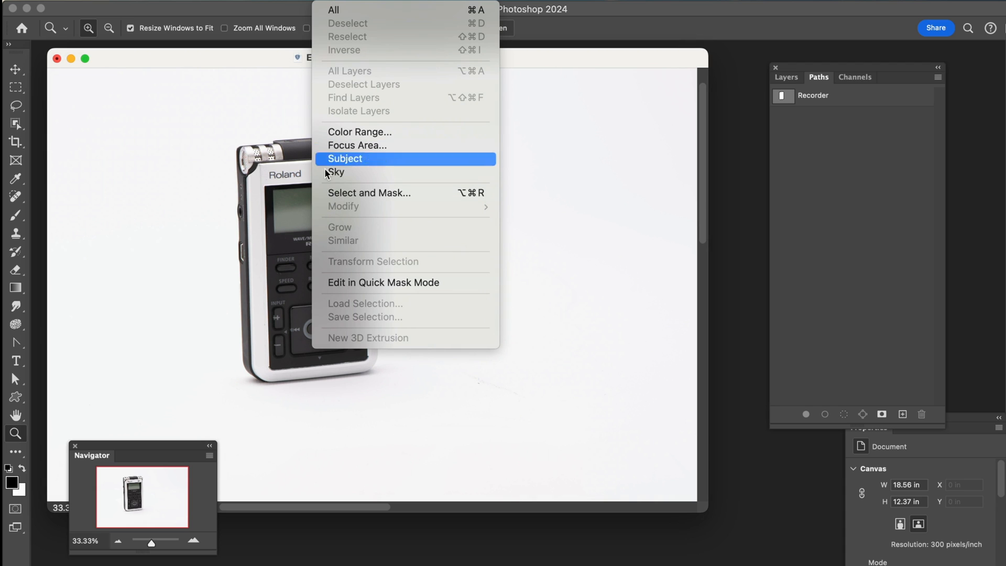
left_click(547, 152)
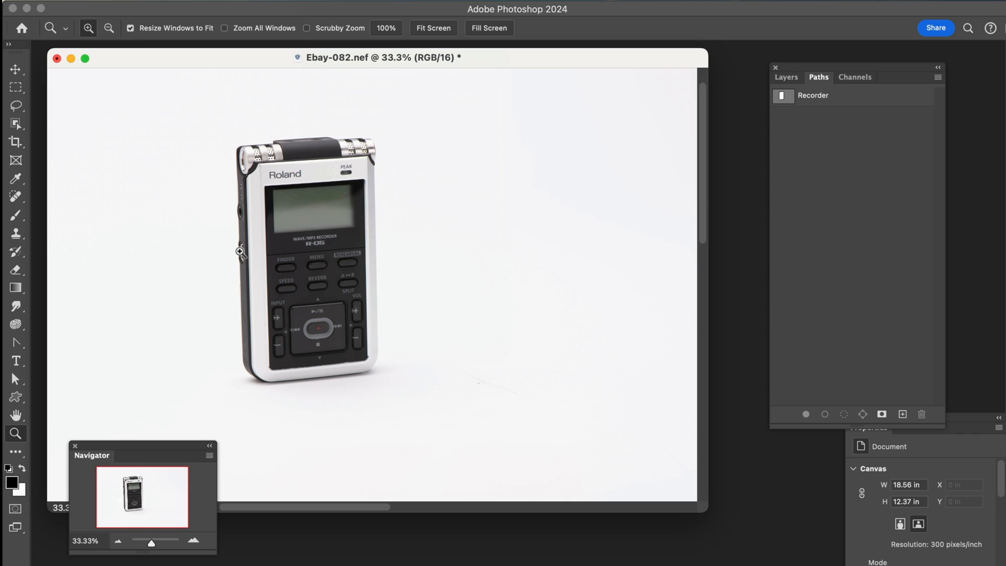
Load the Recorder path as a selection around the whole device.
left_click(808, 99)
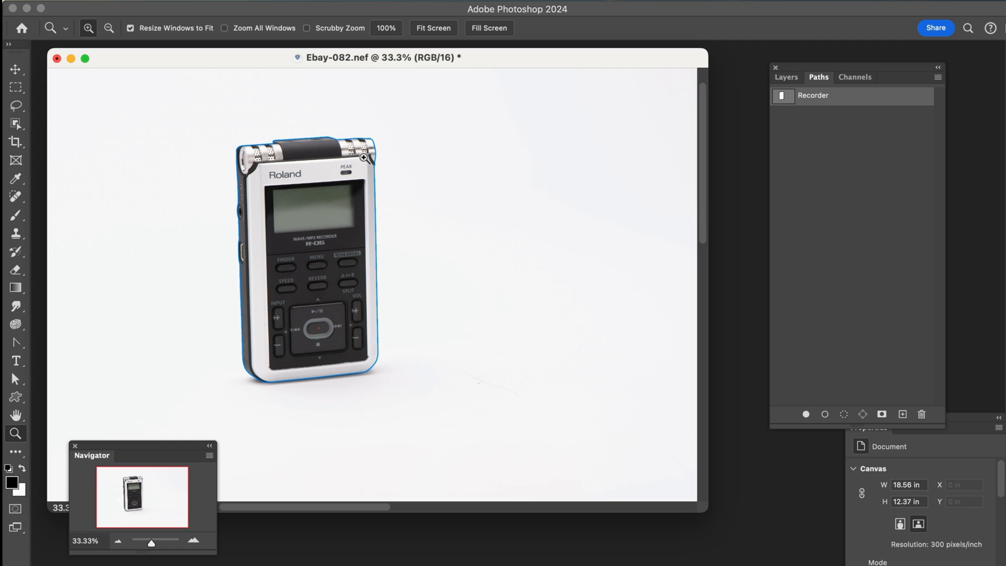
key("a")
left_click(349, 141)
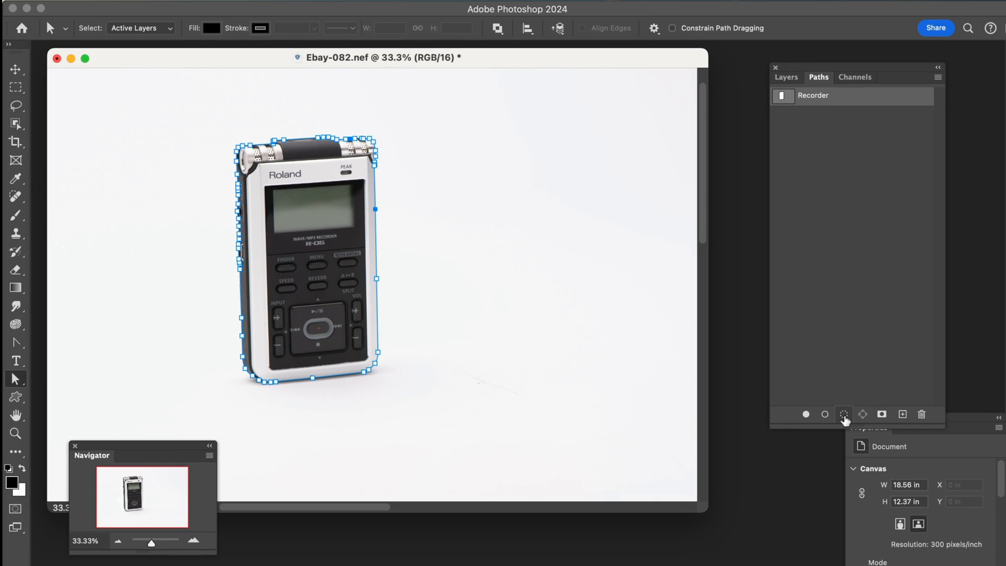
left_click(844, 415)
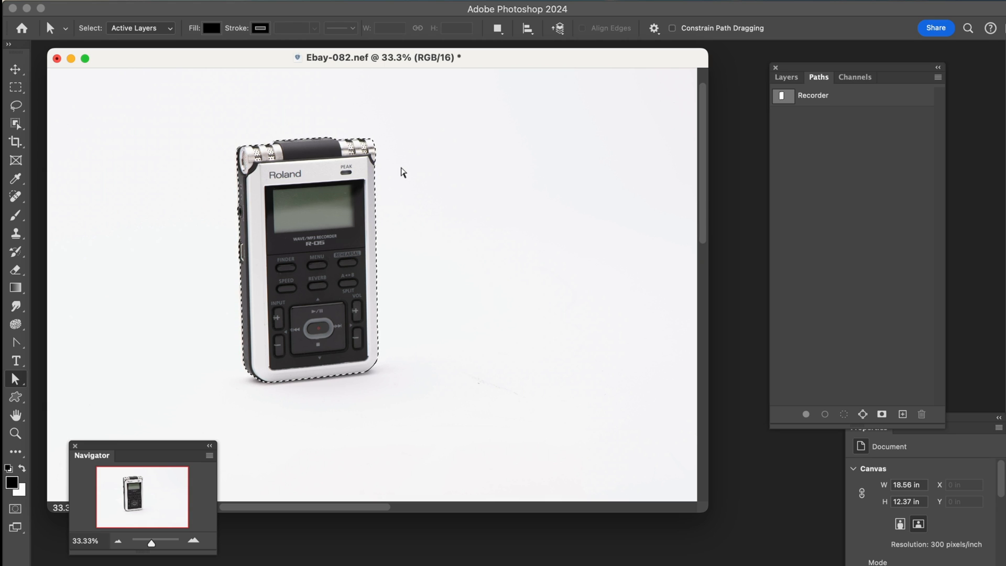
Examine the selection edge around the upper half of the recorder at 100% zoom.
key("z")
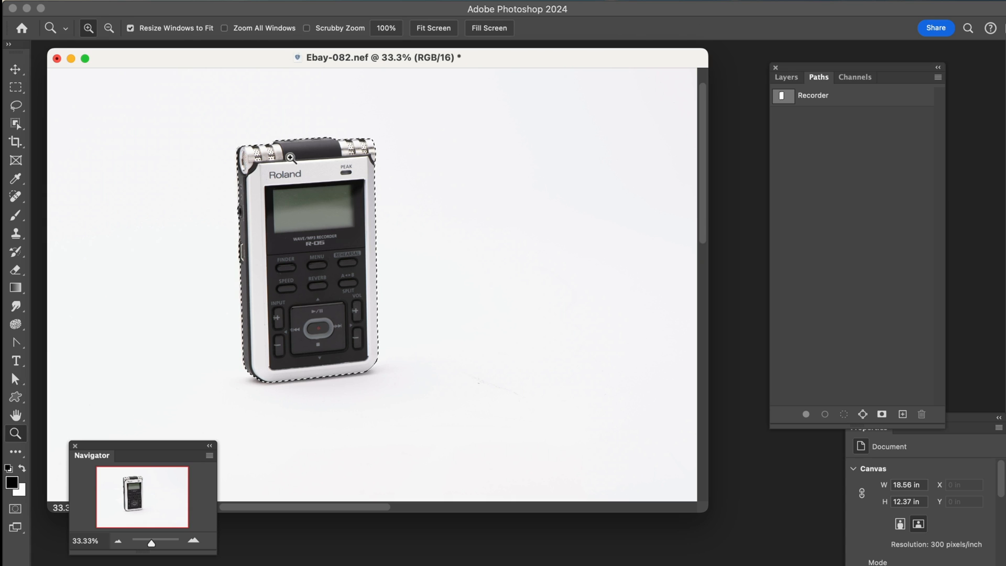
left_click(300, 173)
left_click(294, 167)
left_click(287, 159)
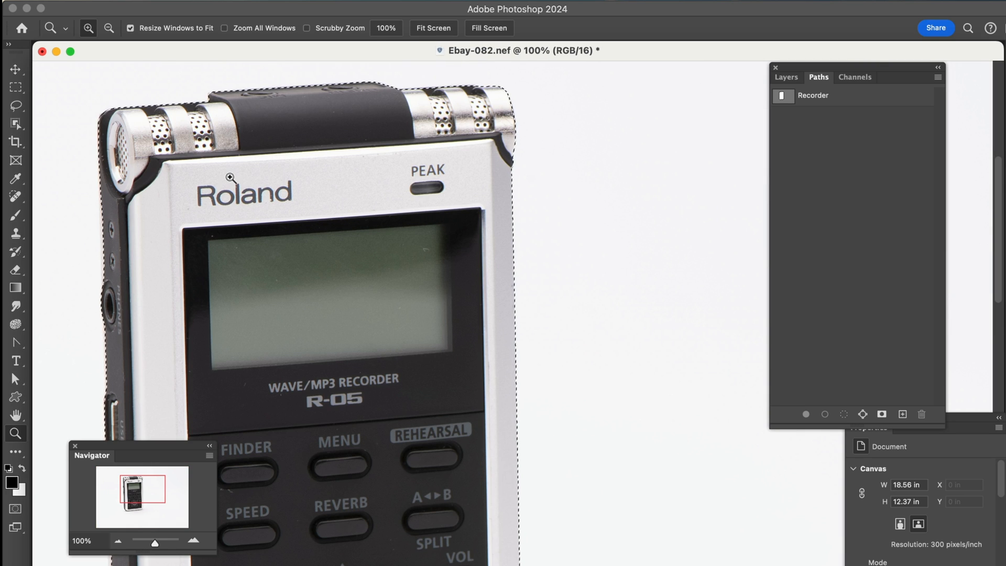
scroll(229, 177, "right", 3)
left_click_drag(229, 176, 481, 232)
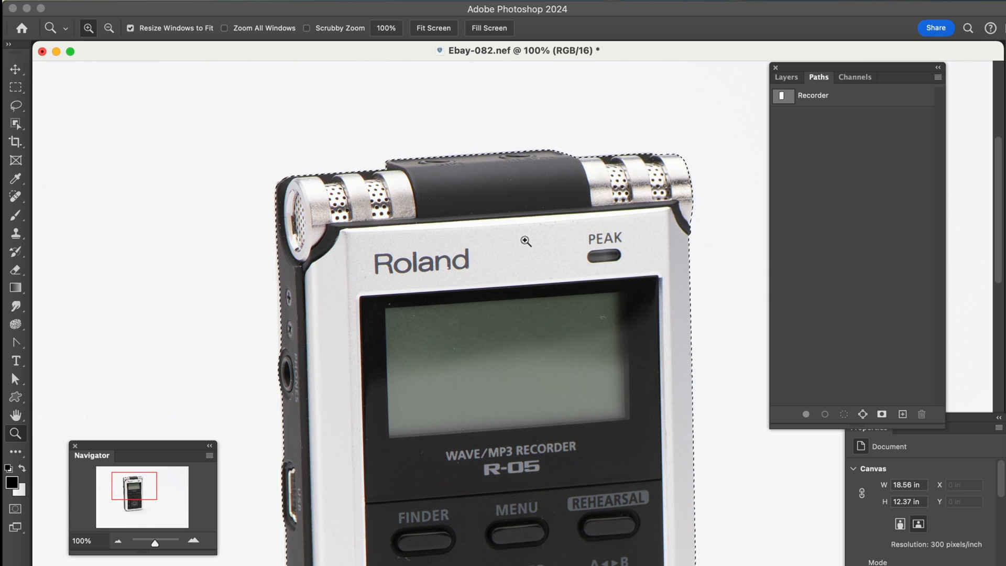
left_click(514, 258, "alt")
left_click(510, 255, "alt")
left_click(510, 255, "alt")
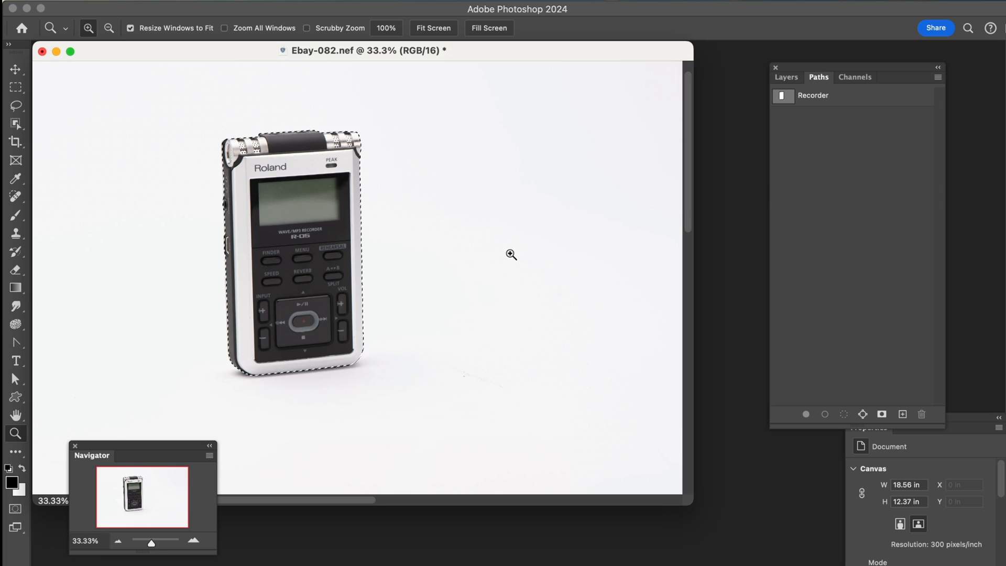
Copy the selected recorder to a new layer and hide the Background layer.
left_click(796, 76)
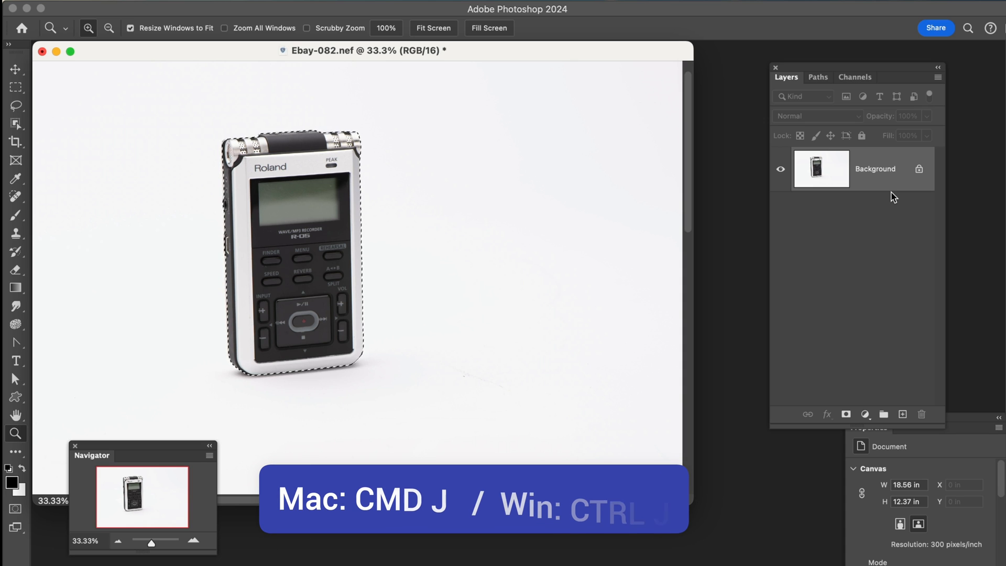
key("super+j")
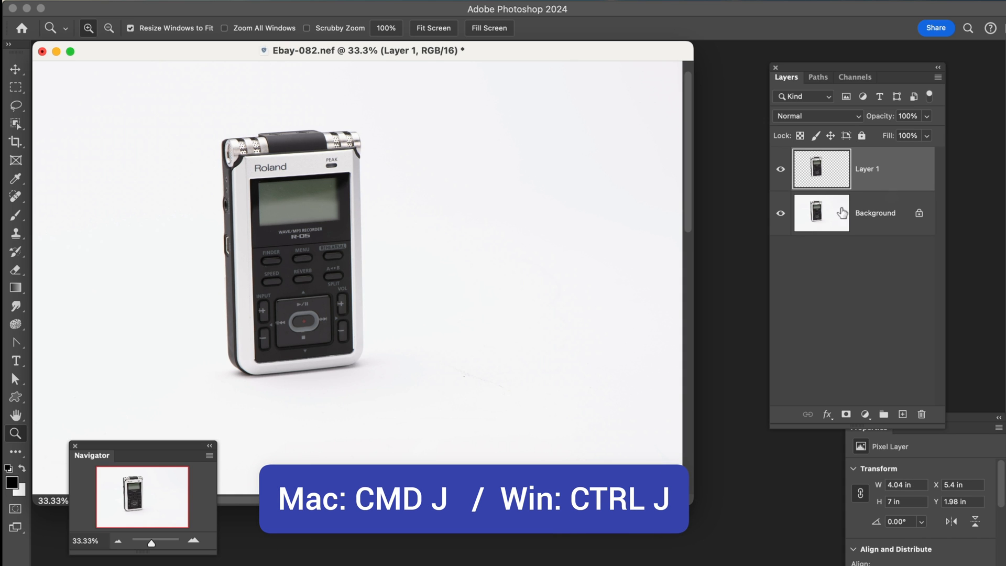
left_click(779, 214)
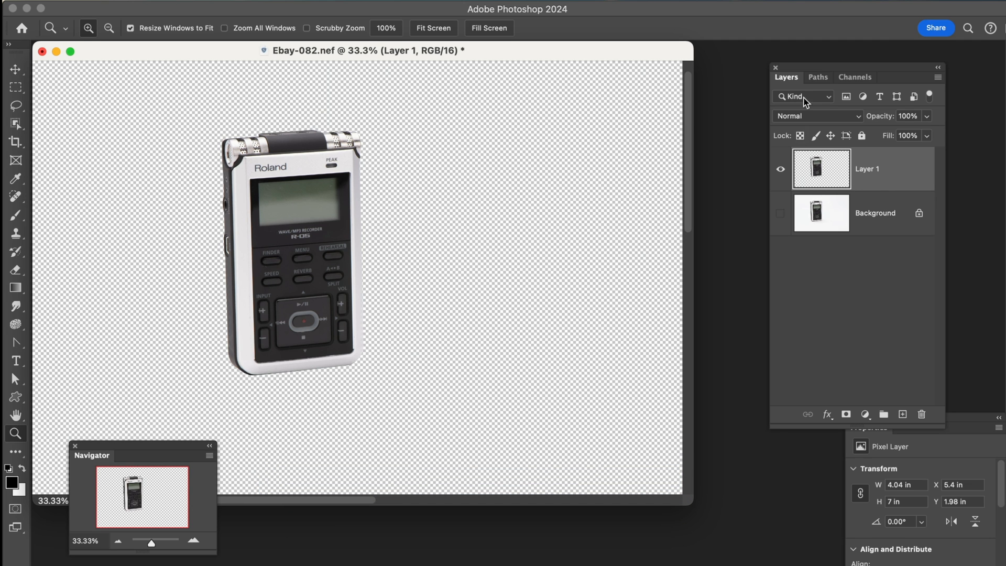
Undo hiding the Background and copying the recorder to its own layer, and clear the selection.
left_click(817, 78)
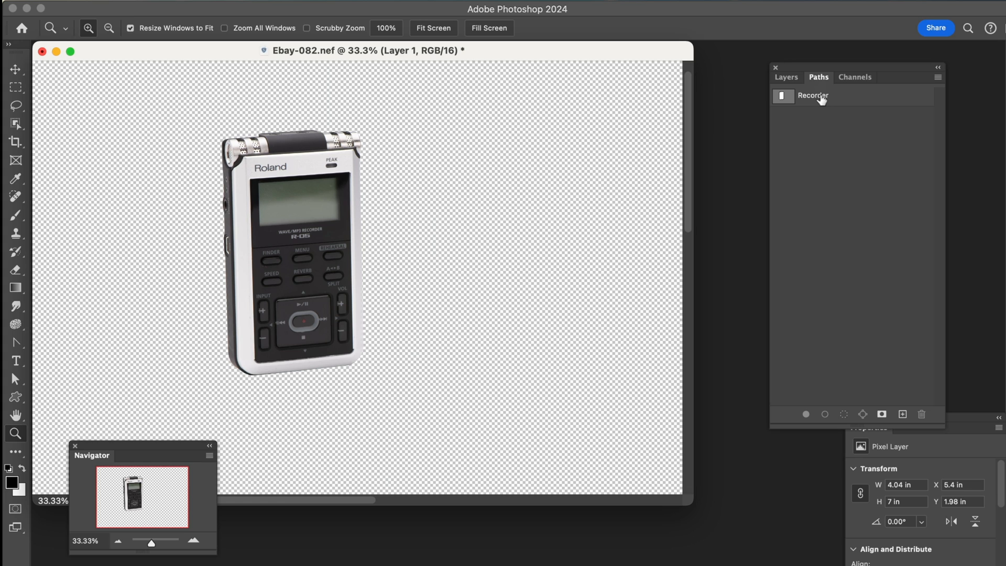
key("super+z")
key("super+z")
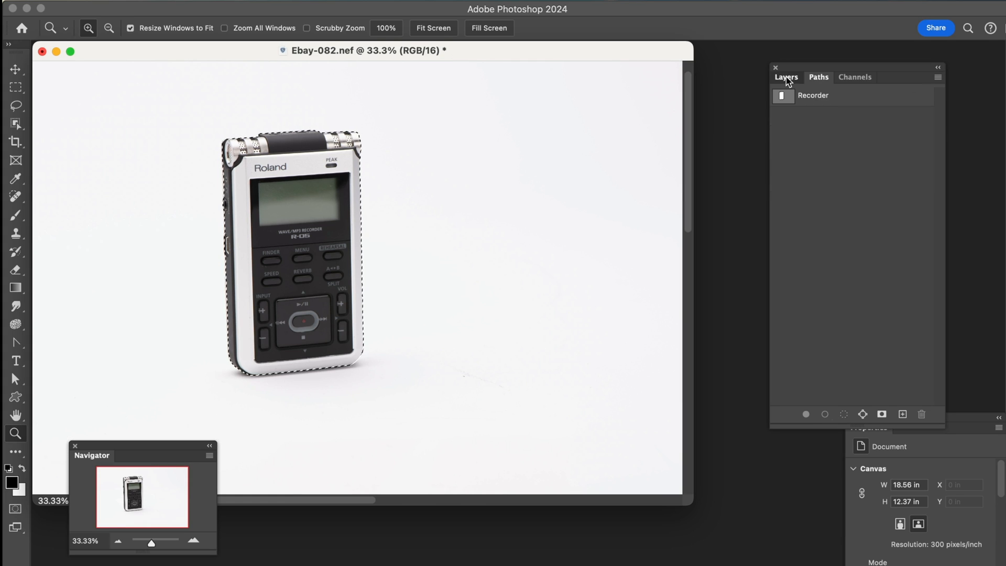
left_click(786, 78)
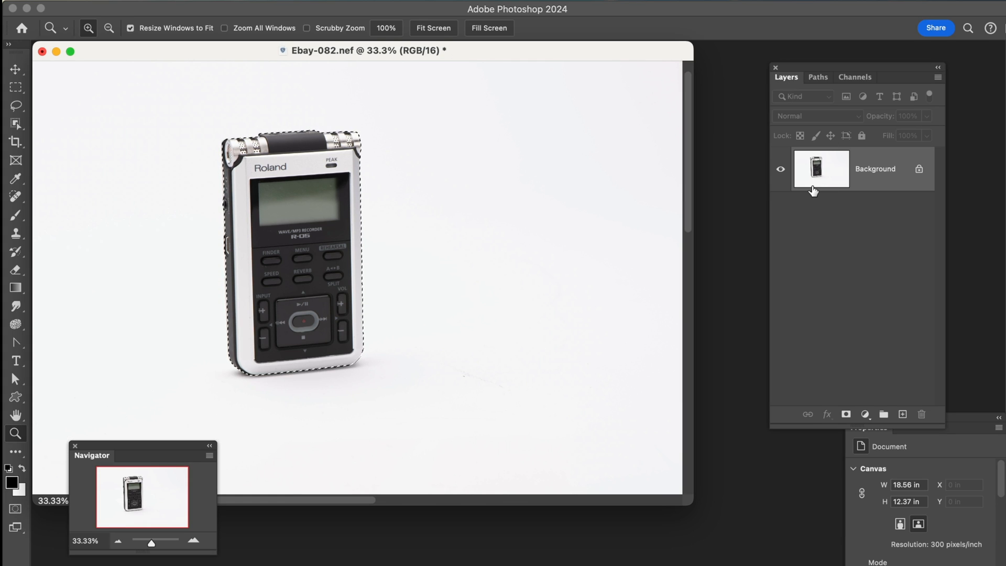
key("super+d")
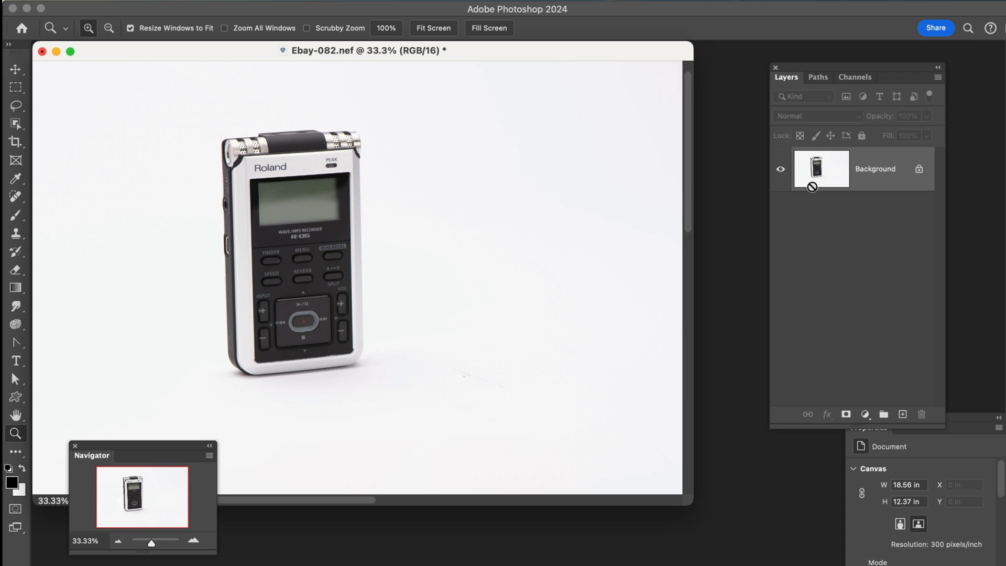
Turn the saved Recorder path into a selection again.
left_click(820, 79)
left_click(826, 98)
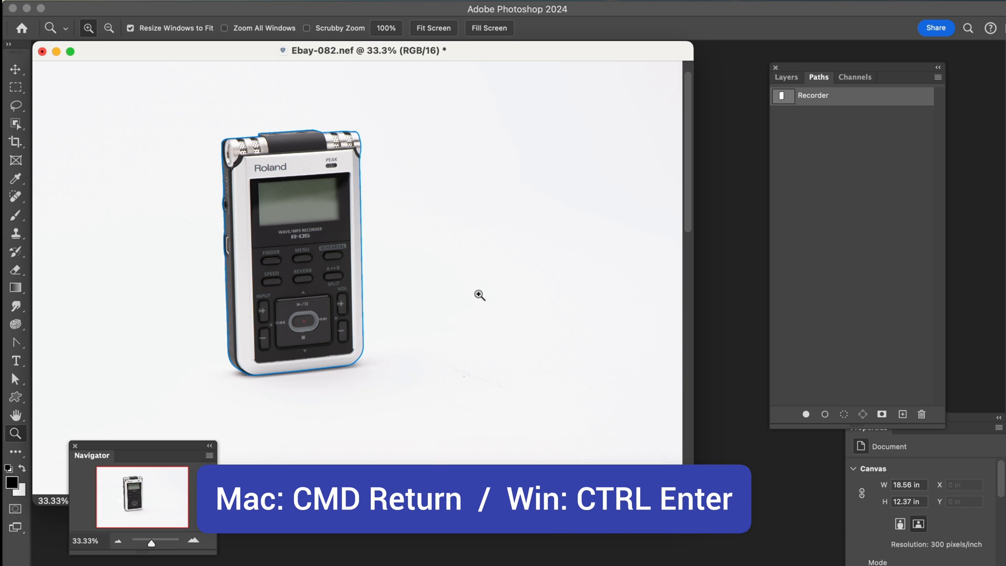
key("super+Return")
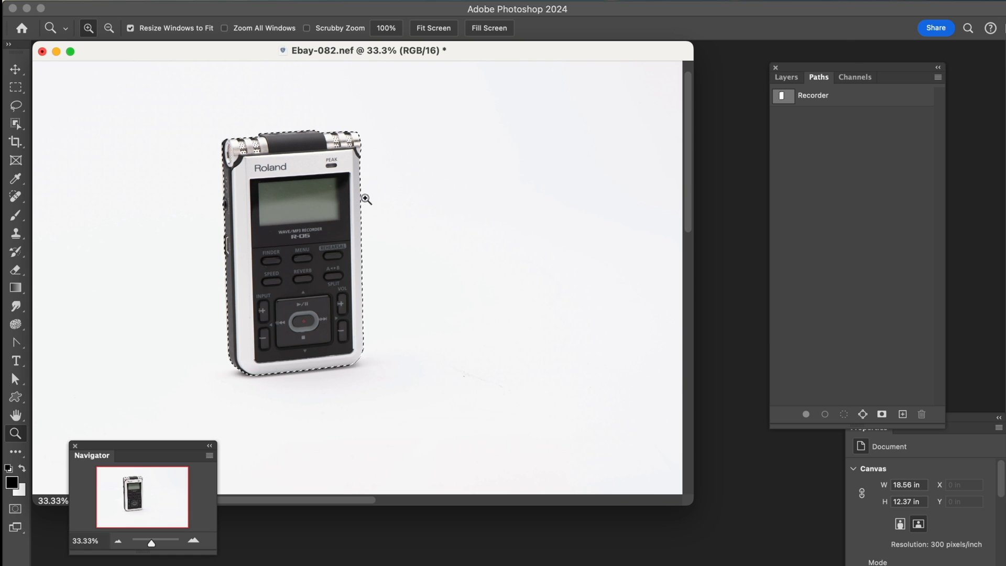
left_click_drag(252, 60, 285, 67)
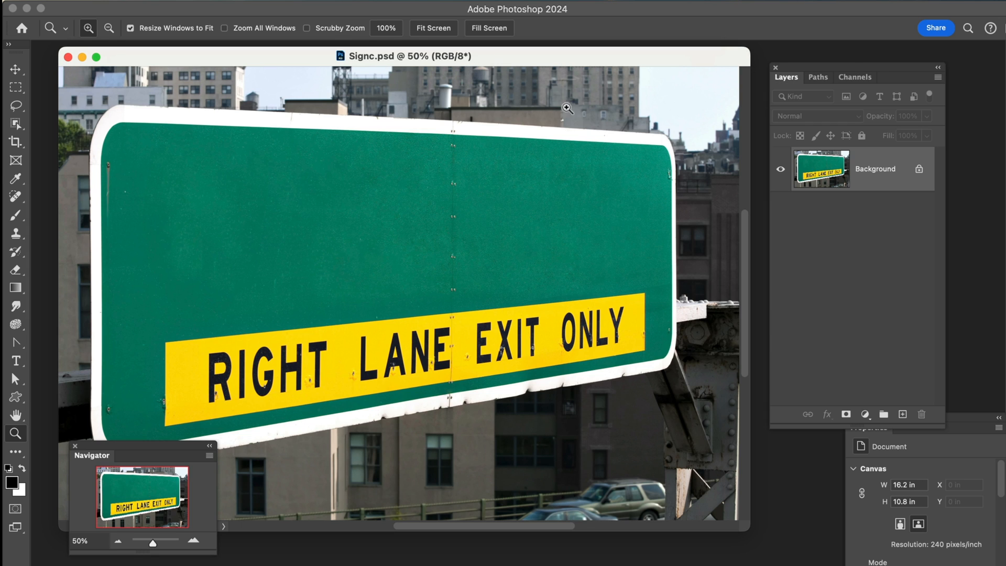
Trace the inner edge of the white border in Signc.psd with straight Pen tool segments, ending near the green panel's upper right corner.
key("p")
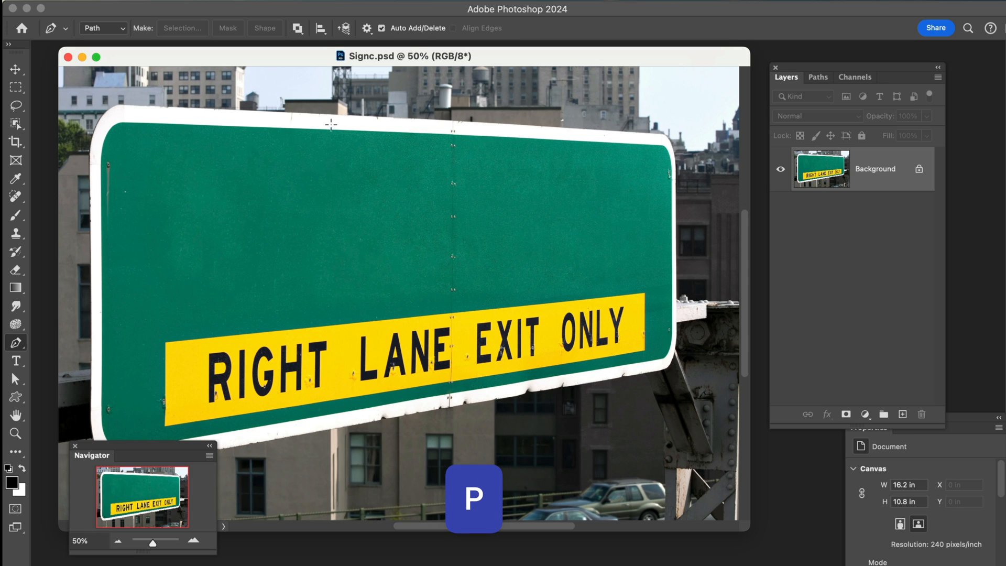
left_click(328, 129)
left_click(232, 126)
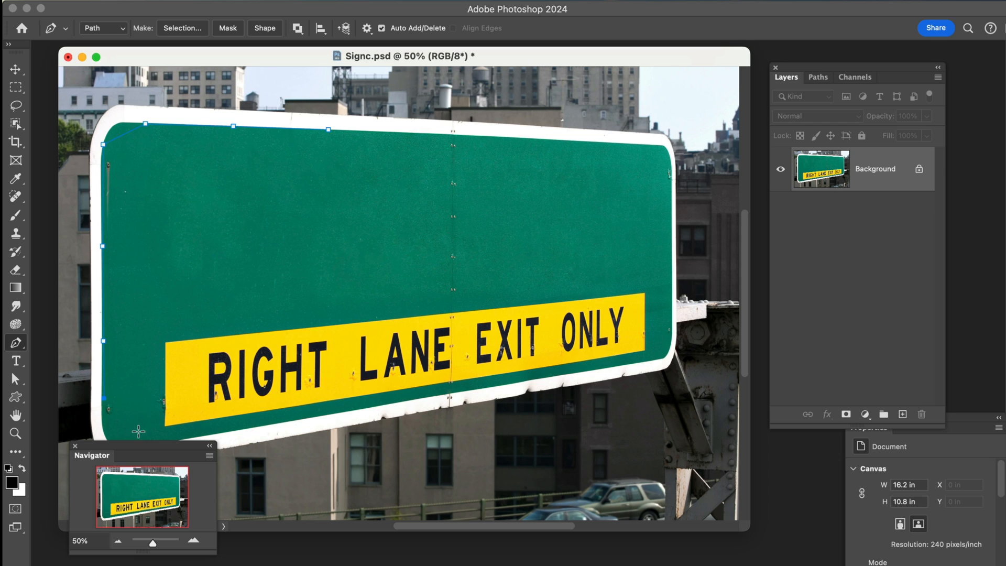
scroll(138, 431, "down", 2)
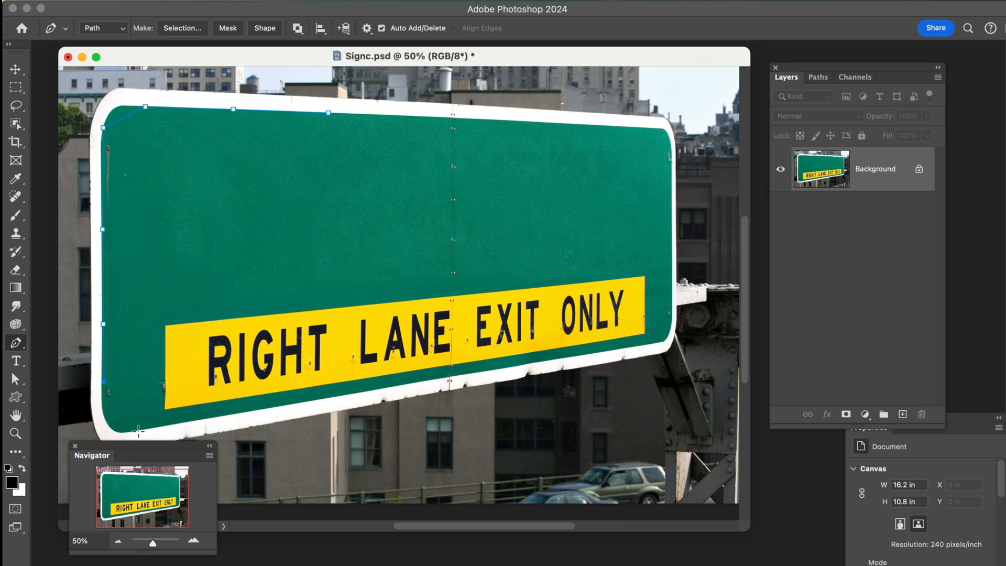
left_click(228, 416)
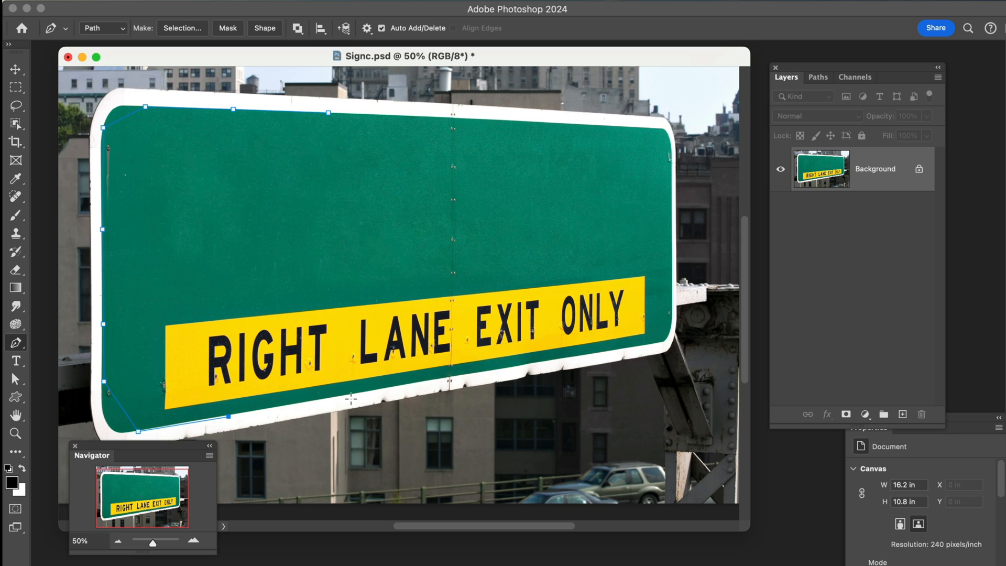
left_click(507, 369)
left_click(658, 345)
left_click(671, 323)
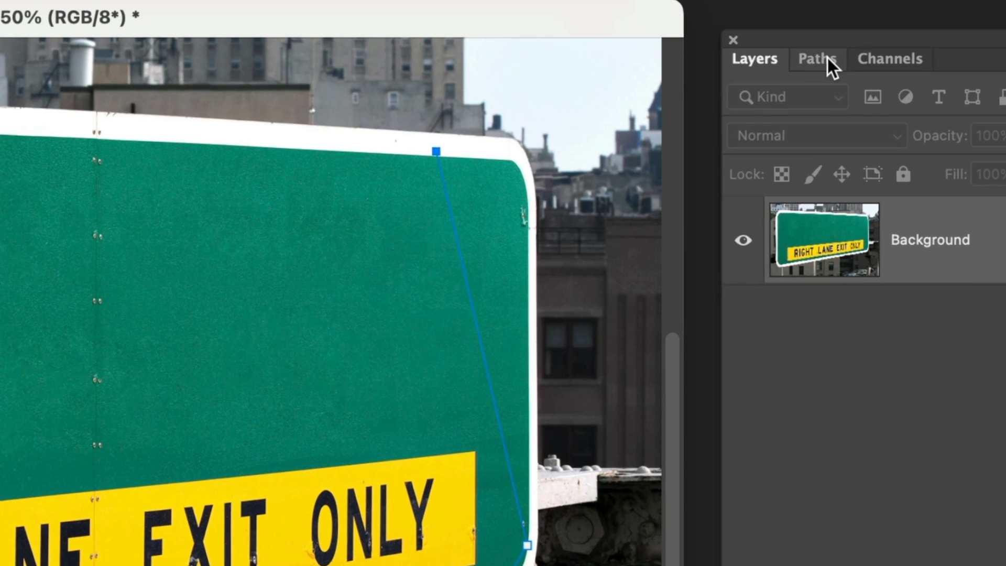
Load the saved path named sign as a selection of the green panel.
left_click(821, 79)
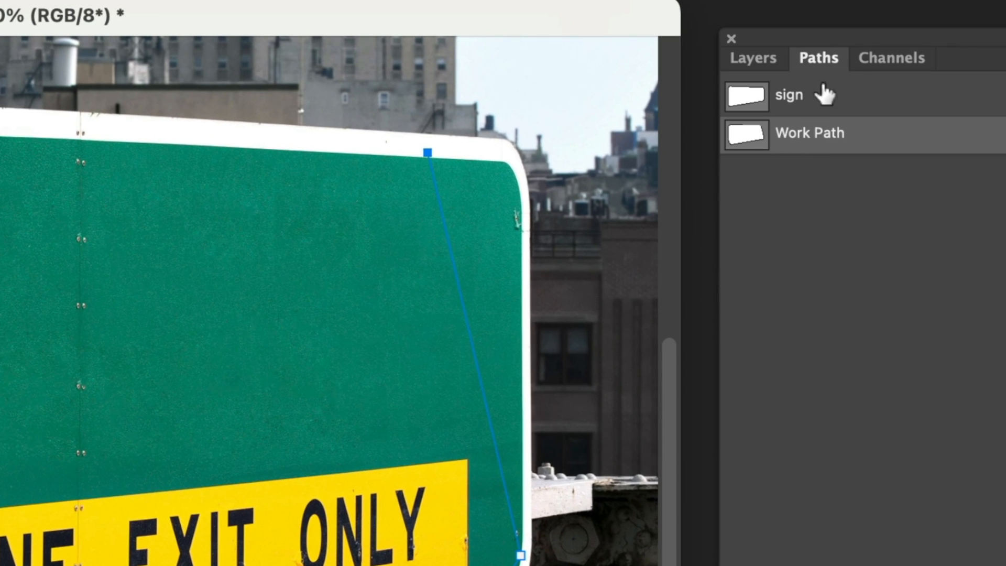
left_click(797, 98)
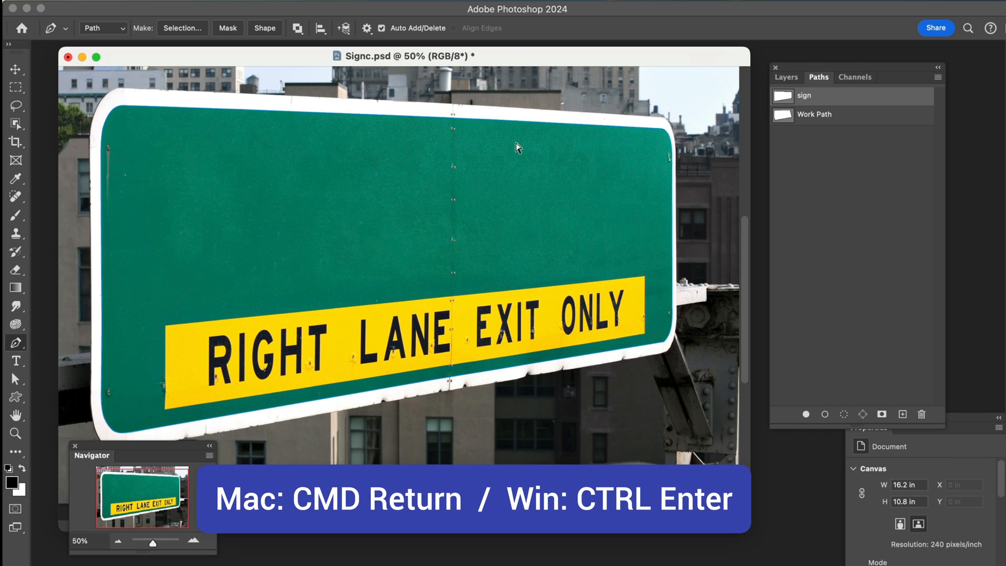
key("super+Return")
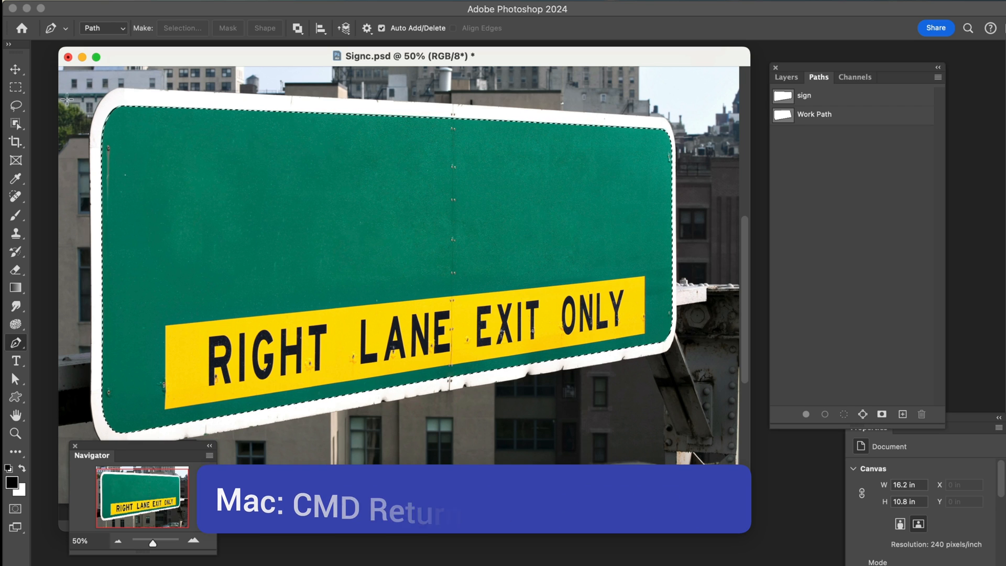
Duplicate the Background layer of the sign image, keeping the selection active.
key("z")
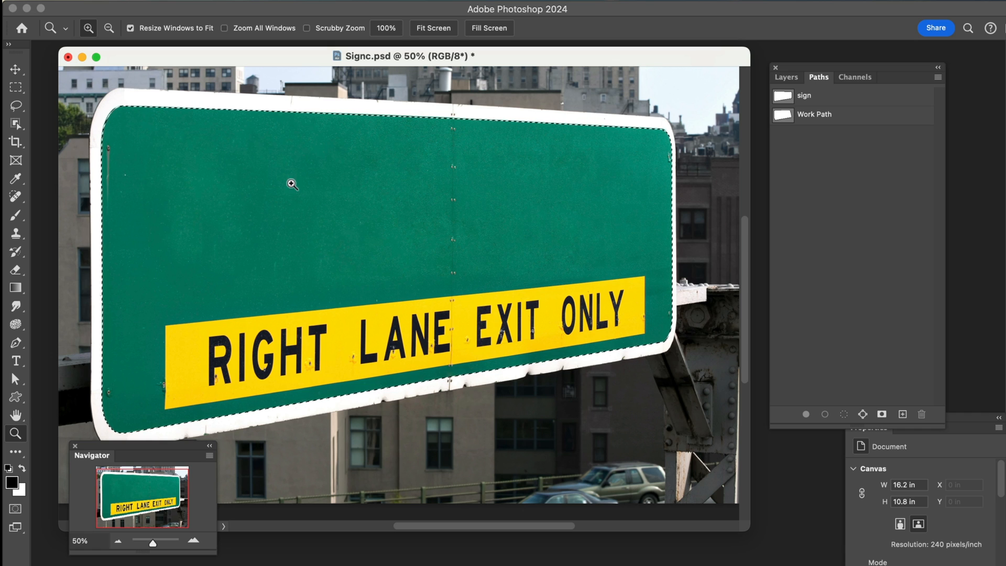
left_click(786, 77)
left_click_drag(879, 173, 902, 414)
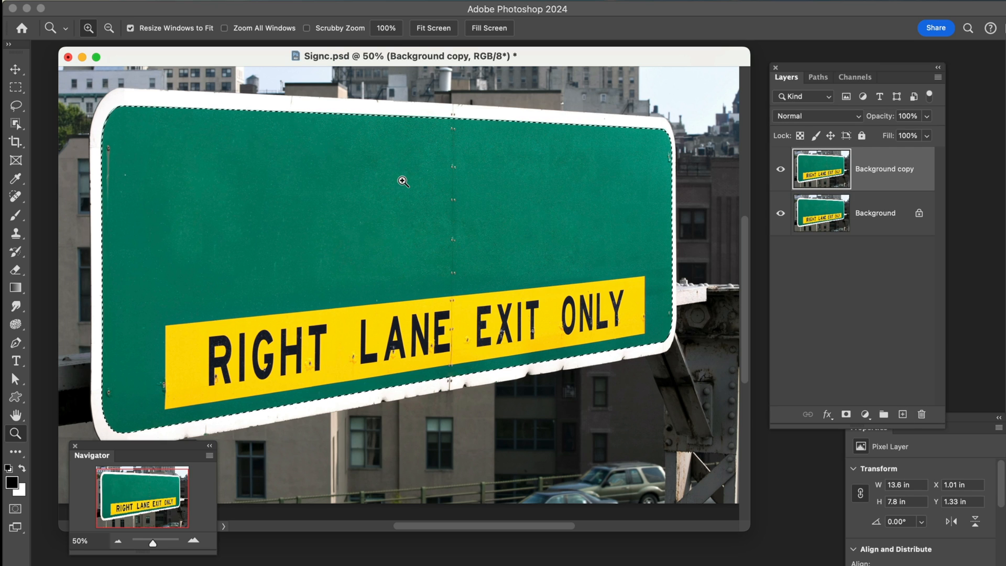
Shift the selected sign panel's midtones strongly toward cyan and blue with Color Balance.
key("super+b")
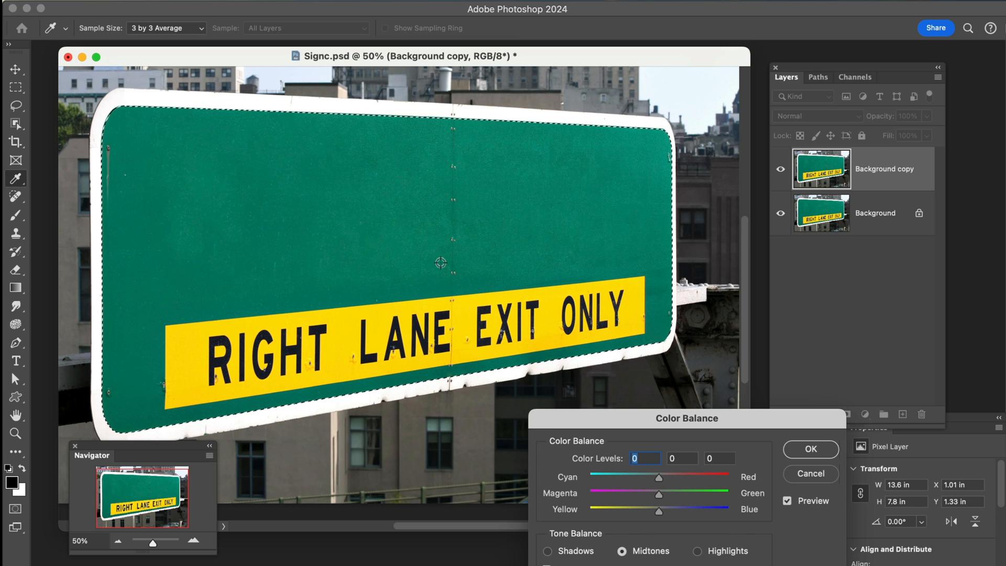
left_click_drag(659, 477, 571, 490)
left_click_drag(665, 510, 766, 515)
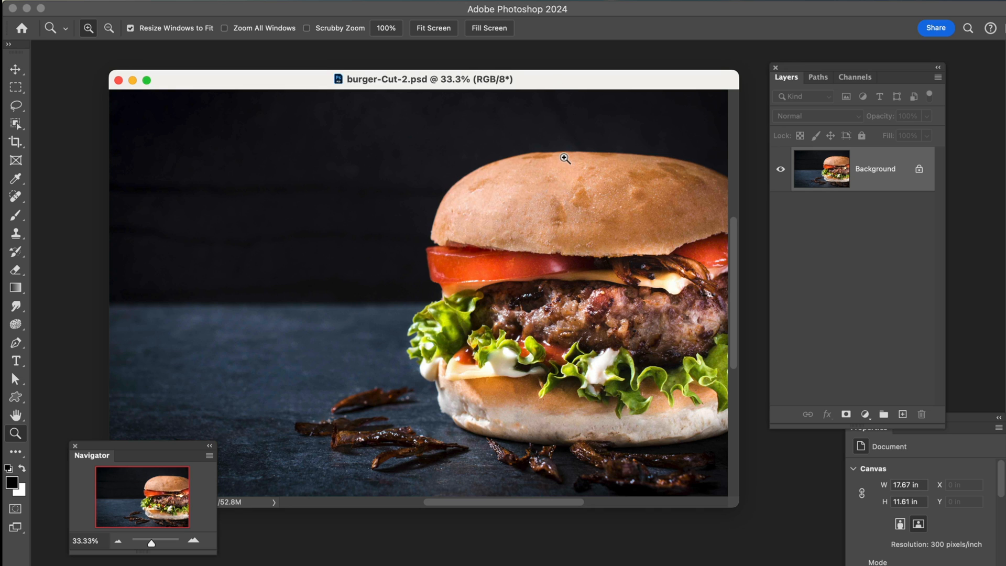
Start a Pen tool path at the upper edge of the bun in burger-Cut-2.psd.
left_click(16, 343)
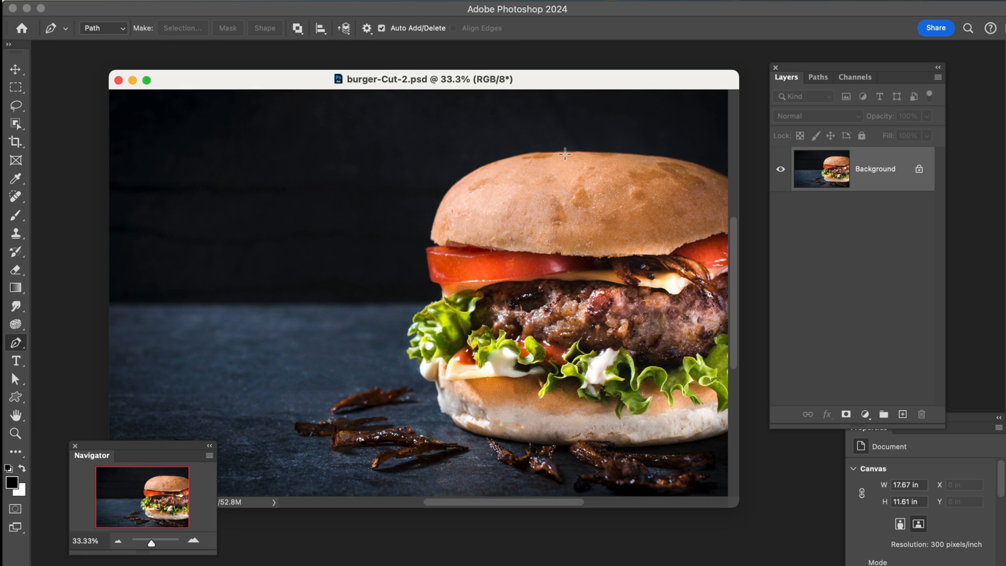
left_click(565, 154)
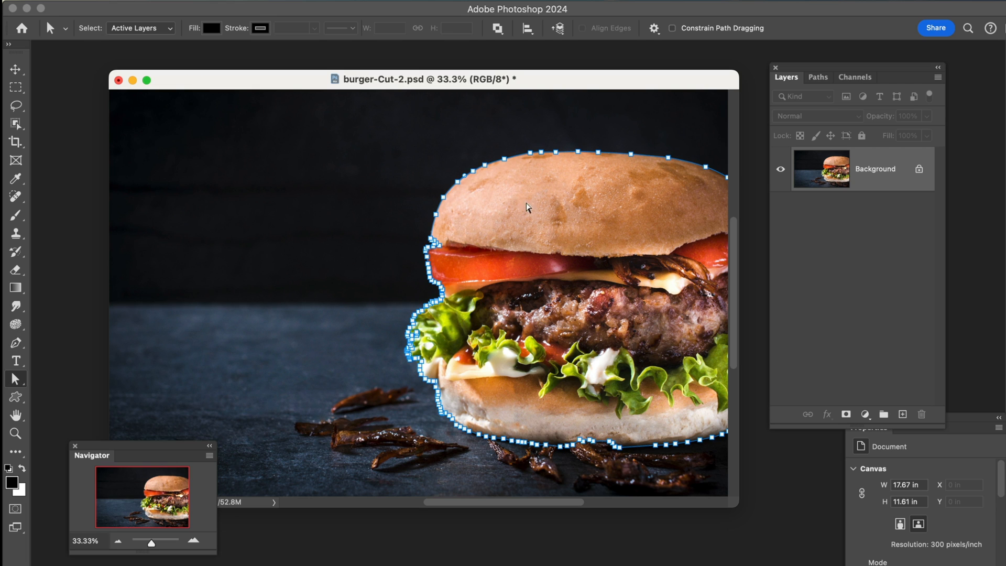
Add an anchor point to the burger path on the tomato slice's outer edge and adjust it to follow the contour.
double_click(537, 84)
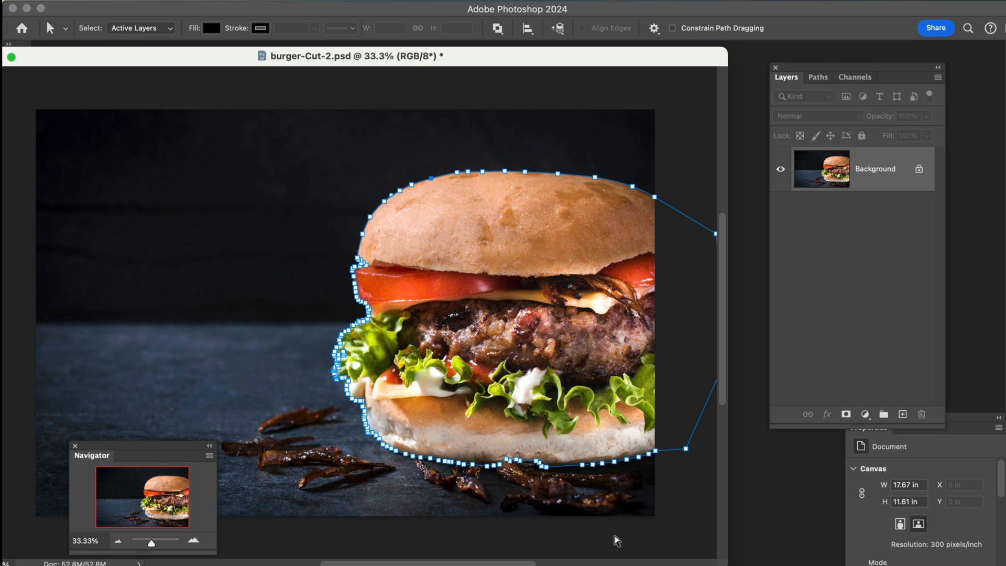
left_click_drag(518, 564, 529, 564)
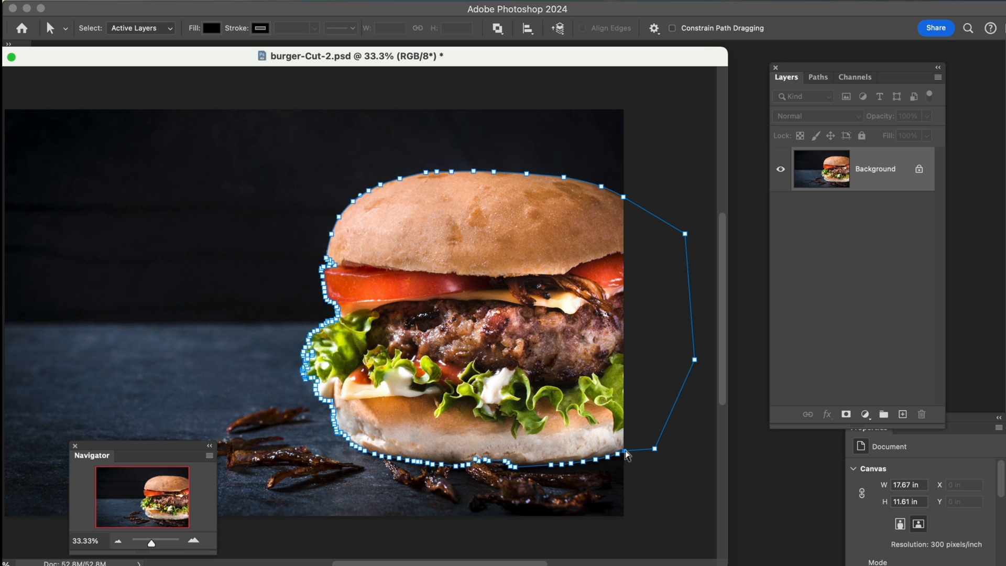
left_click_drag(484, 61, 521, 67)
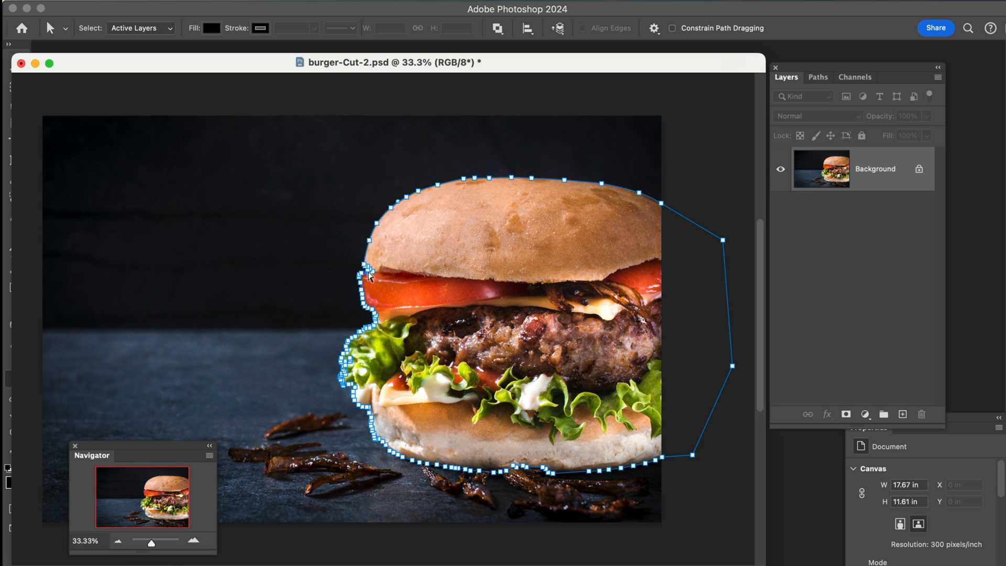
key("z")
left_click(365, 258)
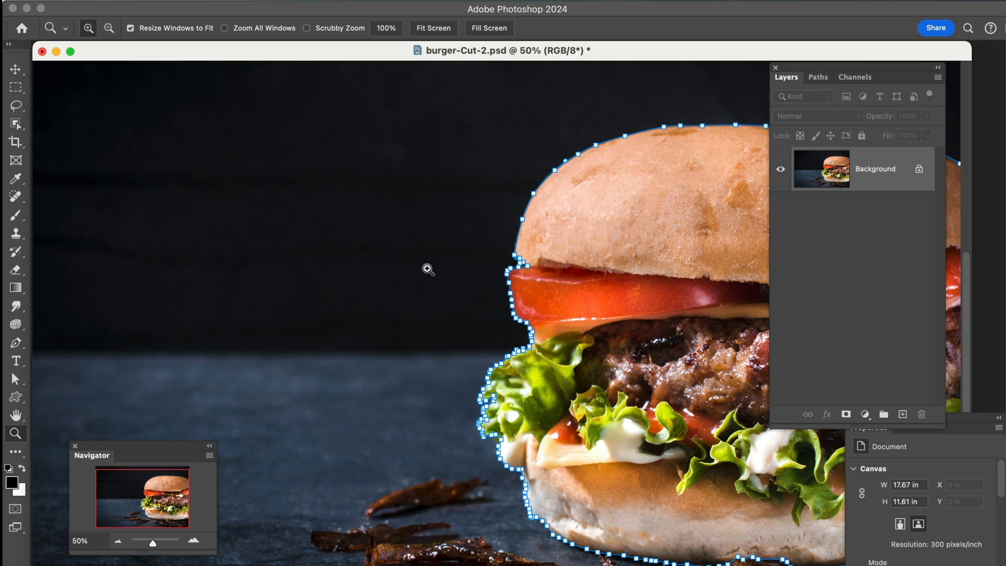
left_click(534, 300)
left_click(535, 300)
left_click(535, 299)
left_click(534, 300)
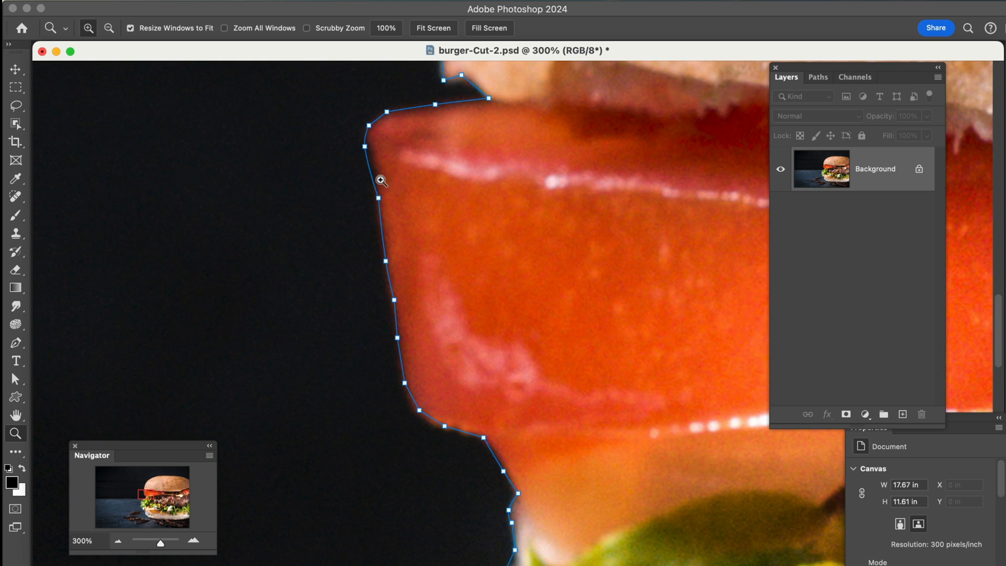
key("a")
right_click(371, 175)
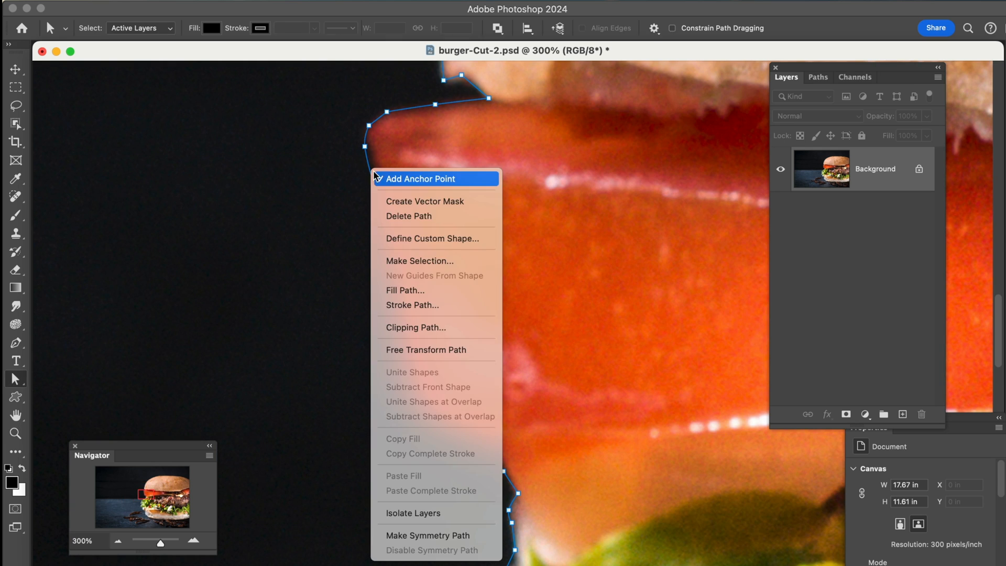
left_click(376, 176)
left_click_drag(370, 172, 373, 172)
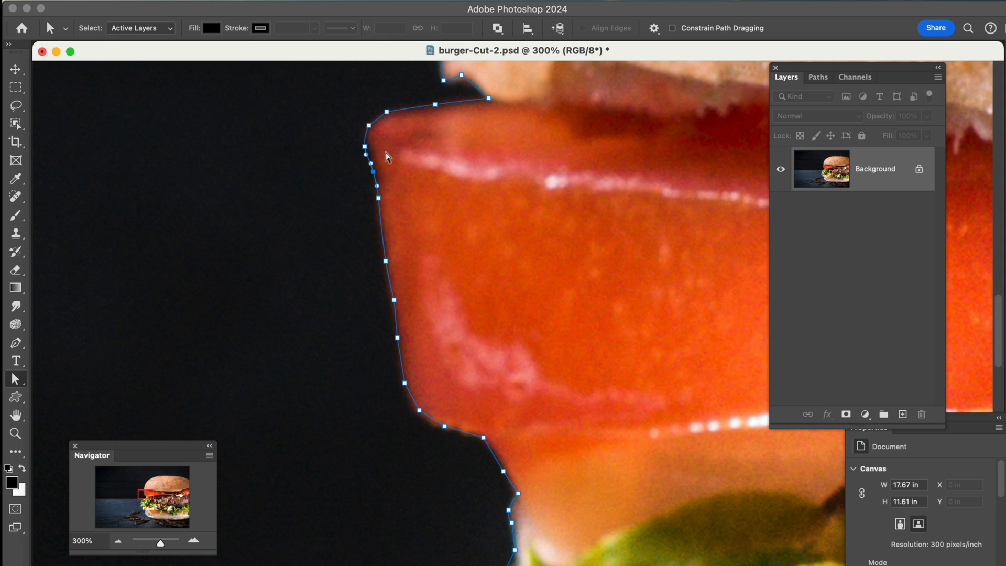
Add another anchor point along the tomato's upper edge, just below the bun, and fit it to the contour.
right_click(471, 105)
left_click(478, 108)
left_click_drag(470, 100, 470, 104)
Convert the complete Burger path into a selection with the Background layer active.
key("z")
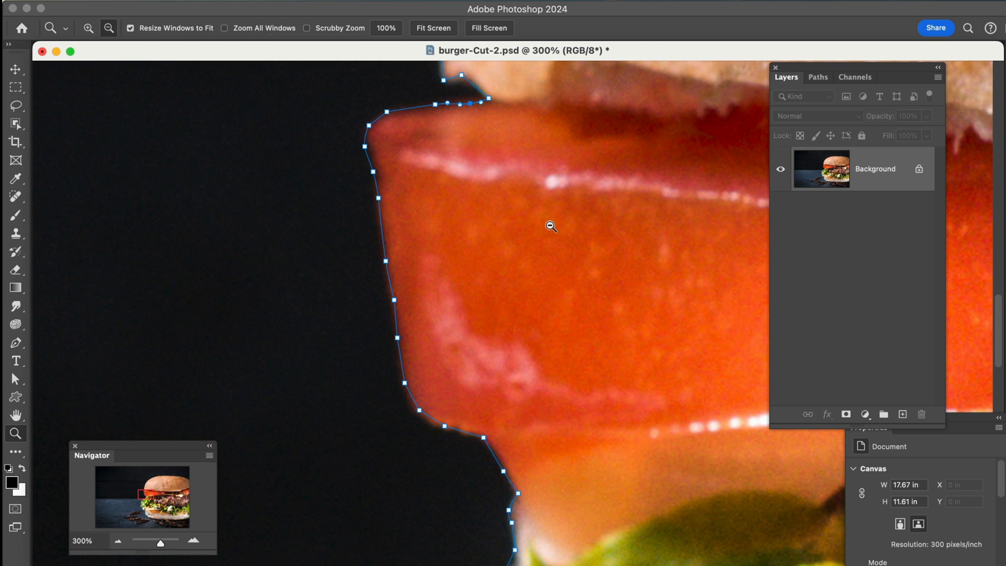
left_click(551, 226, "alt")
left_click(551, 226, "alt")
left_click(551, 225, "alt")
left_click(550, 226, "alt")
left_click(547, 215, "alt")
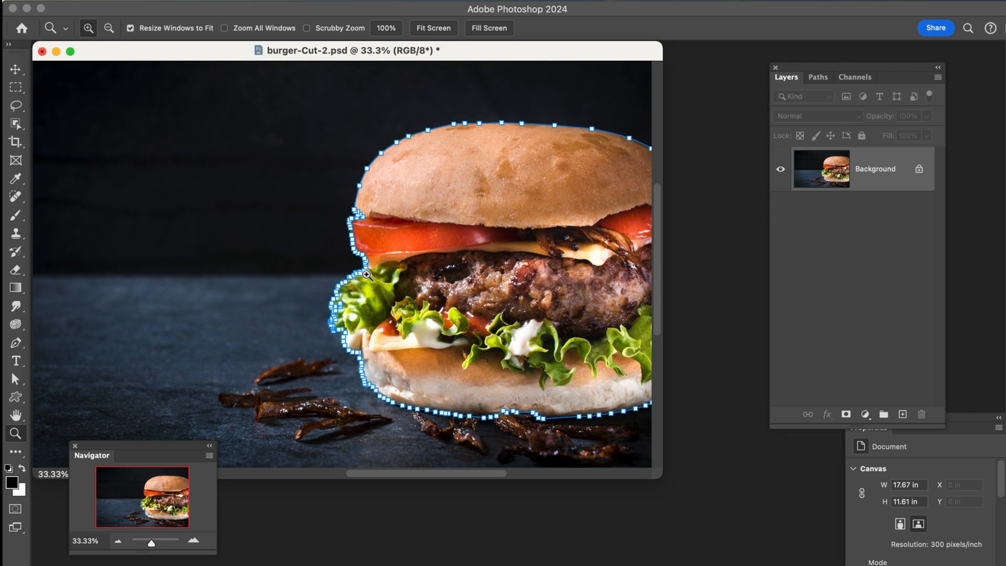
left_click(817, 78)
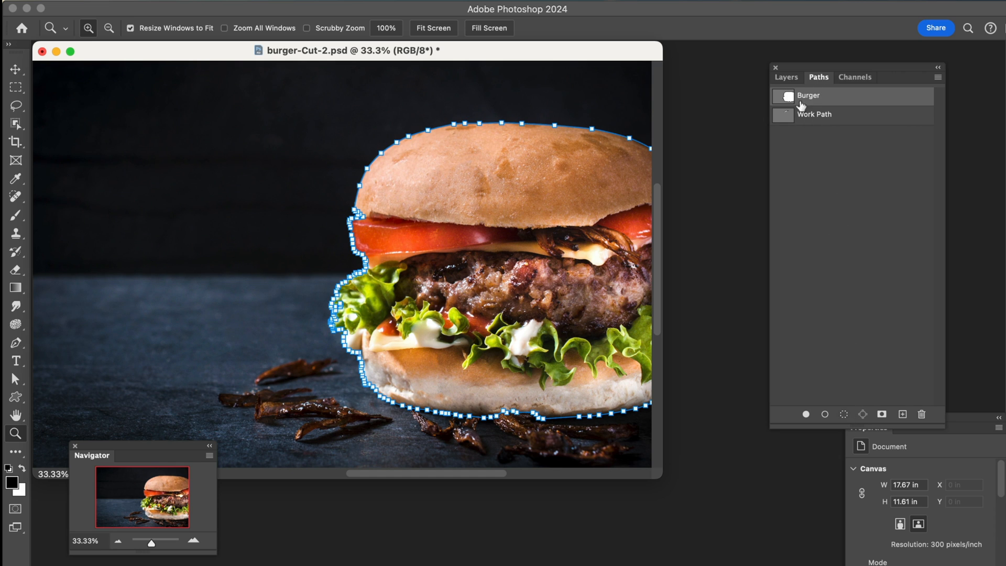
left_click(791, 77)
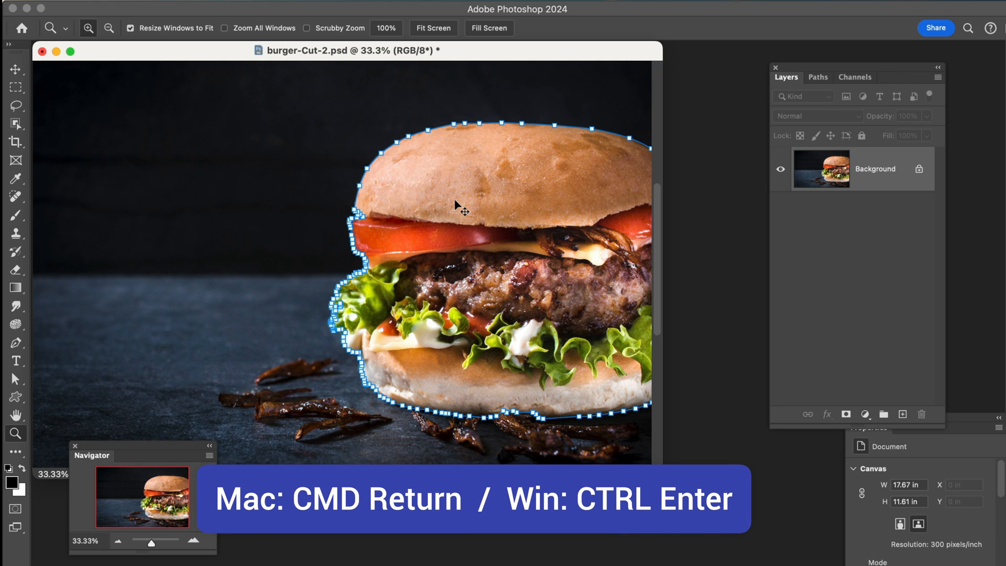
key("super+Return")
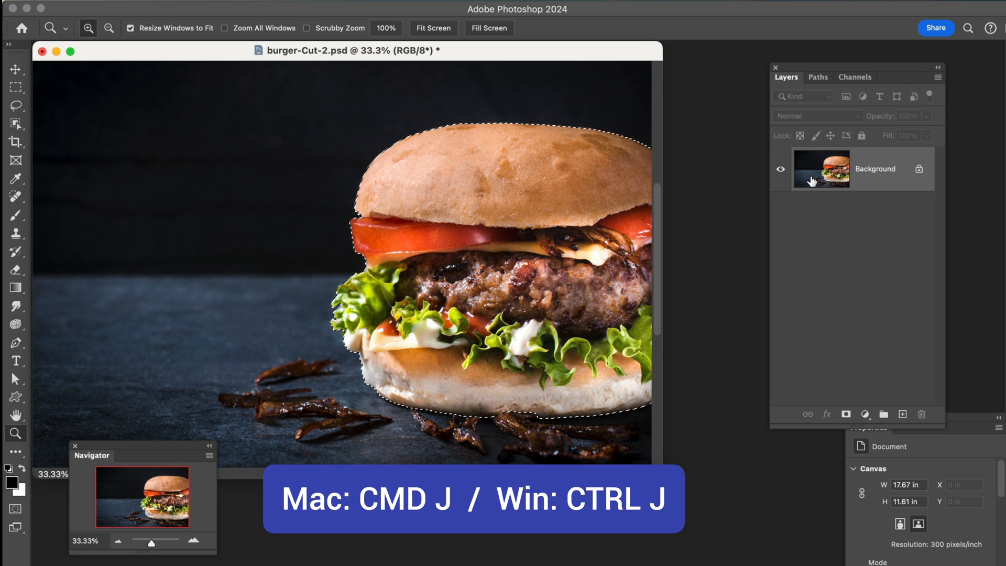
Copy the selected burger to a new layer and check the cutout by temporarily hiding the Background layer.
key("super+j")
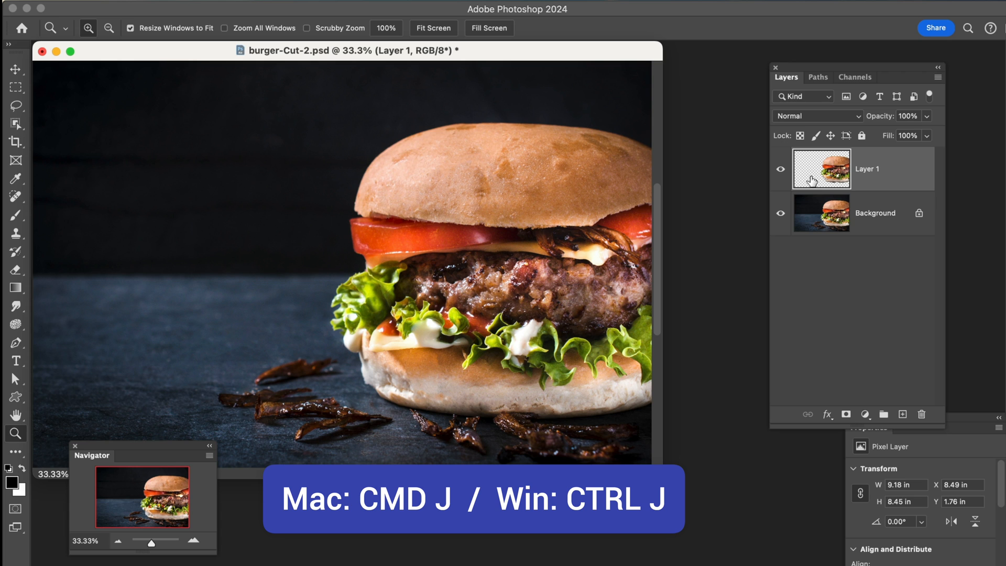
left_click(779, 215)
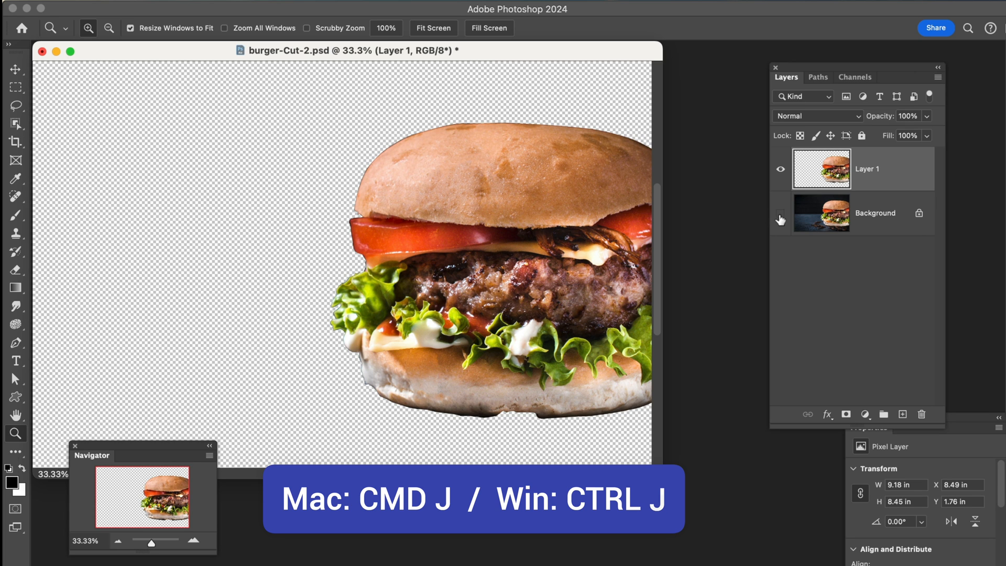
left_click(780, 218)
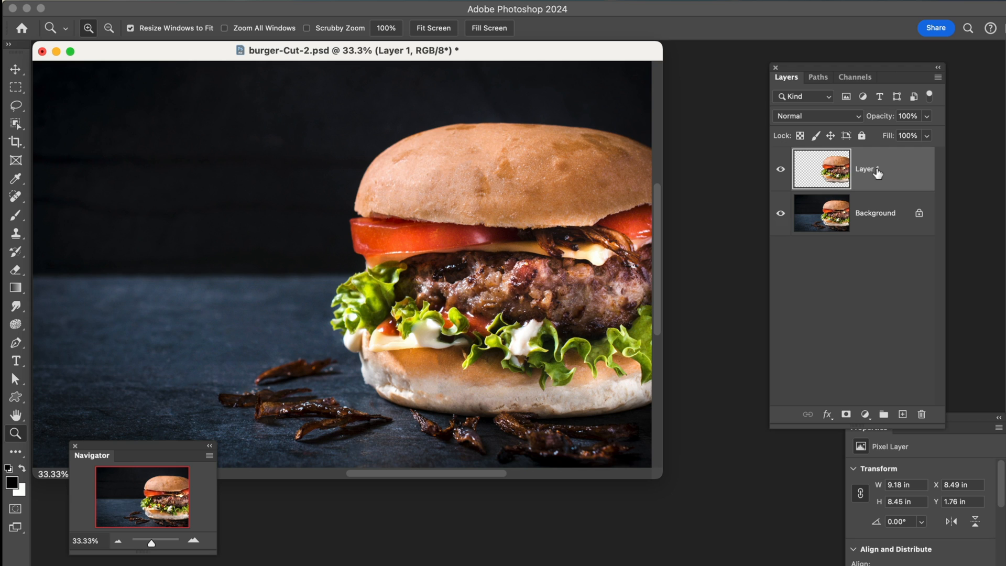
Add a new layer between the burger cutout and the Background and fill it with solid magenta at 100% opacity.
left_click(901, 414)
left_click_drag(867, 178, 869, 228)
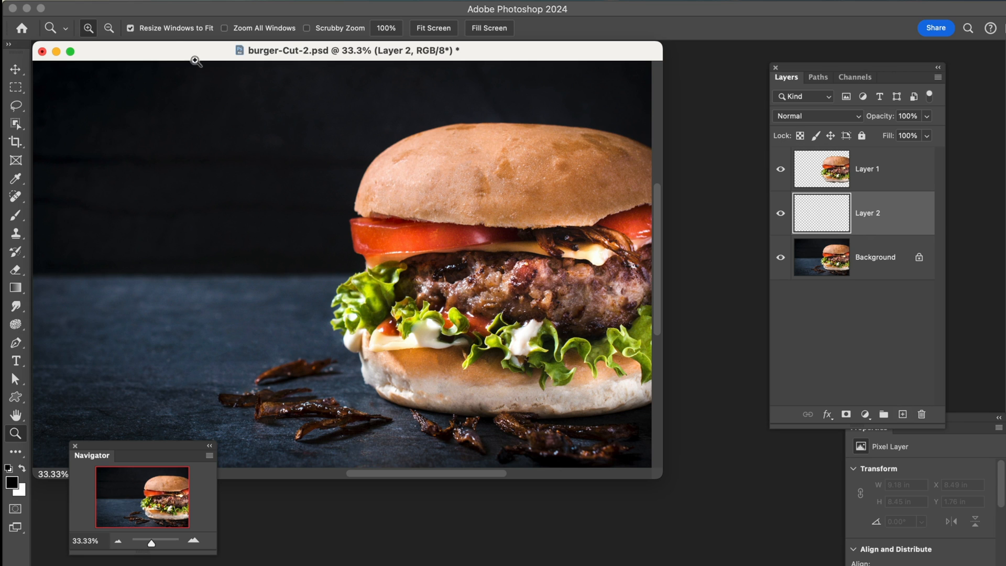
left_click(173, 1)
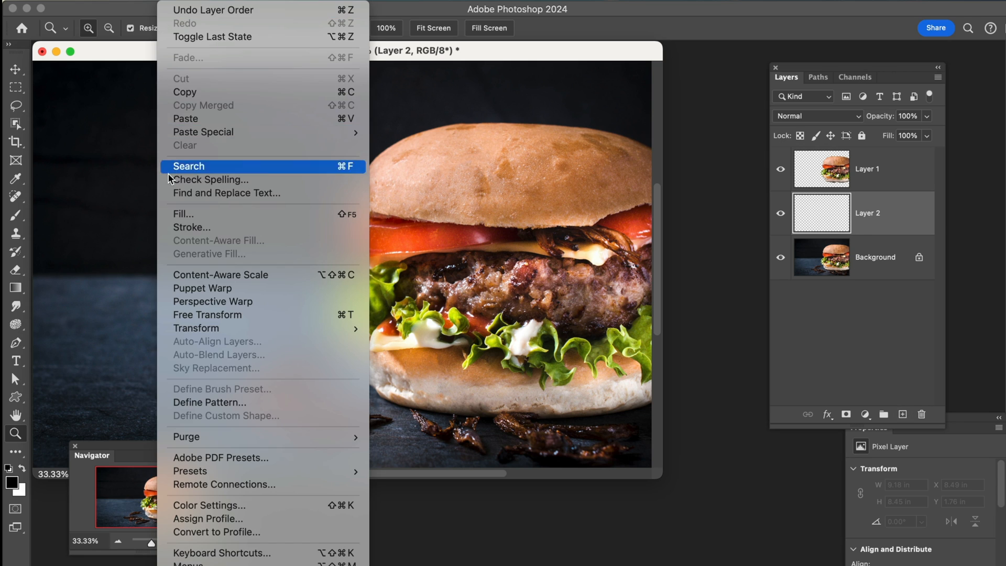
left_click(180, 215)
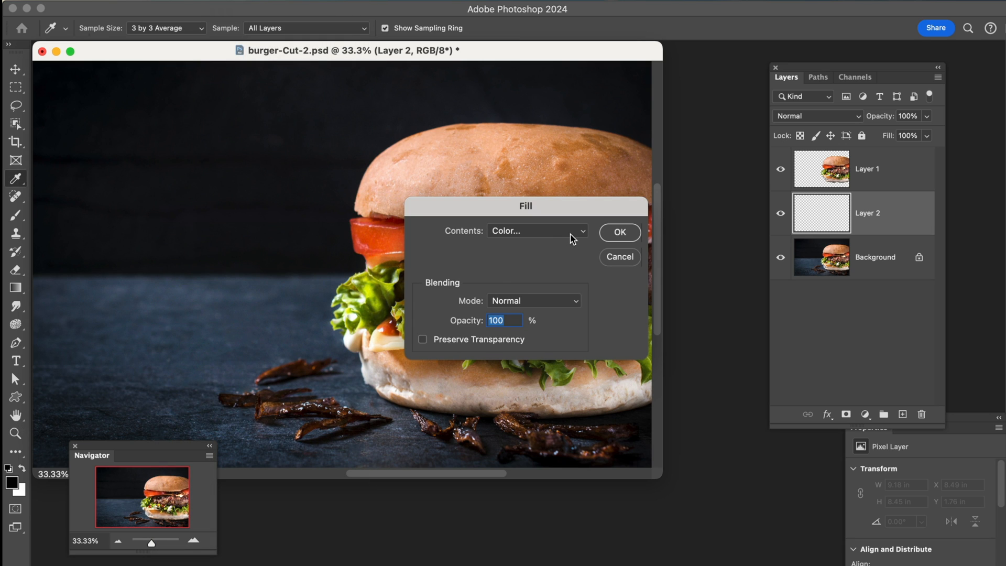
left_click(610, 234)
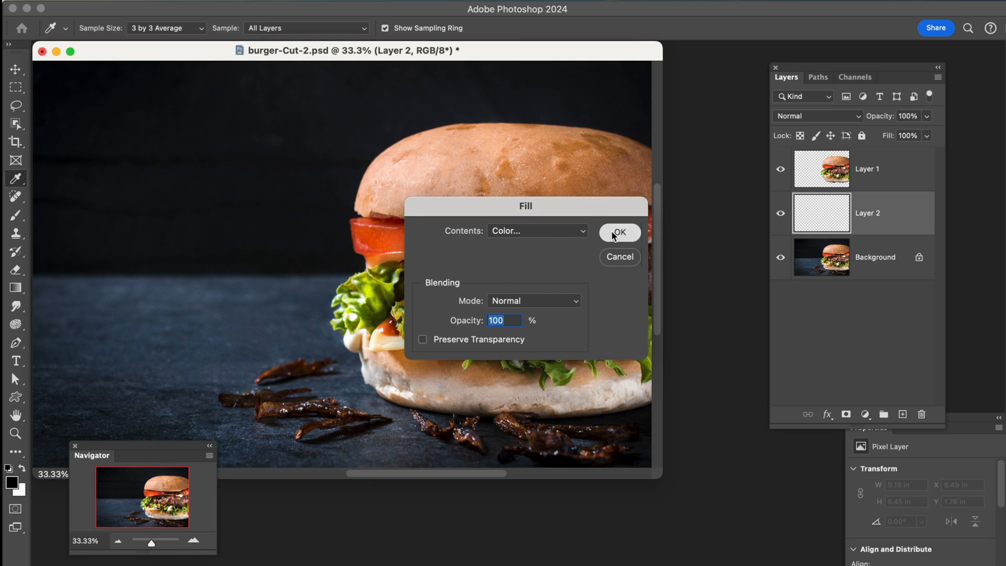
key("z")
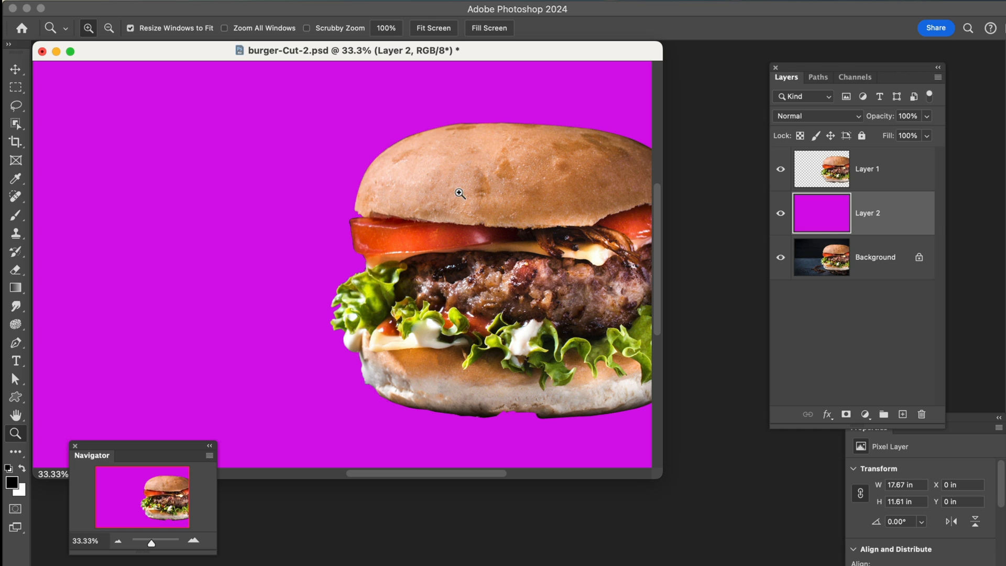
Inspect the bun edge of the burger cutout on Layer 1 and load that layer's outline as a selection.
left_click(836, 173)
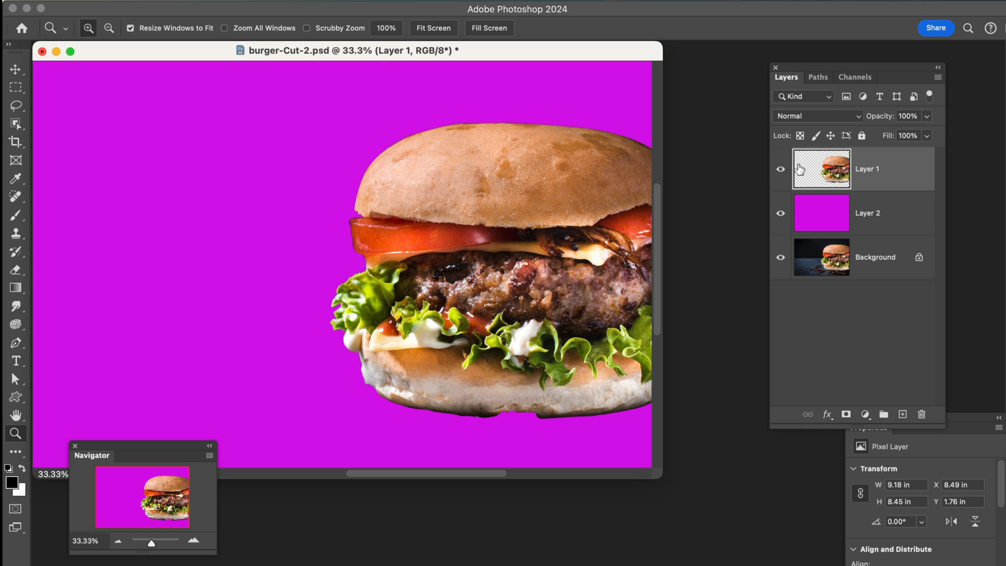
left_click_drag(403, 97, 515, 172)
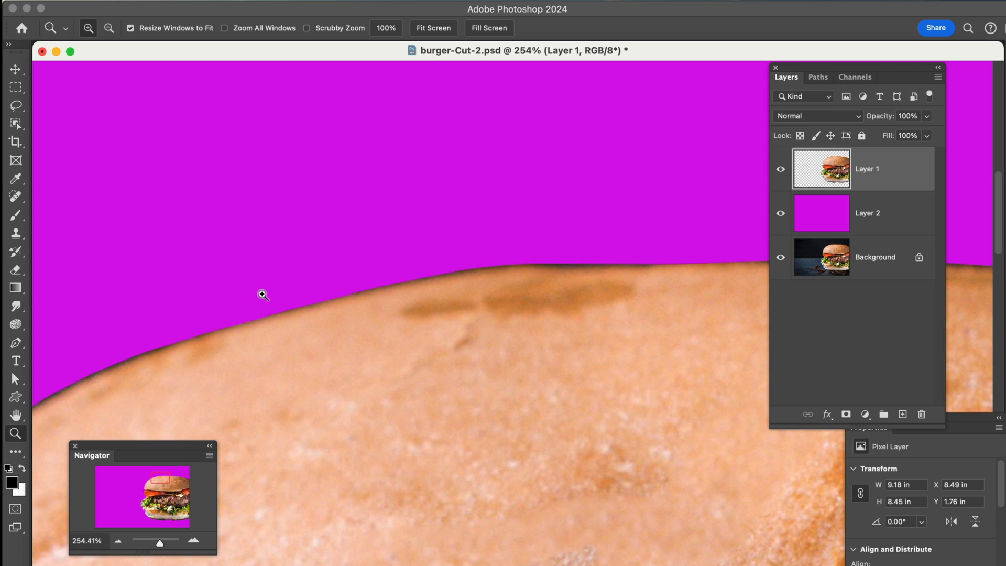
left_click_drag(288, 344, 554, 182)
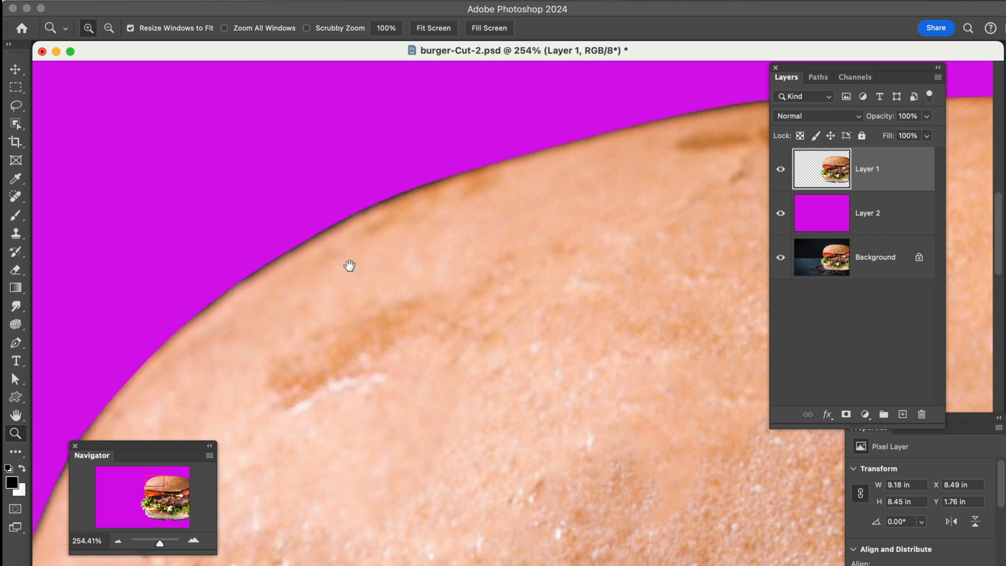
left_click_drag(349, 265, 383, 224)
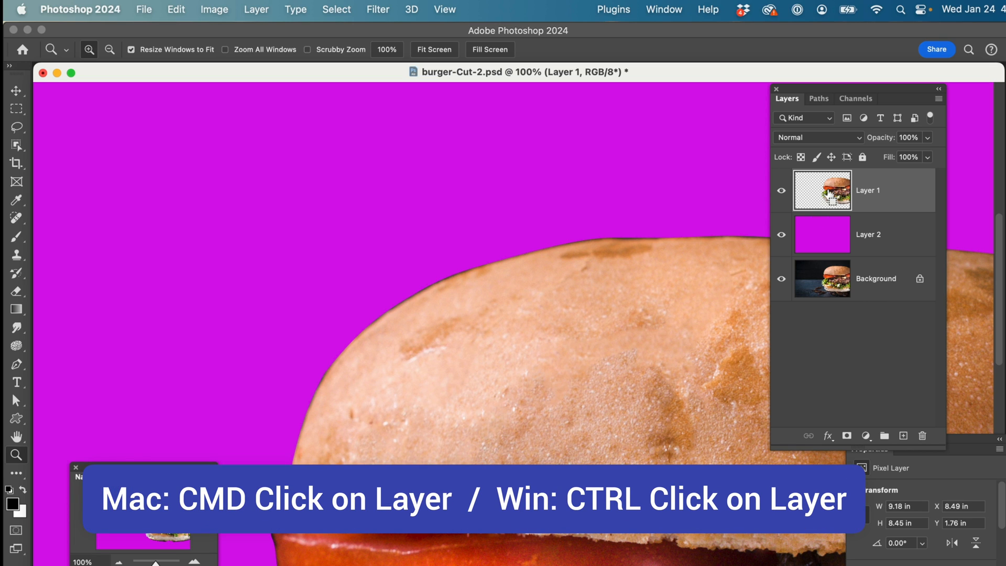
left_click(828, 196, "super")
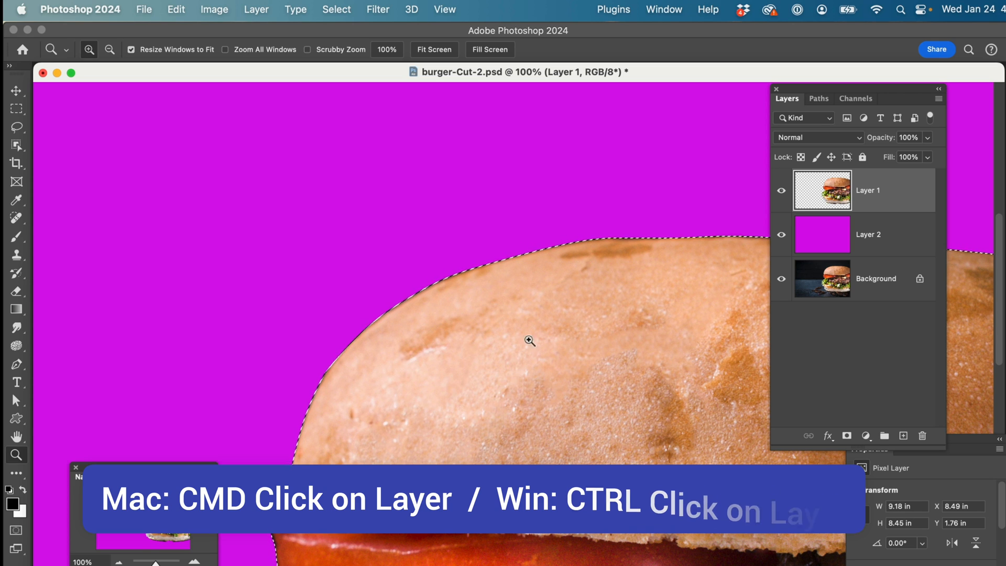
Contract the burger selection by 8 pixels, without applying the effect at canvas bounds.
left_click(505, 263)
left_click(505, 264)
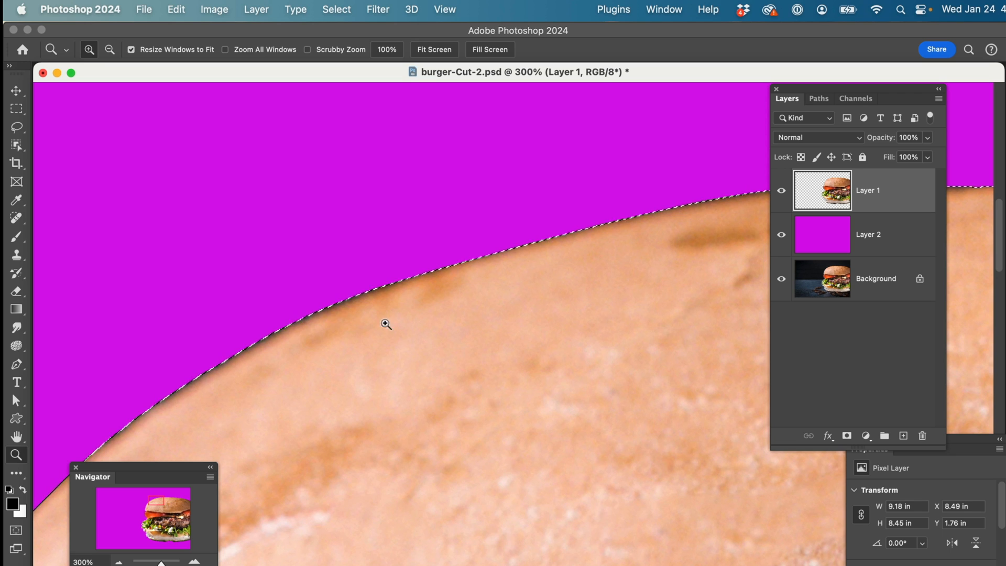
left_click(340, 9)
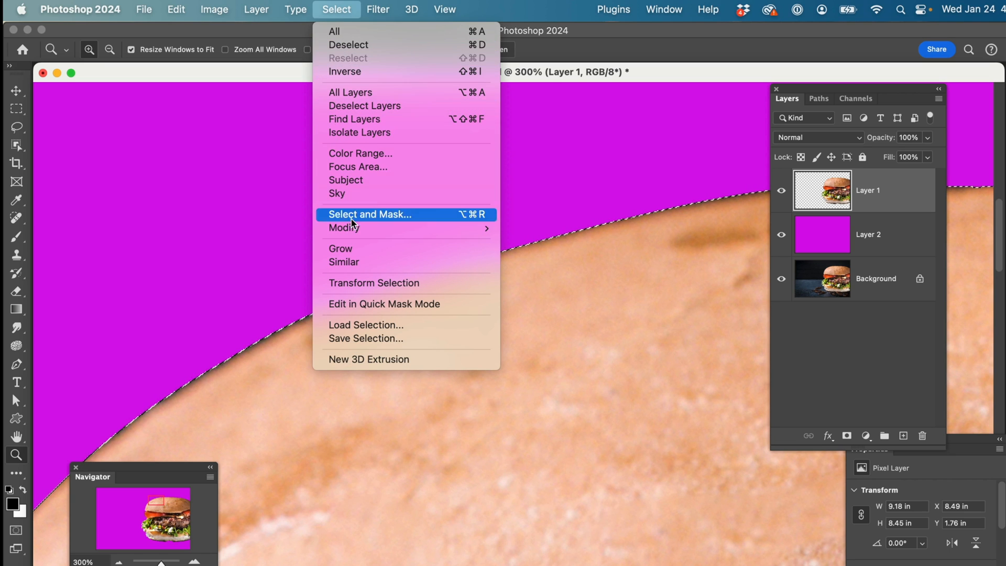
mouse_move(354, 233)
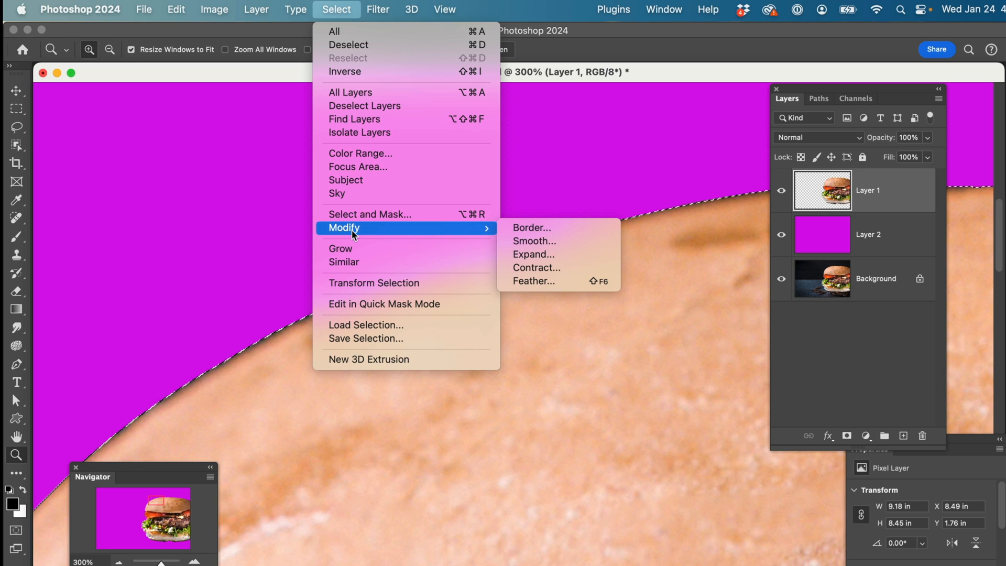
left_click(532, 270)
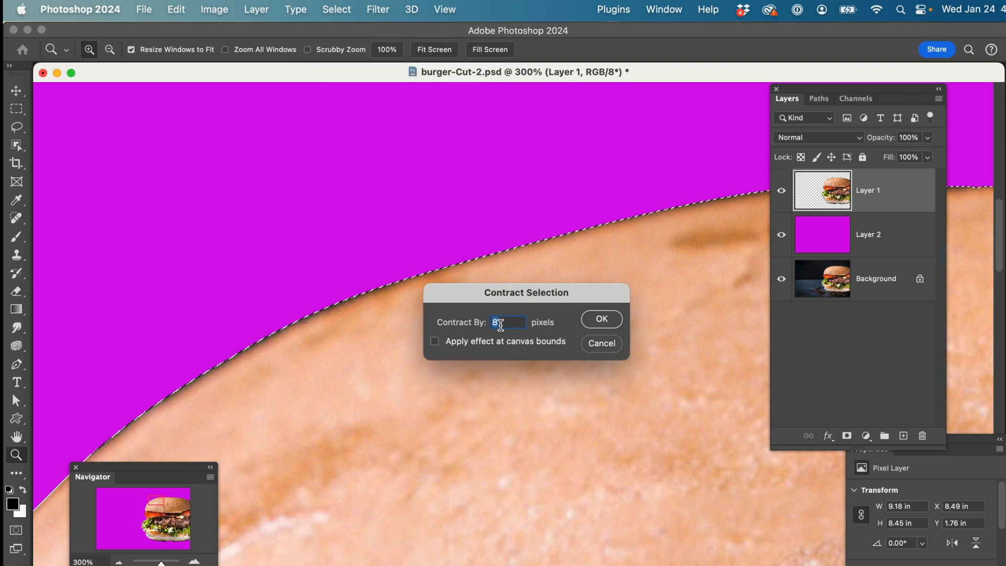
left_click(602, 320)
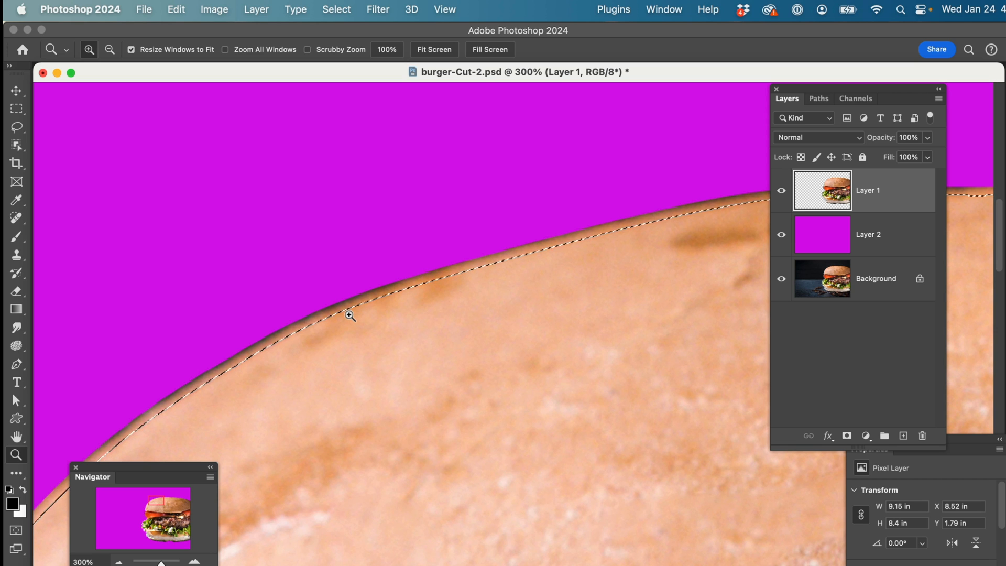
Invert the selection to cover everything outside the contracted burger outline, and inspect its edge around the bun and tomato.
left_click(476, 280, "alt")
left_click(475, 280, "alt")
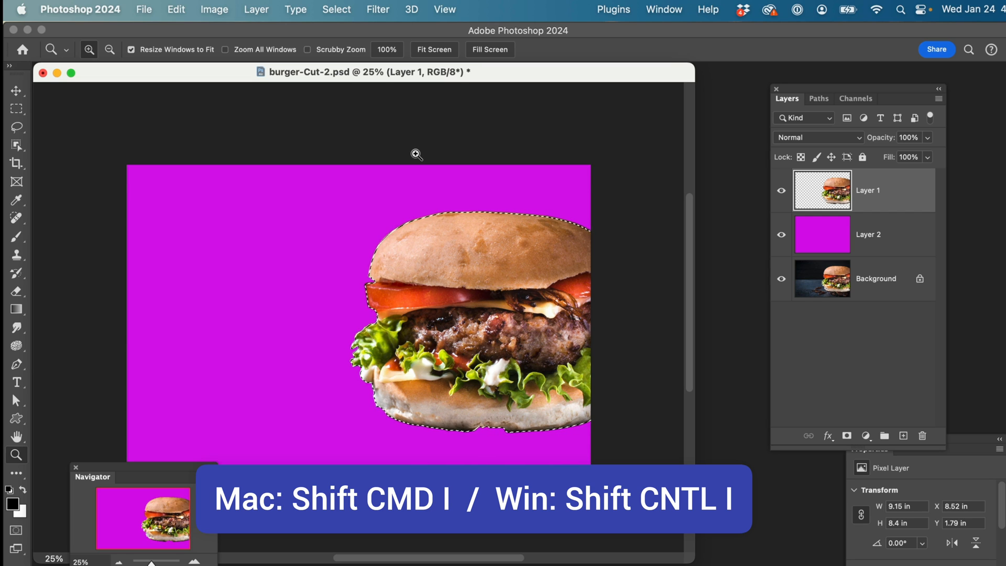
key("shift+super+i")
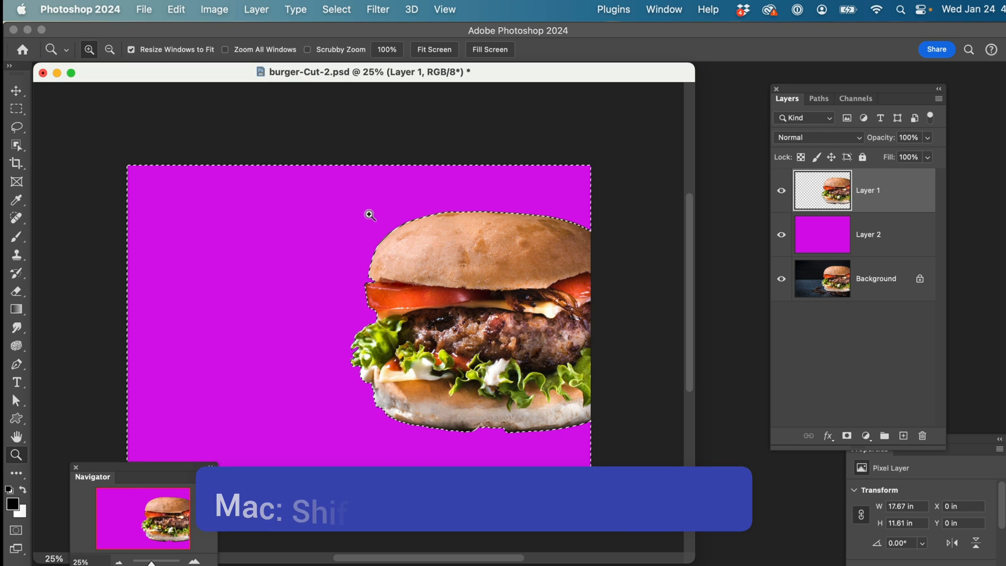
left_click(401, 228)
left_click(447, 235)
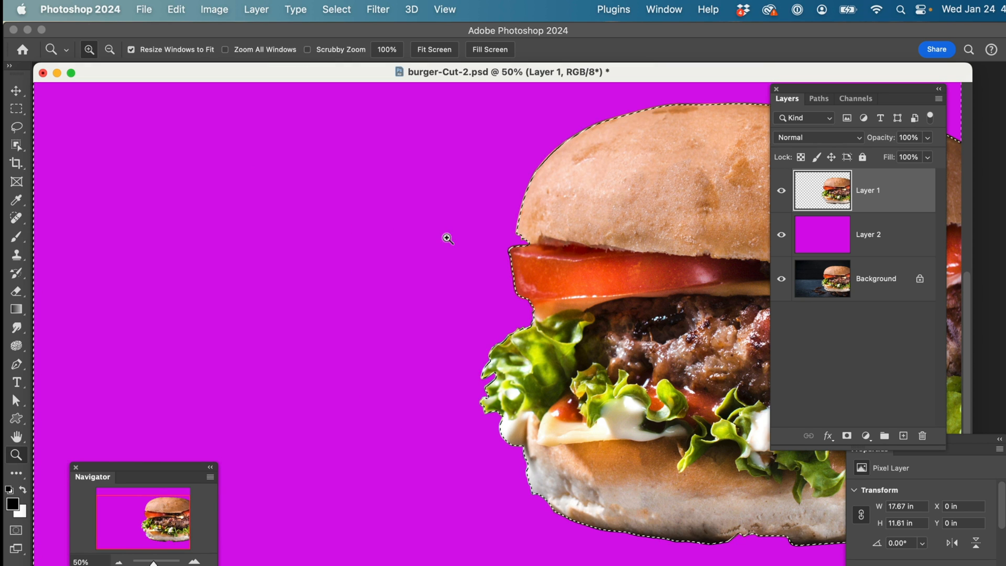
left_click(530, 243)
left_click(542, 212)
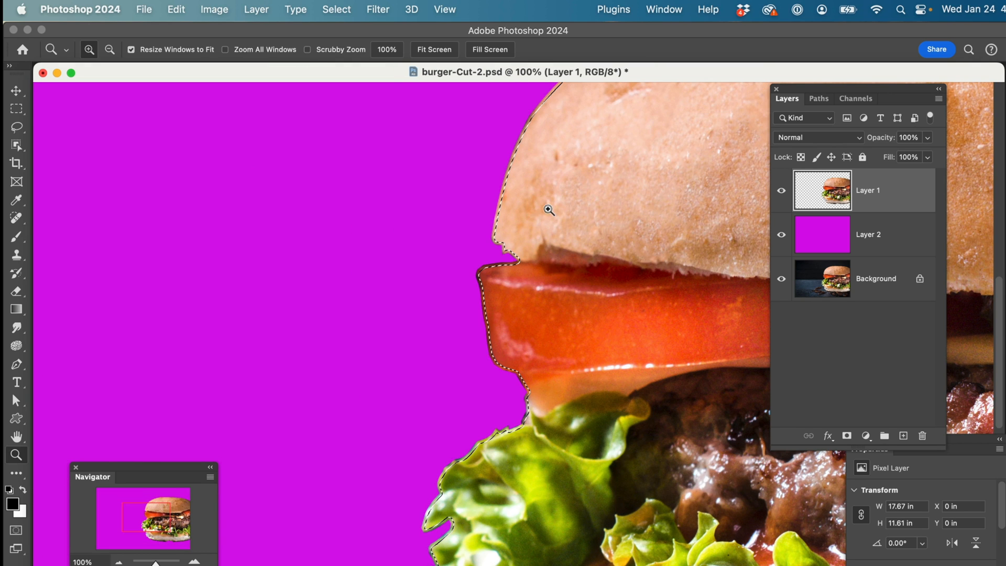
left_click(523, 230)
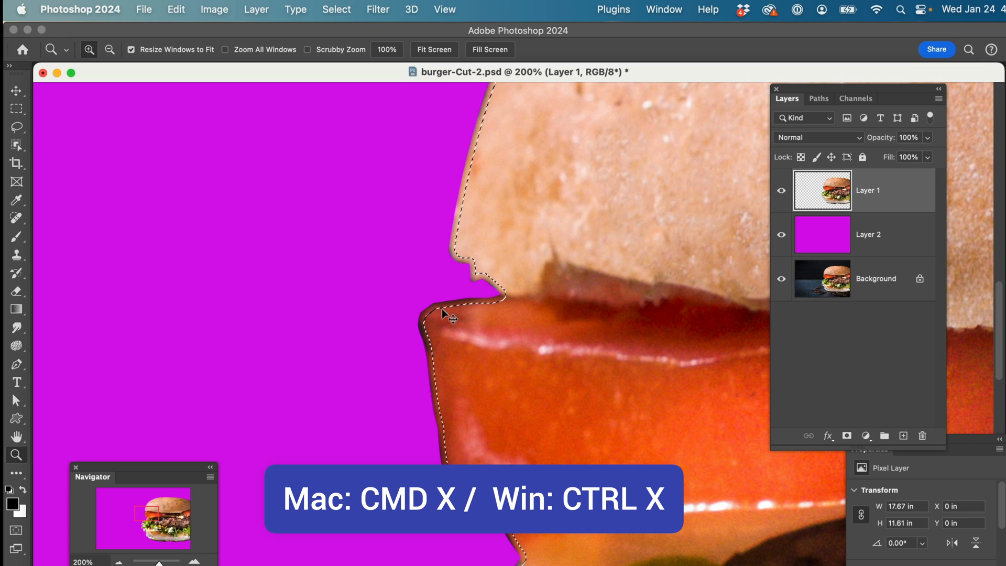
Cut the unfeathered fringe outside the contracted burger outline from Layer 1, and undo that cut.
key("super+x")
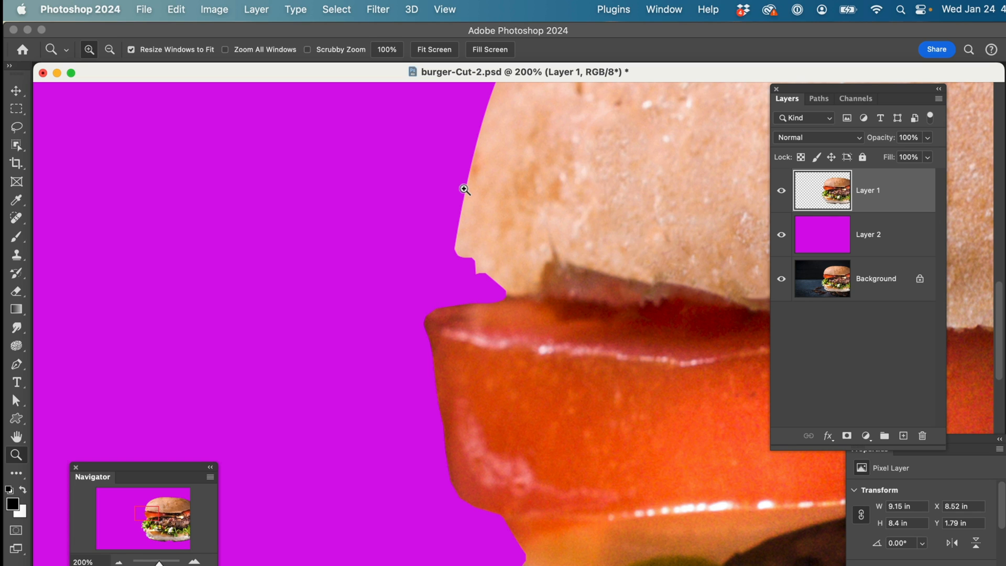
key("super+z")
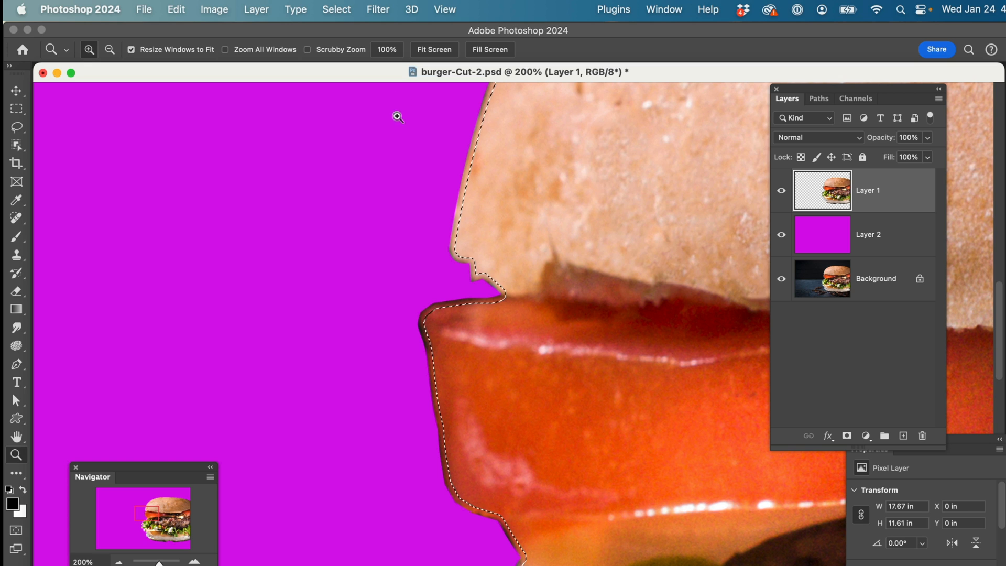
Feather the inverted selection by 4 pixels and cut the dark fringe around the burger from Layer 1.
left_click(336, 10)
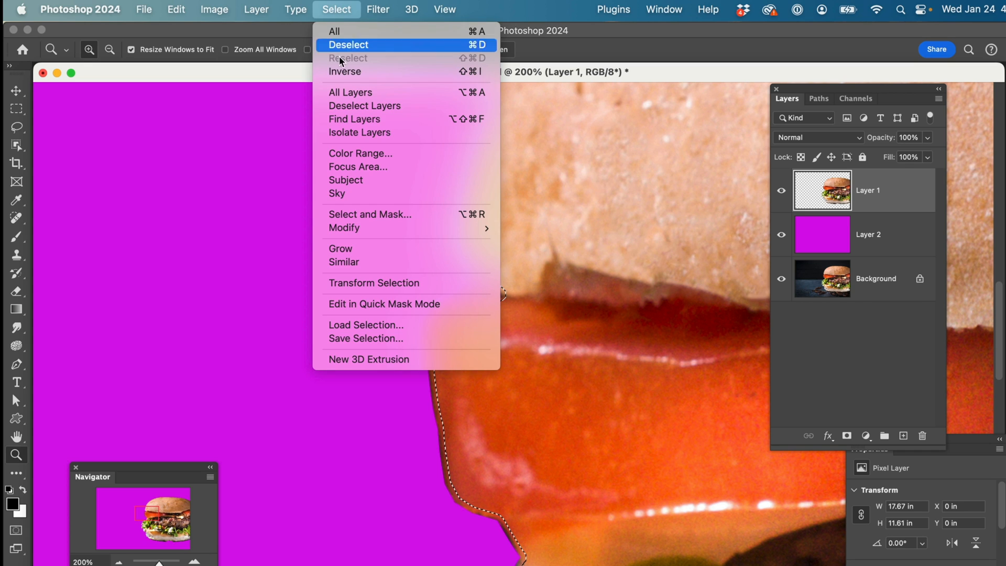
mouse_move(346, 228)
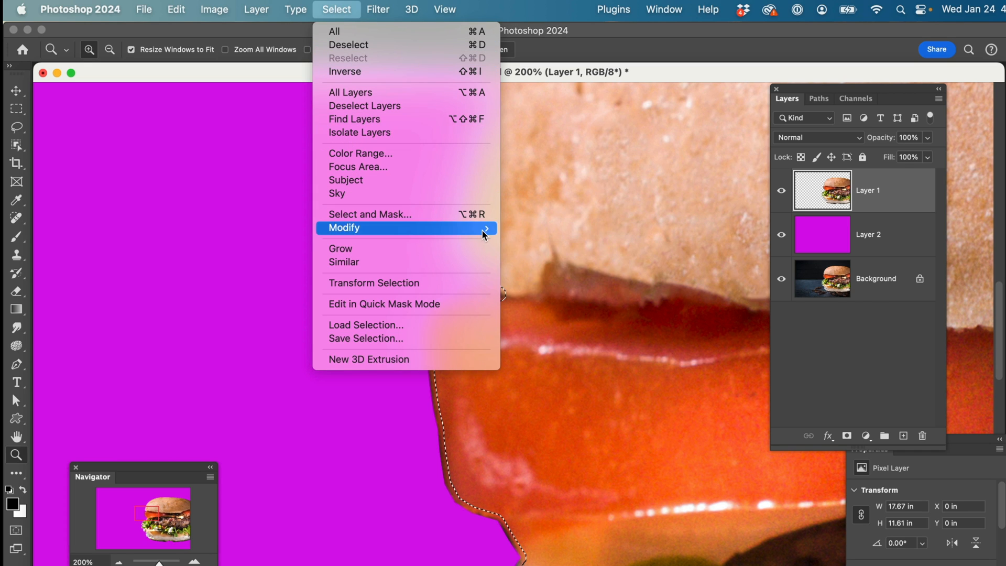
left_click(538, 279)
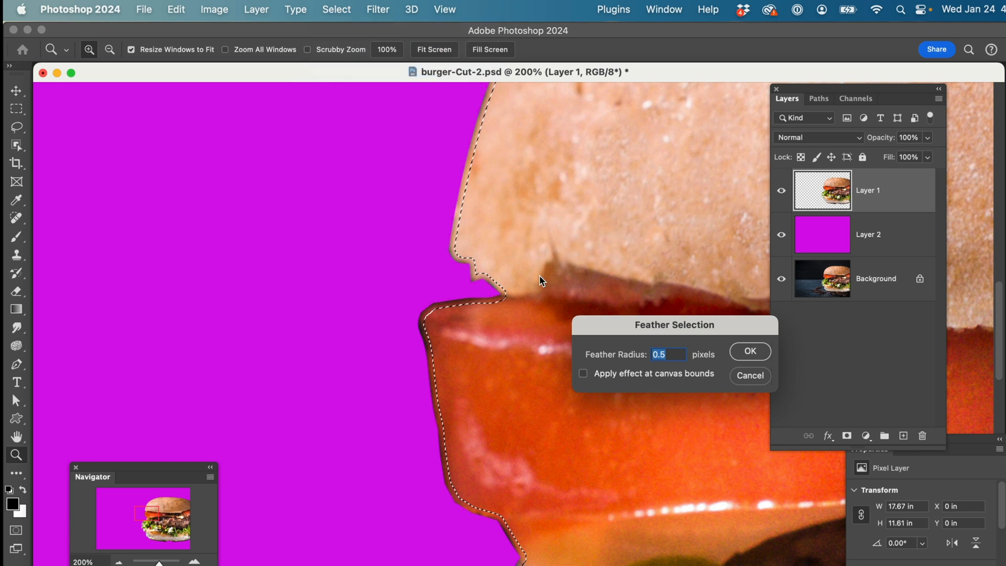
left_click(673, 355)
left_click_drag(673, 355, 625, 362)
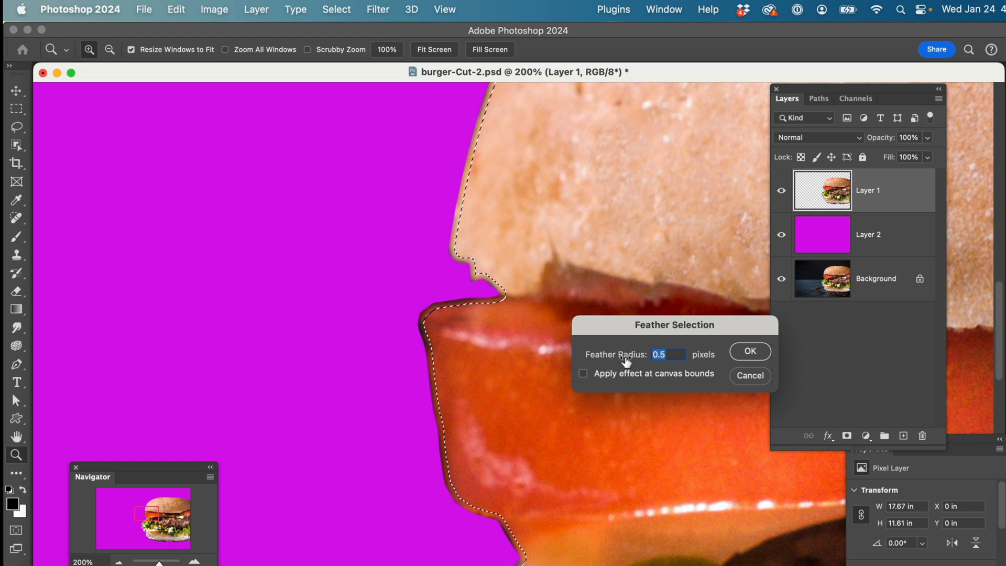
type("4")
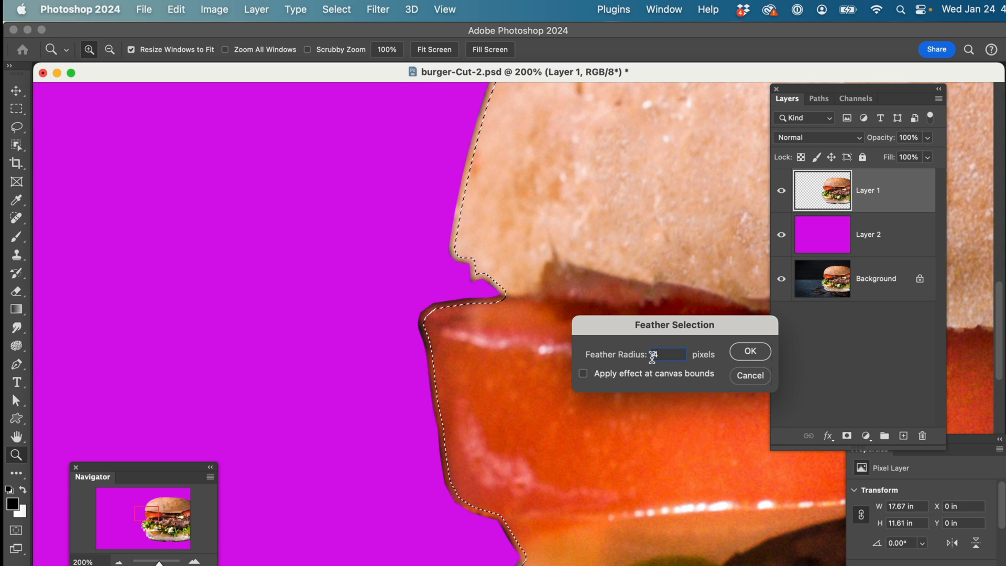
left_click(758, 356)
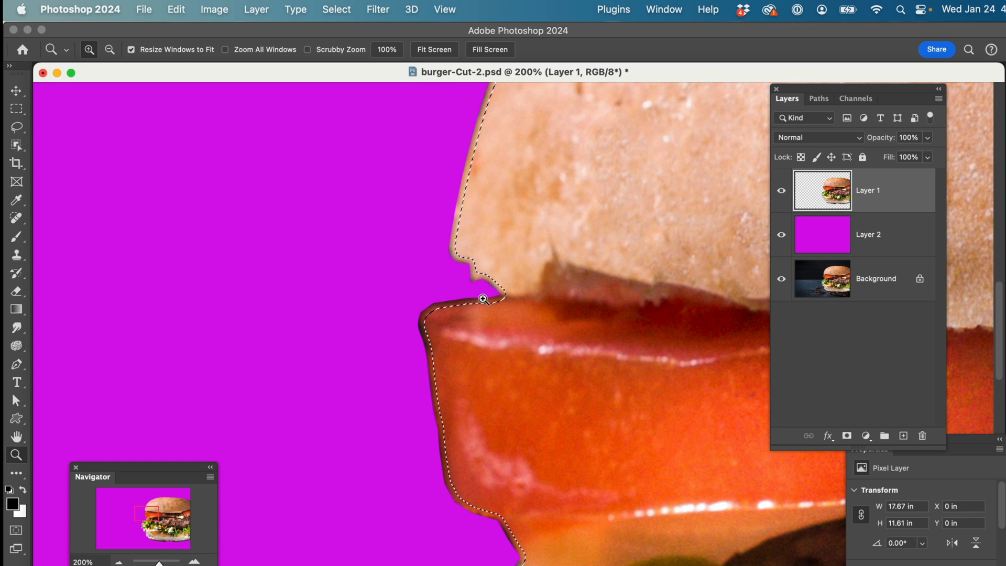
key("super+x")
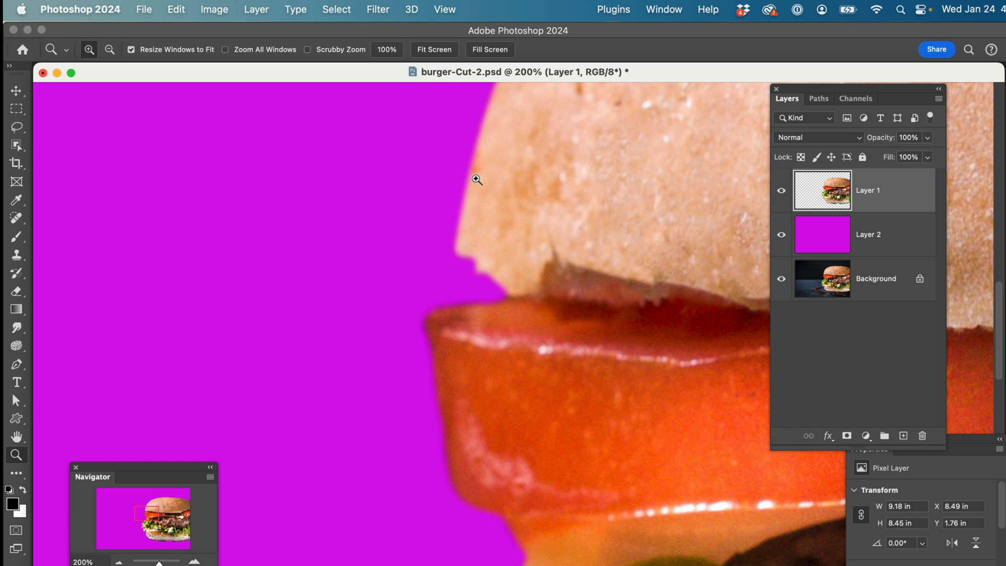
Examine the softened edge around the top bun, and the whole burger cutout against the magenta fill.
scroll(476, 174, "up", 10)
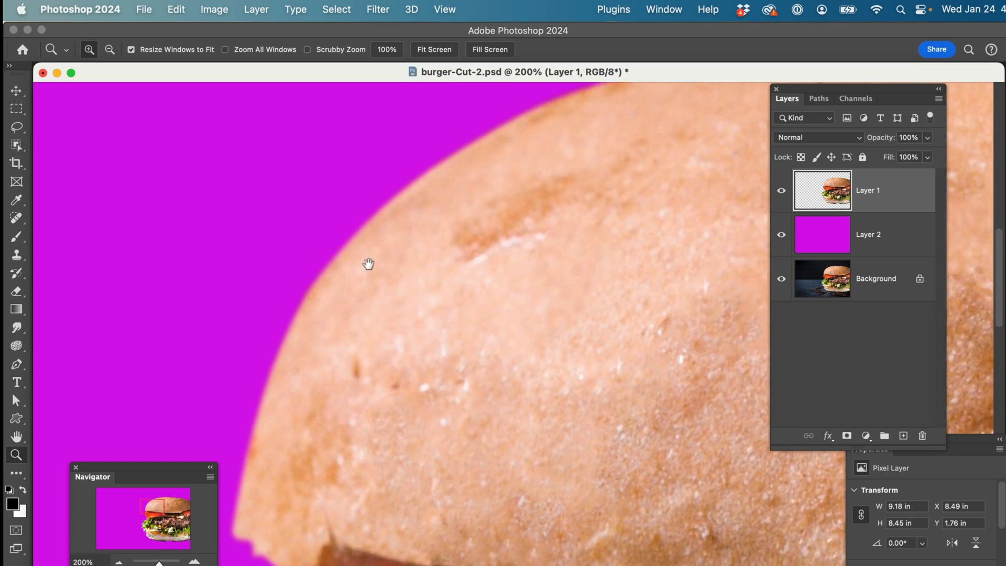
scroll(533, 155, "up", 5)
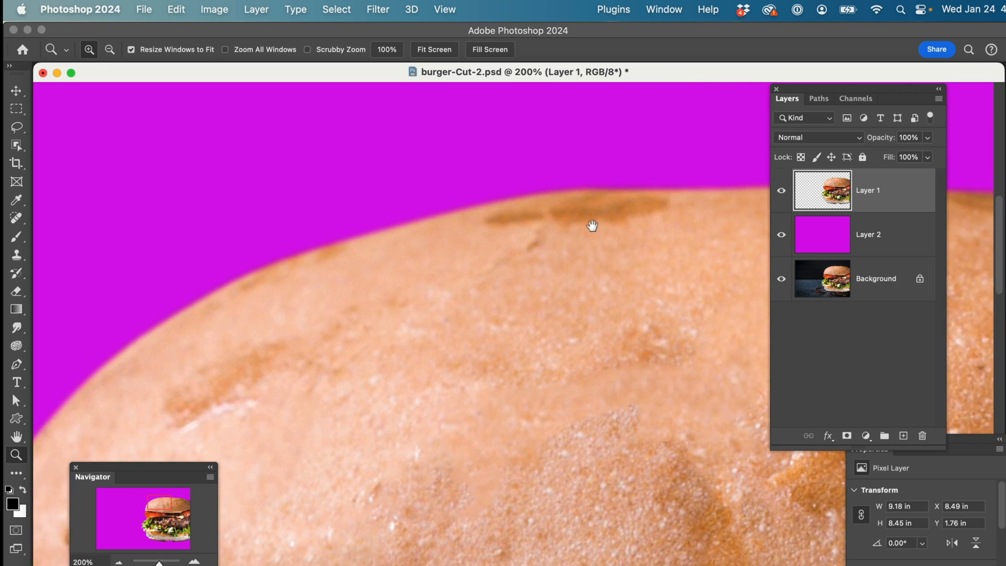
scroll(580, 192, "left", 5)
scroll(580, 191, "down", 3)
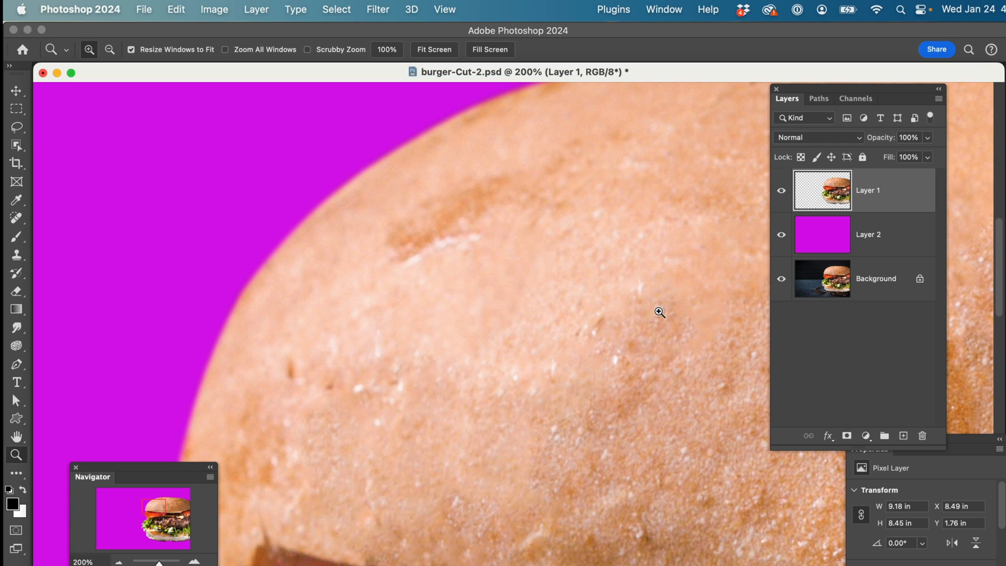
key("alt")
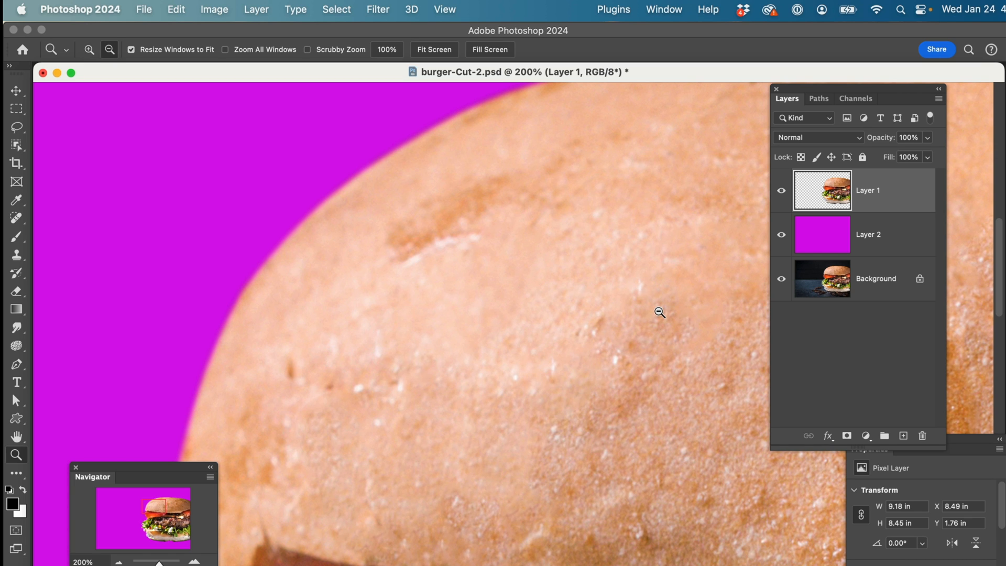
left_click(659, 312, "alt")
left_click(659, 312, "alt")
left_click(659, 312, "alt")
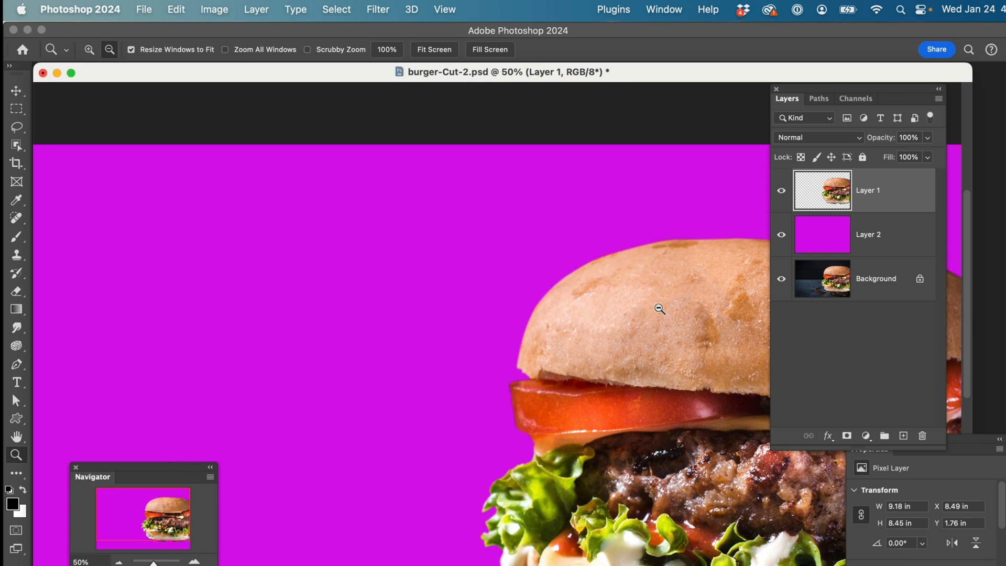
left_click(659, 312, "alt")
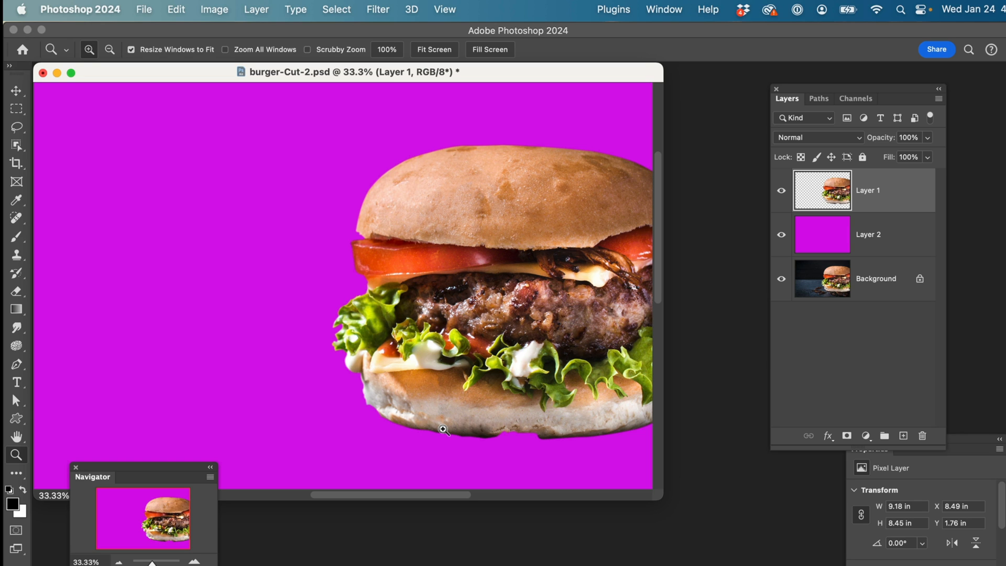
Load Layer 1's outline as a selection and clone light bun texture over the dark patch at the middle of the bottom bun's lower edge.
left_click_drag(371, 352, 270, 400)
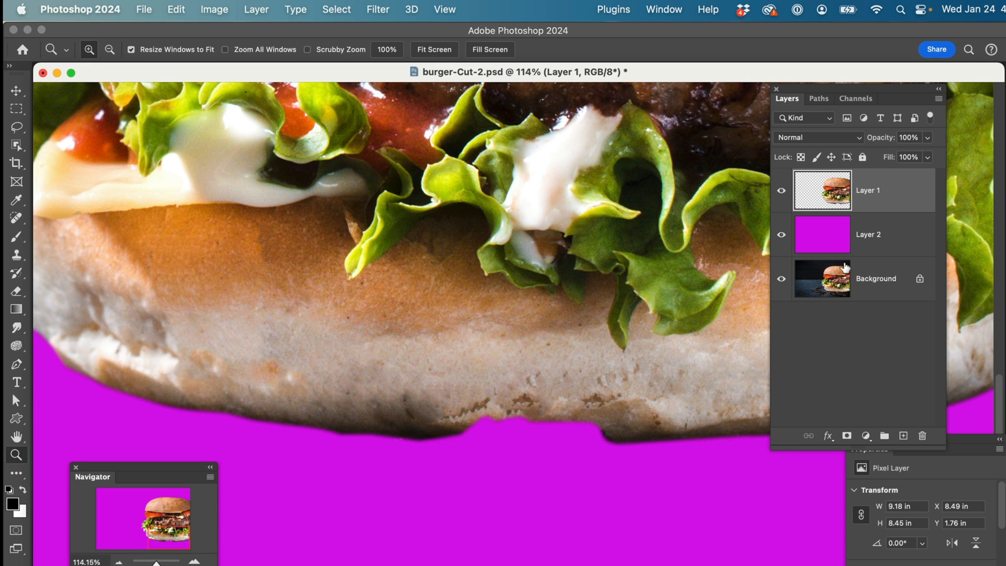
left_click(839, 193, "super")
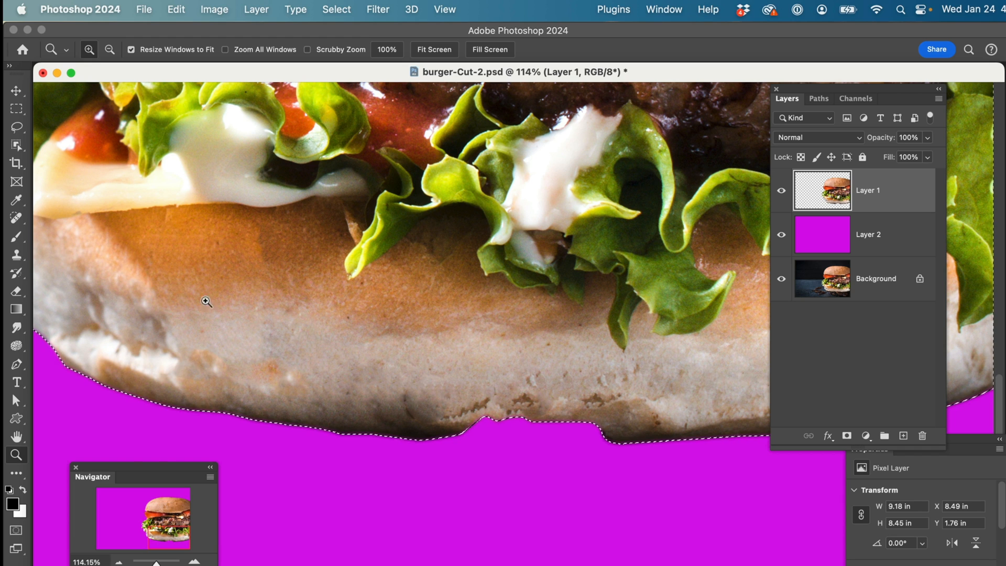
left_click(17, 260)
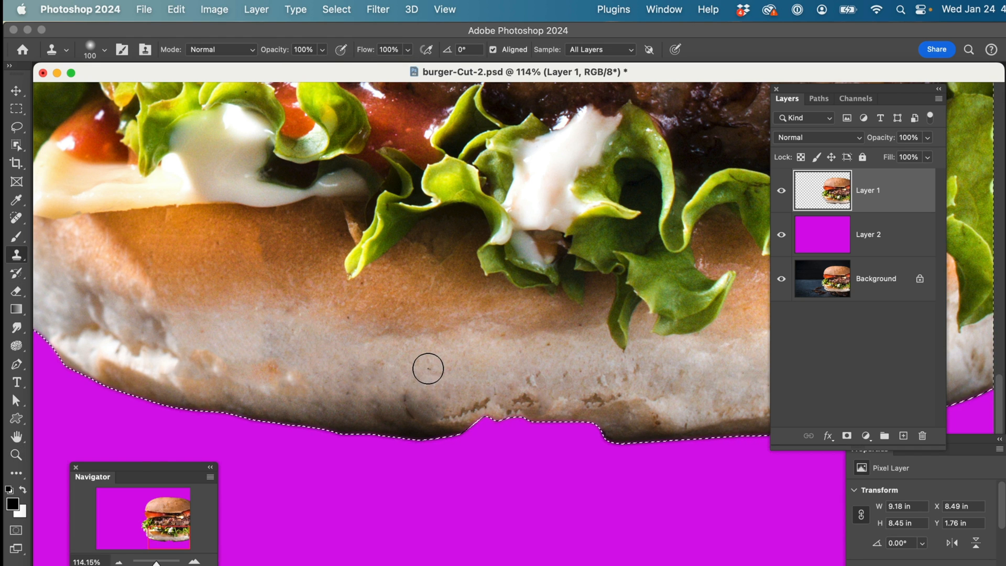
left_click(429, 369, "alt")
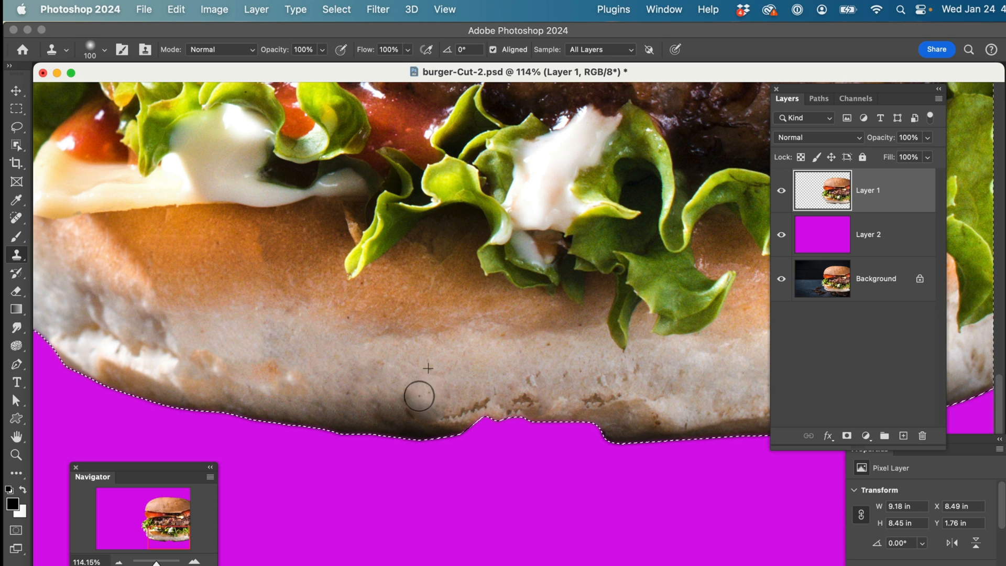
left_click_drag(419, 396, 427, 403)
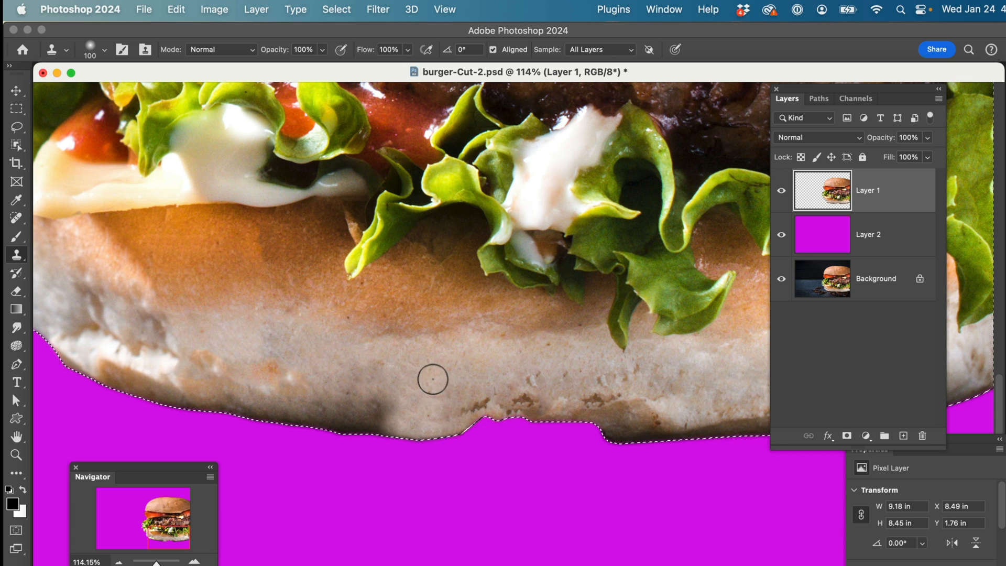
Enlarge the Clone Stamp brush to 175 pixels and clone light bun texture over the remaining dark shading along the bottom bun's lower edge.
key("bracketright")
key("bracketright")
key("bracketright")
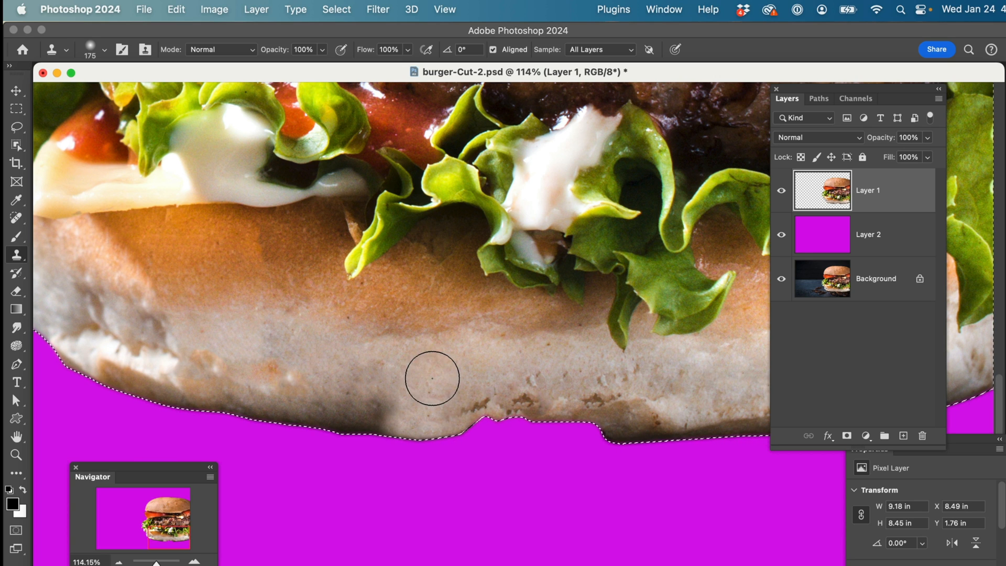
left_click_drag(378, 384, 395, 416)
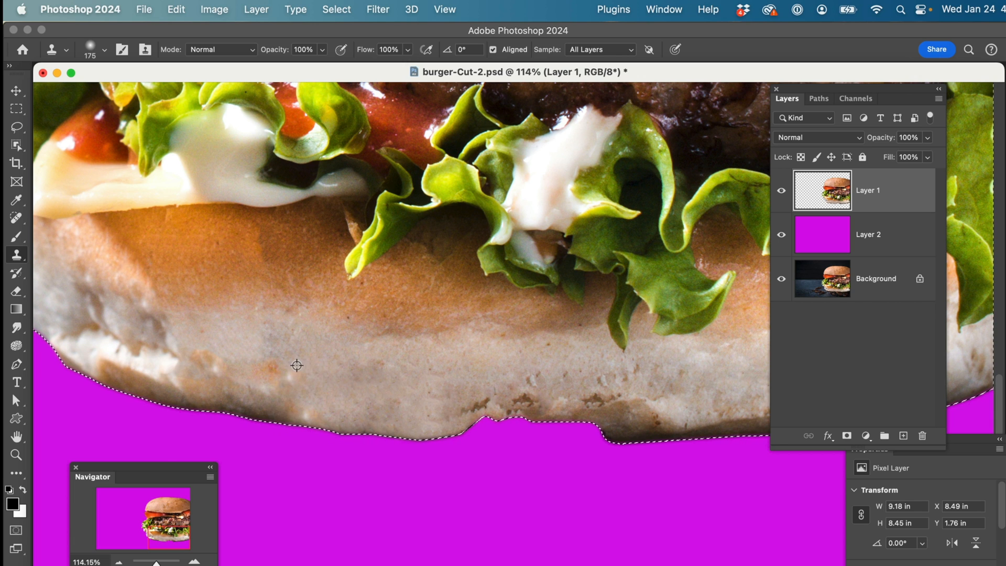
left_click_drag(291, 403, 139, 373)
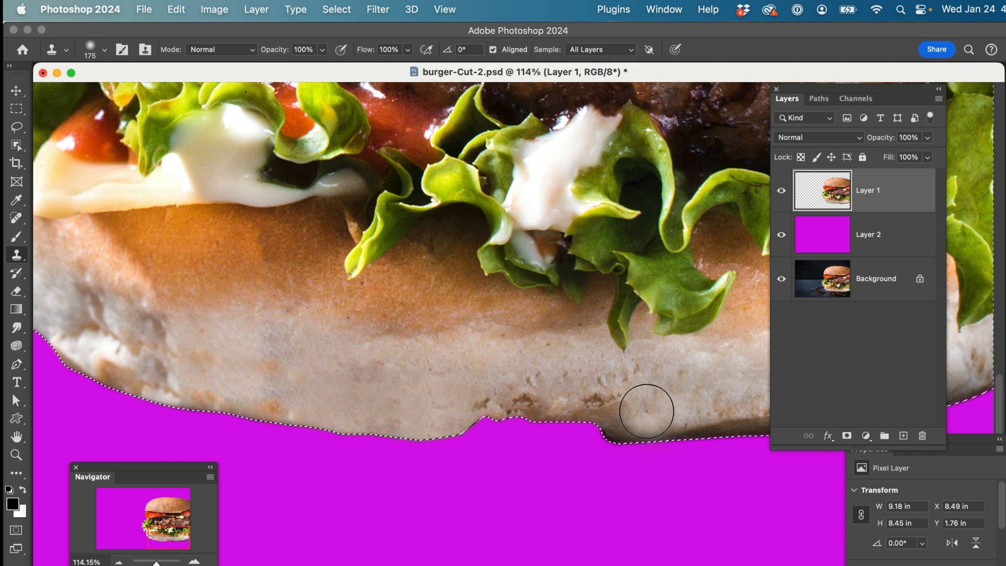
left_click(656, 393, "alt")
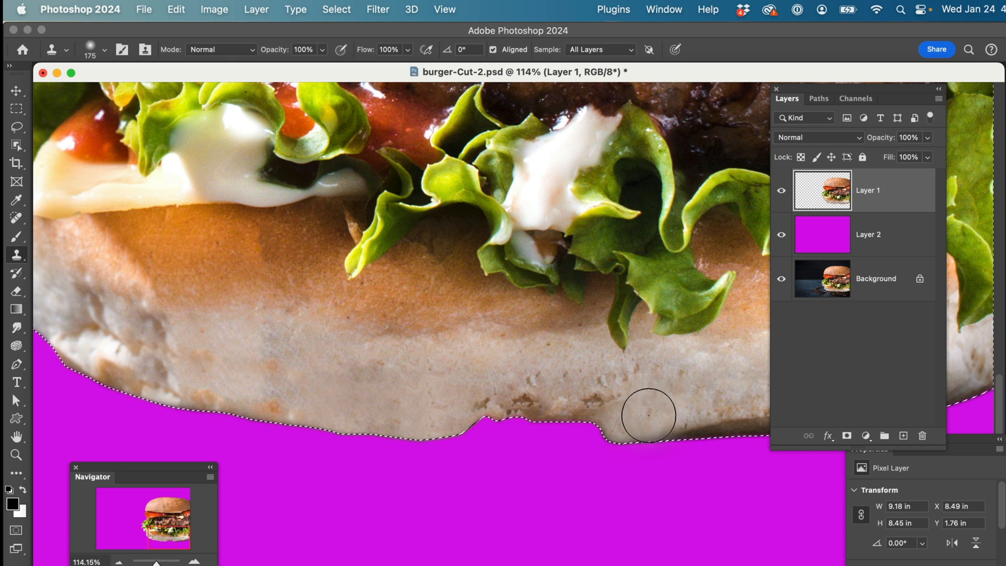
left_click_drag(646, 417, 713, 425)
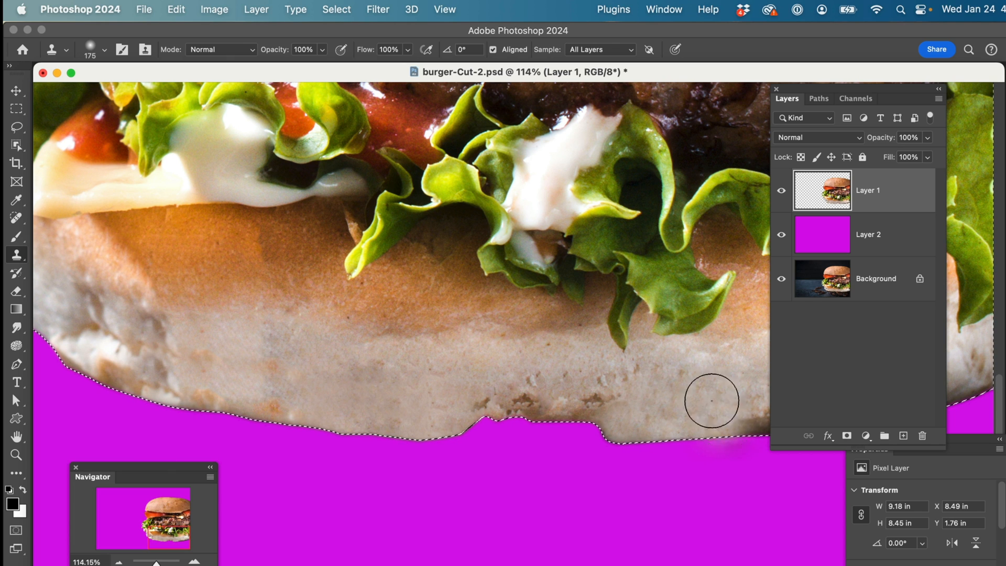
Inspect the whole retouched burger cutout and deselect its outline.
key("z")
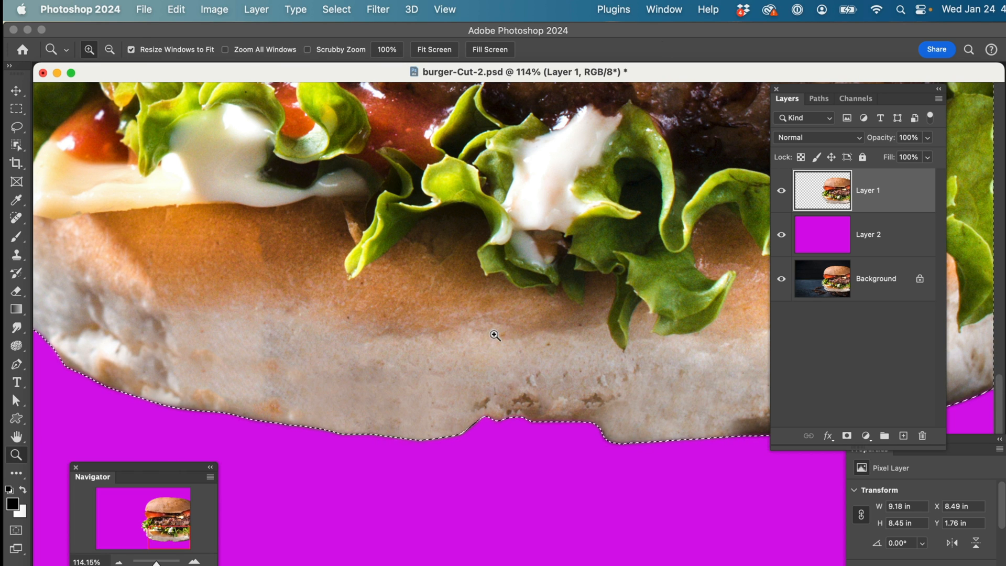
left_click(494, 333, "alt")
left_click(495, 334, "alt")
left_click(494, 334, "alt")
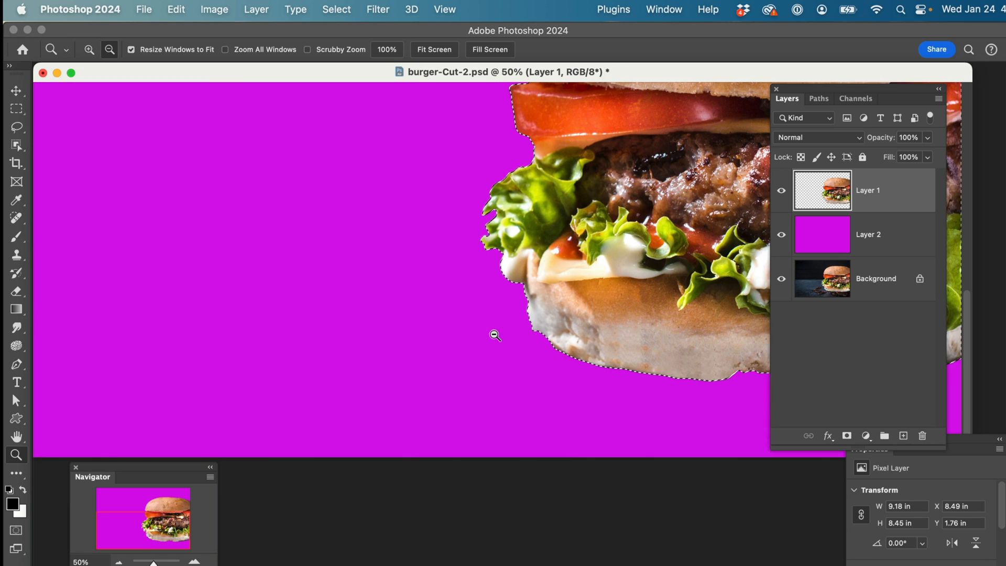
left_click(494, 335, "alt")
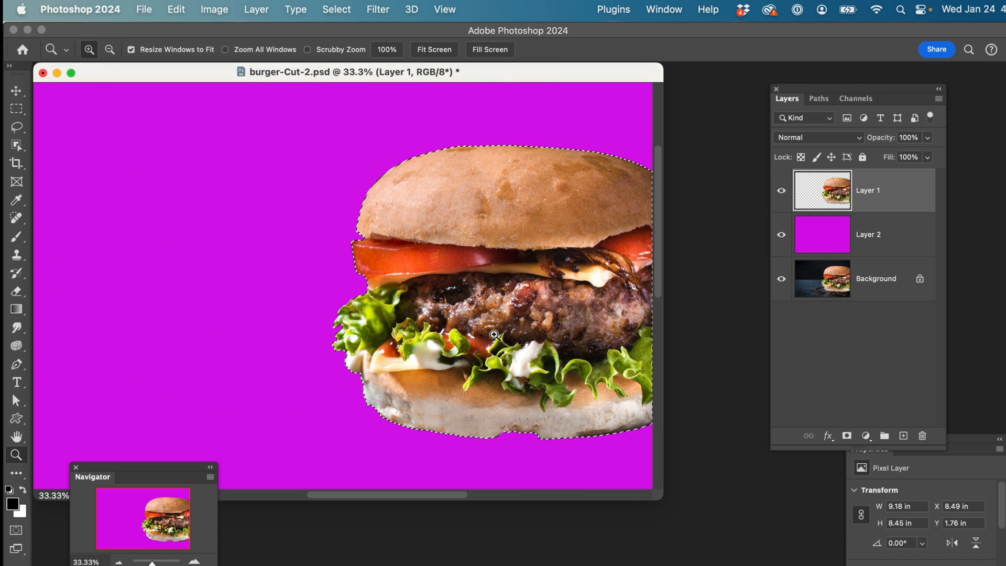
key("super+d")
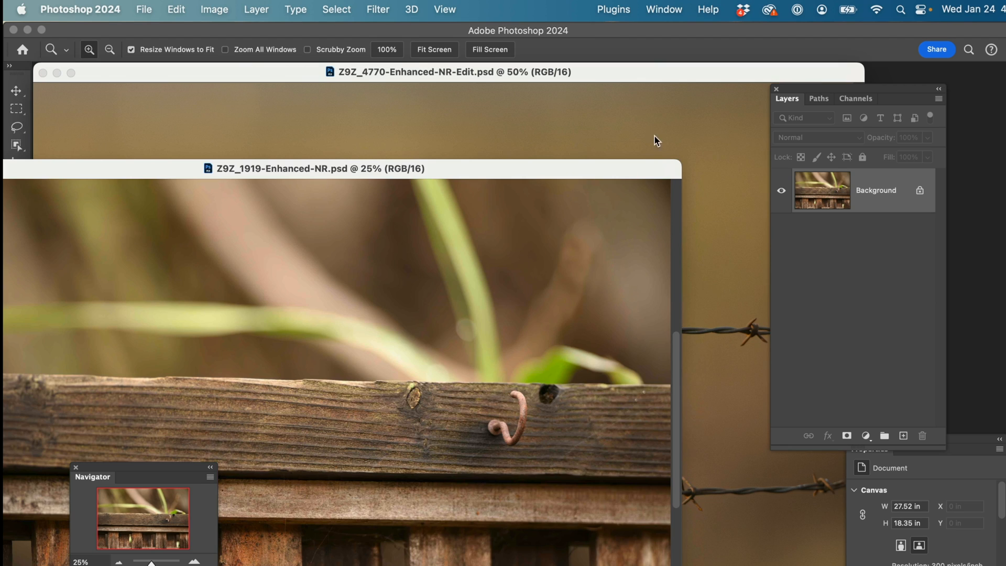
Bring the bluebird photo Z9Z_4770-Enhanced-NR-Edit.psd to the front and begin a Pen tool path on the bird's back.
left_click_drag(392, 173, 451, 137)
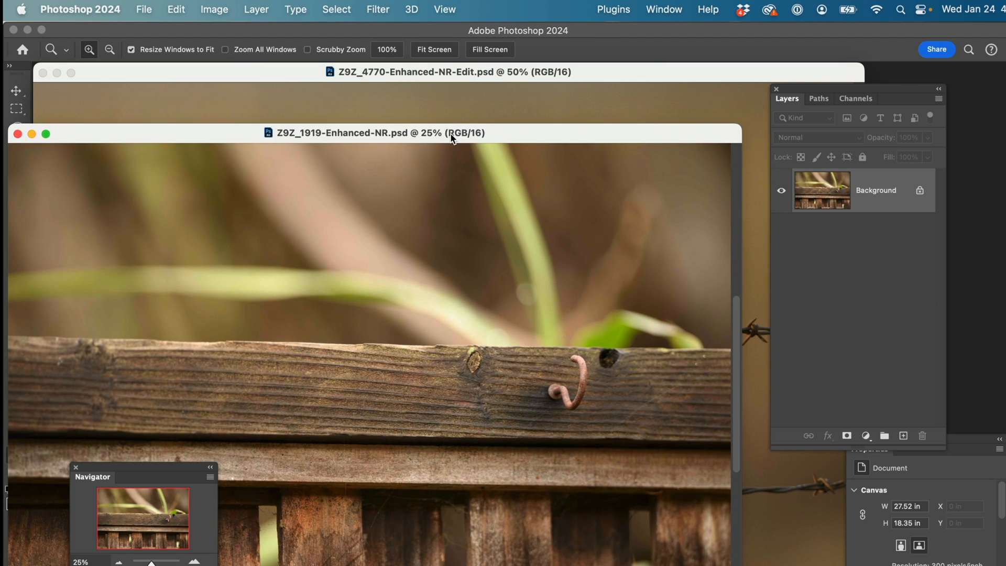
left_click(507, 73)
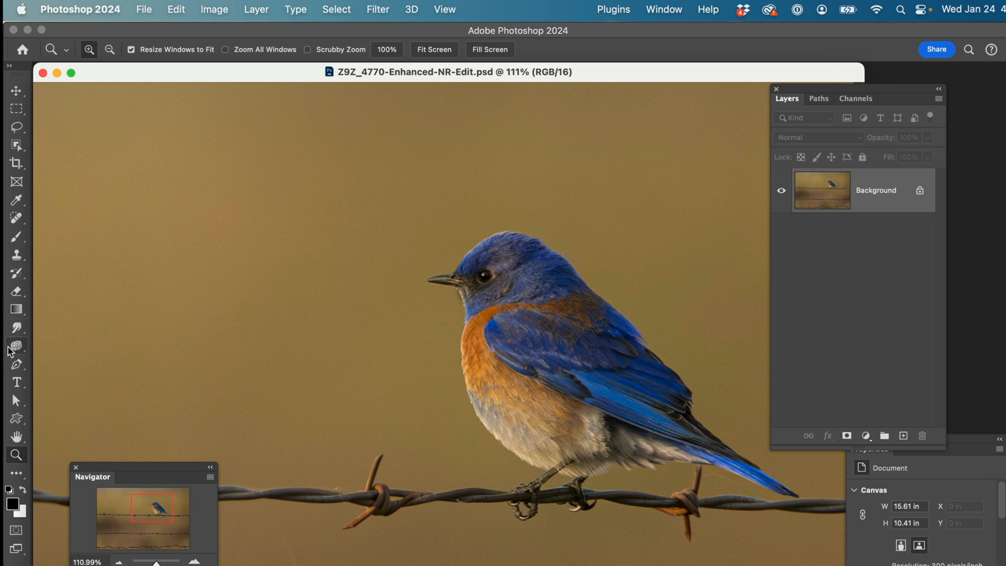
left_click(15, 365)
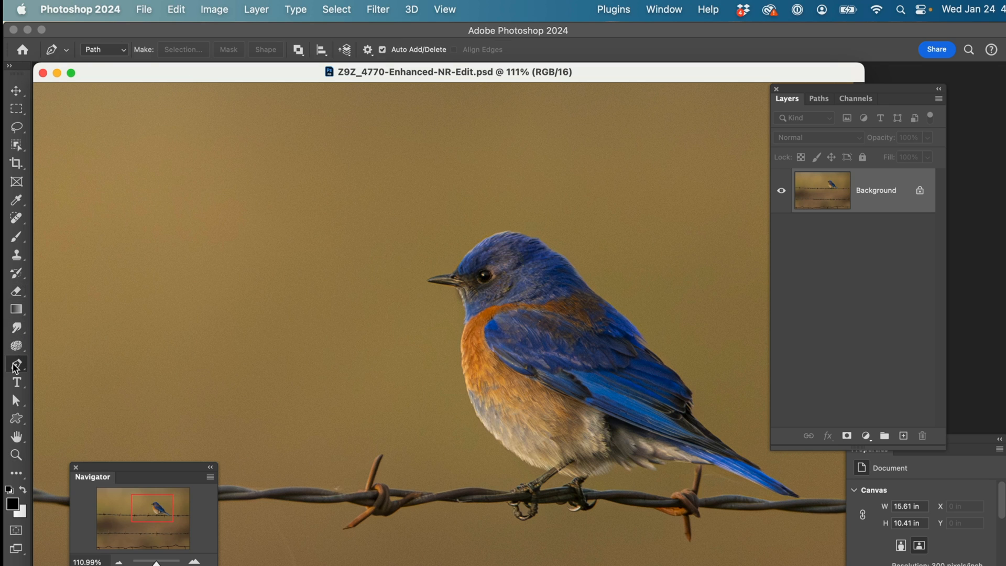
left_click(587, 283)
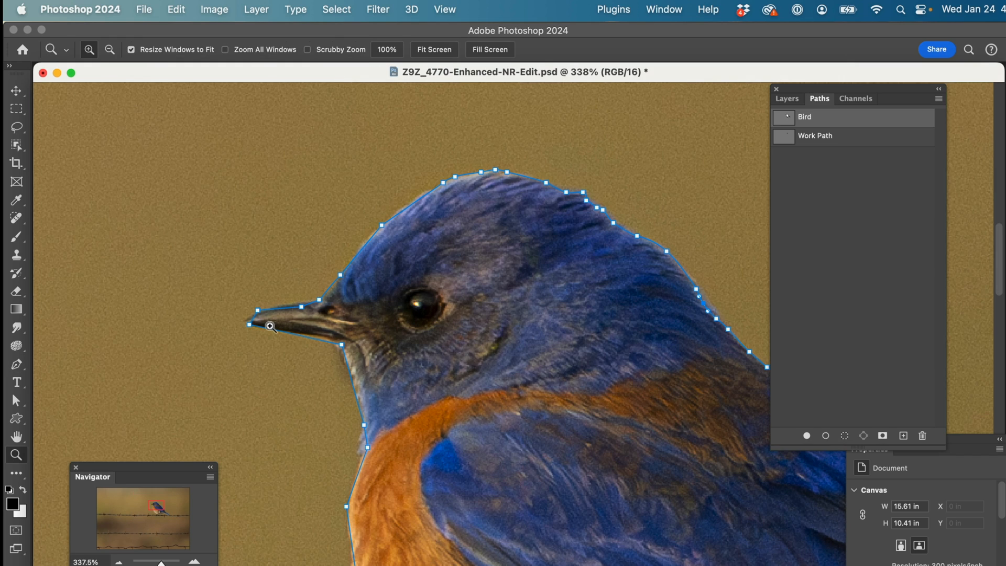
Add an anchor point at the tip of the bluebird's beak on the Bird path.
key("a")
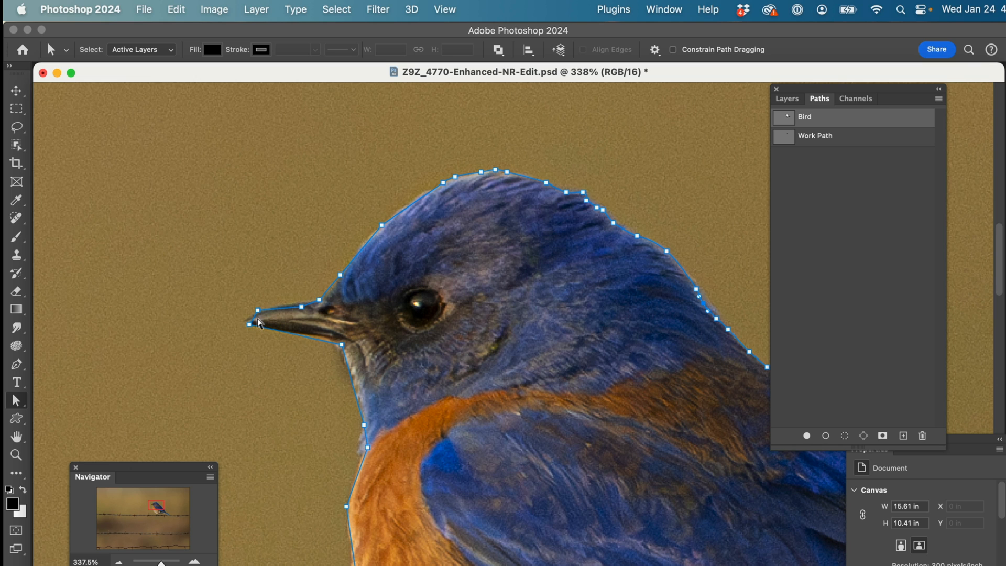
right_click(258, 322)
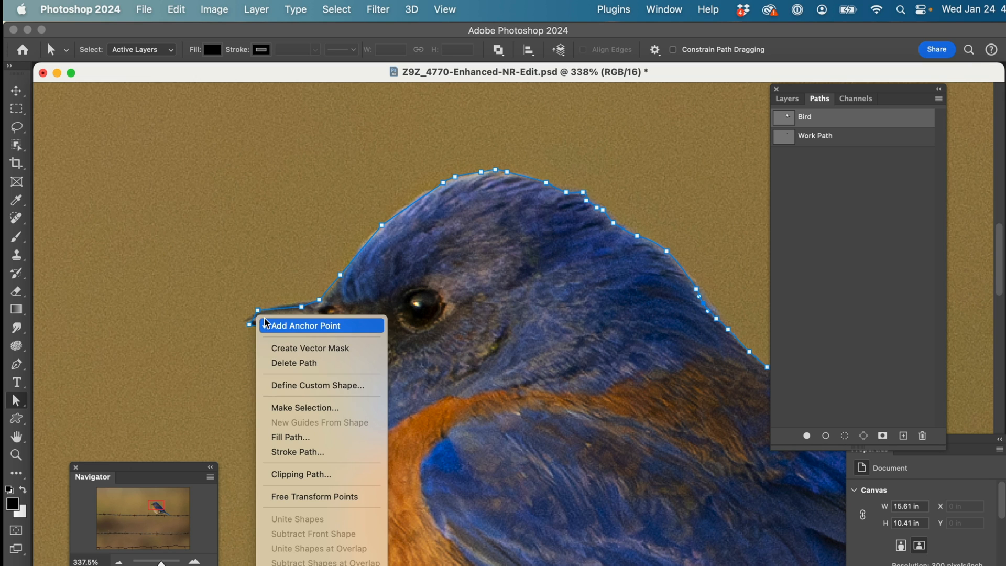
left_click(293, 325)
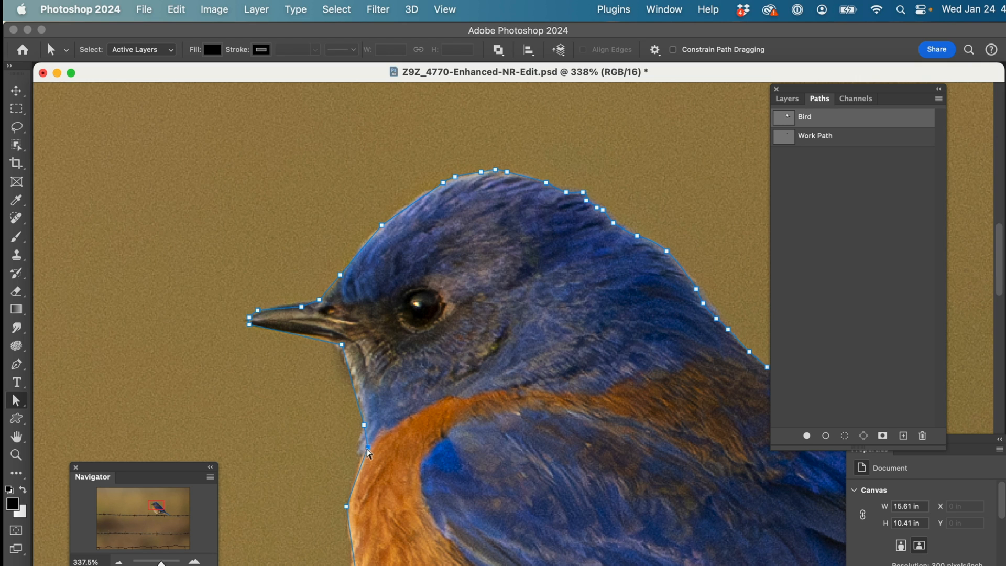
Nudge the anchor on the bird's breast below the throat and add an anchor point along the throat, fitting the path to the feathers.
left_click_drag(367, 448, 365, 450)
right_click(361, 411)
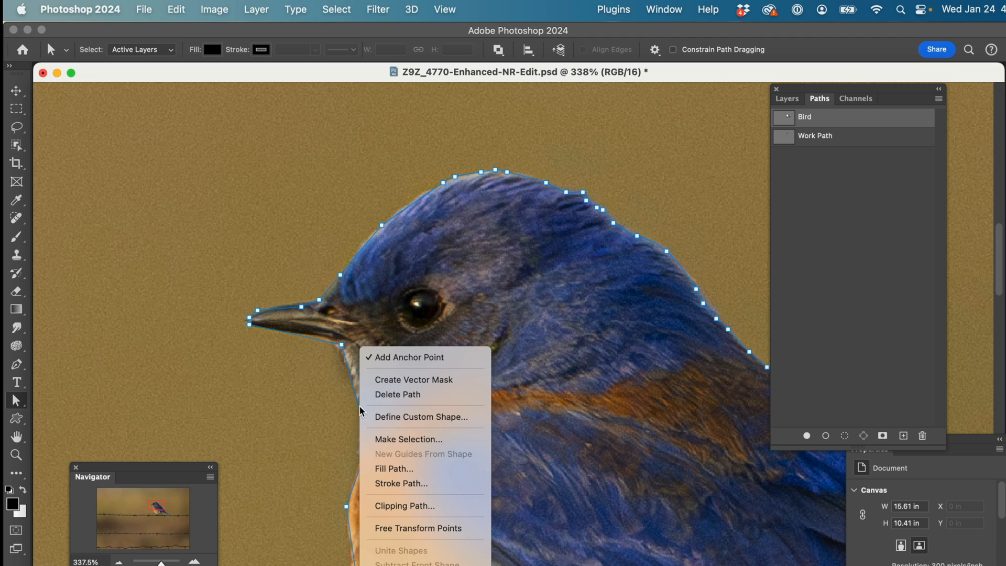
left_click(388, 358)
left_click_drag(360, 405, 362, 403)
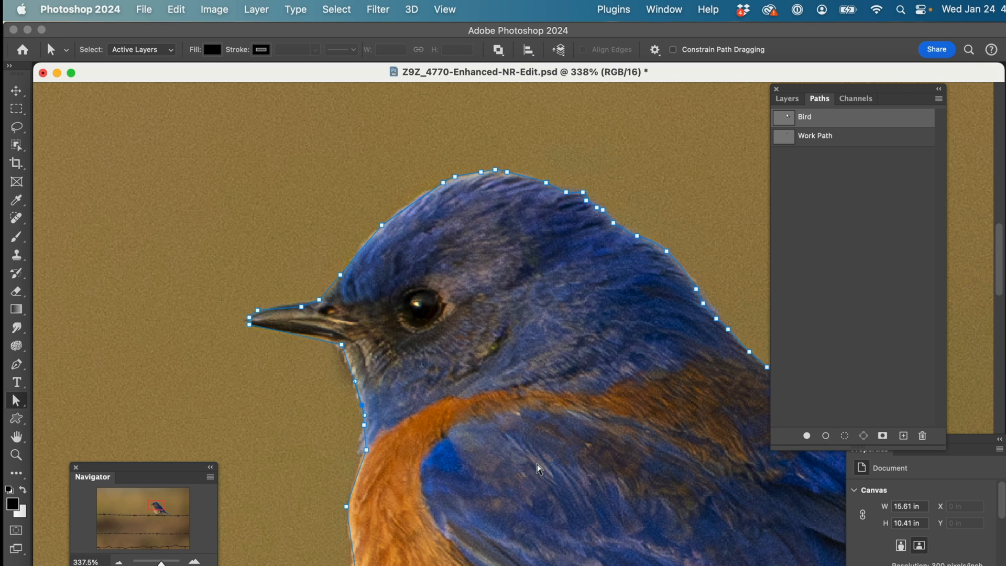
Convert the whole Bird path into a selection on the Background layer.
key("z")
left_click(537, 466, "alt")
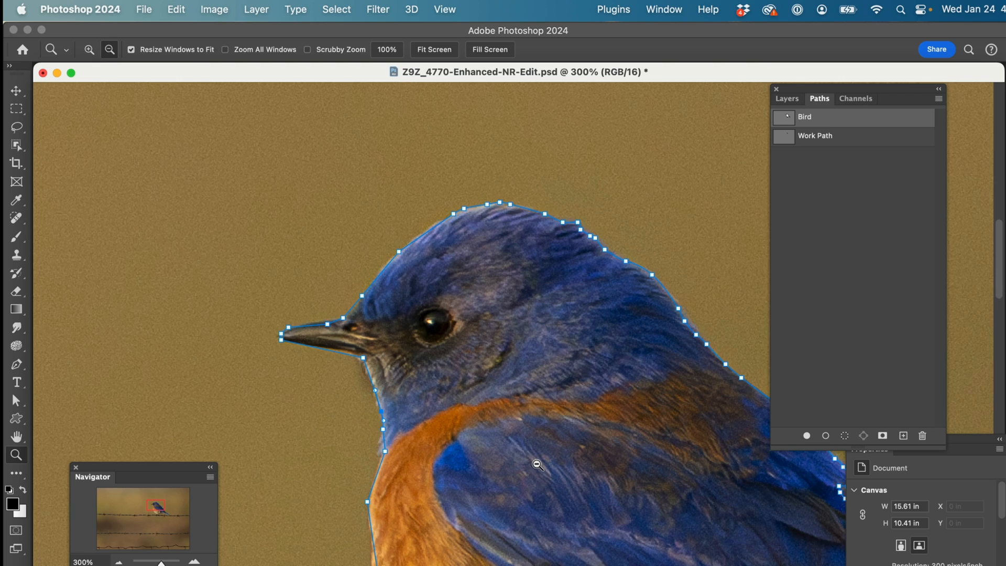
left_click(537, 466, "alt")
left_click(537, 465, "alt")
left_click_drag(631, 504, 525, 314)
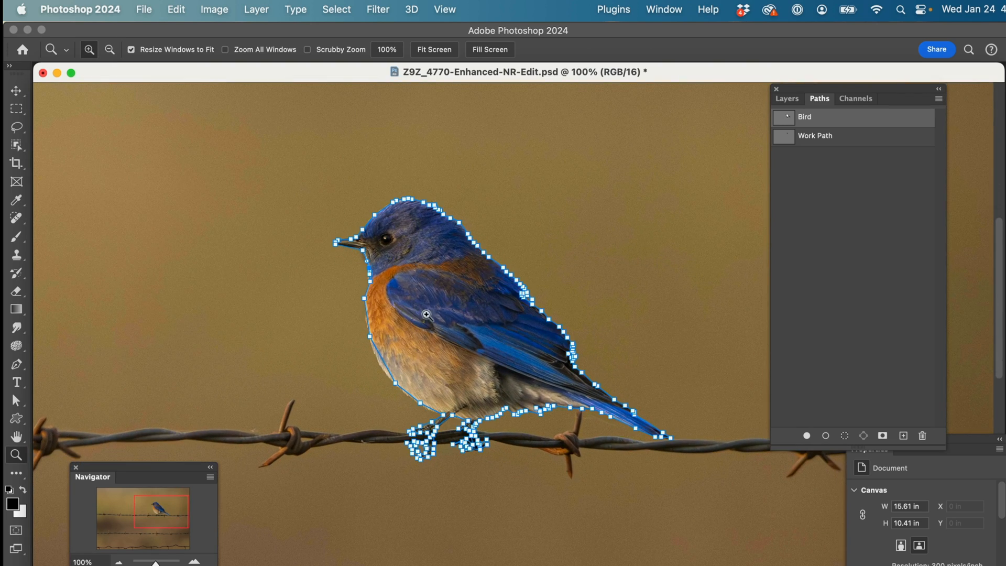
left_click(786, 99)
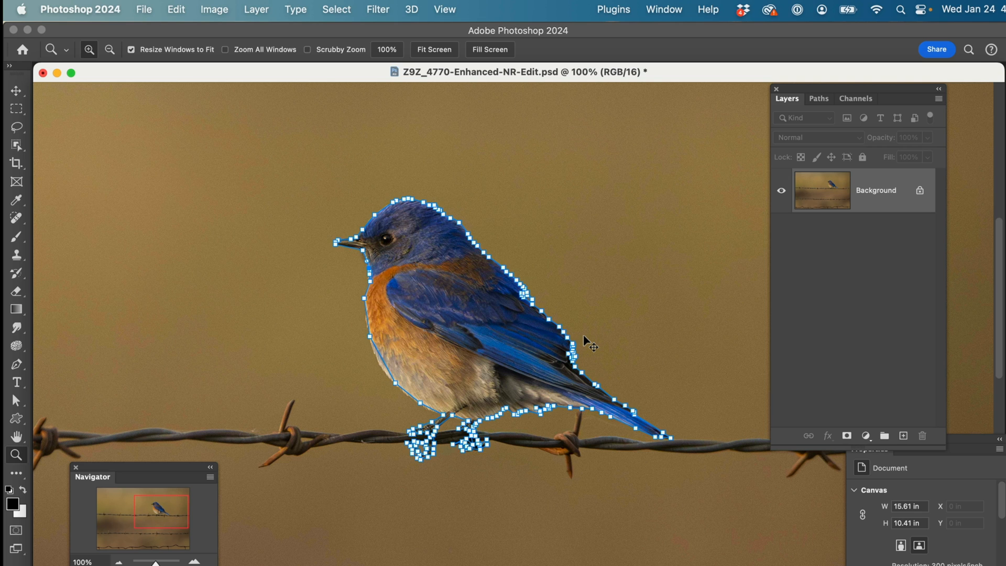
key("super+Return")
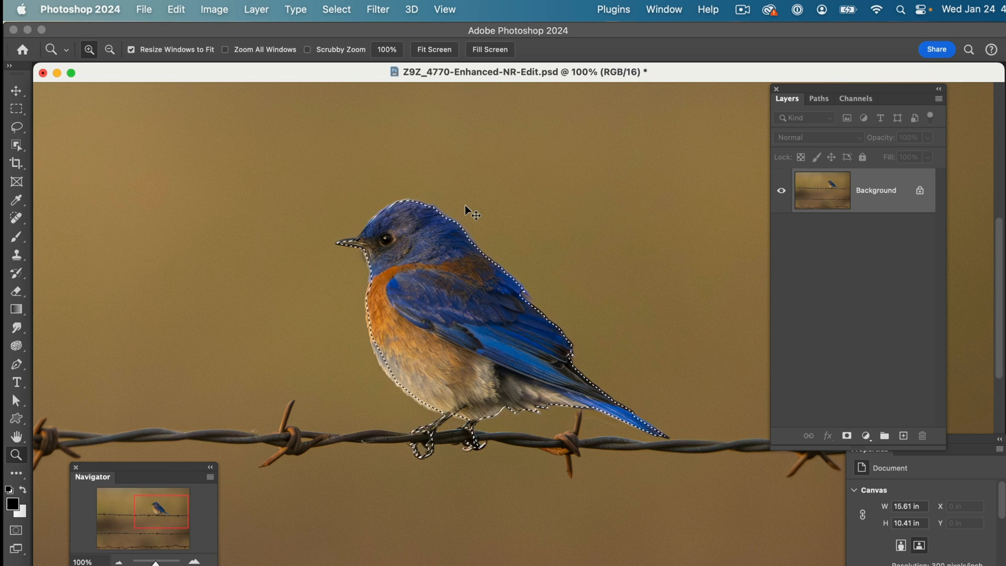
Contract the bird selection by 4 pixels.
left_click(336, 10)
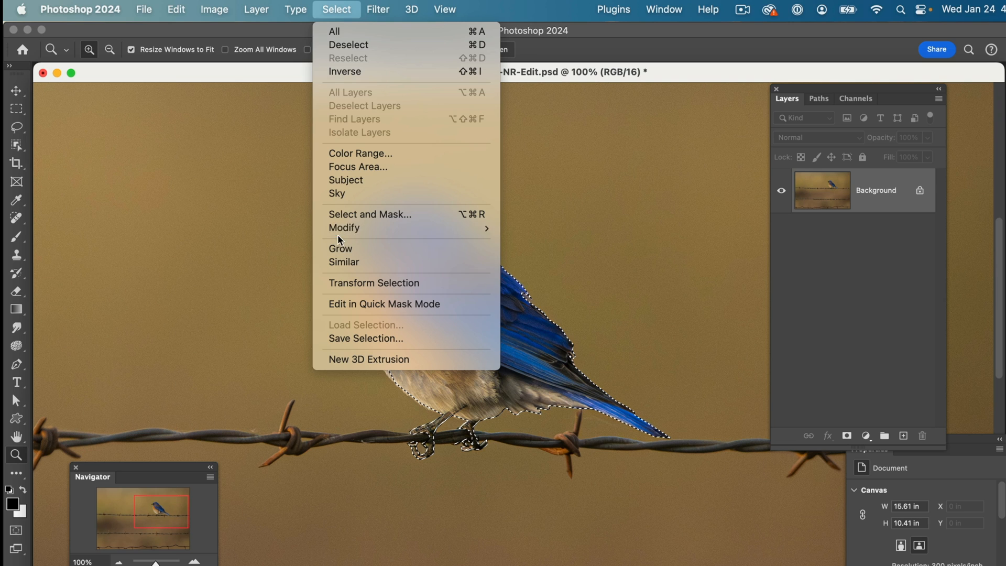
mouse_move(487, 228)
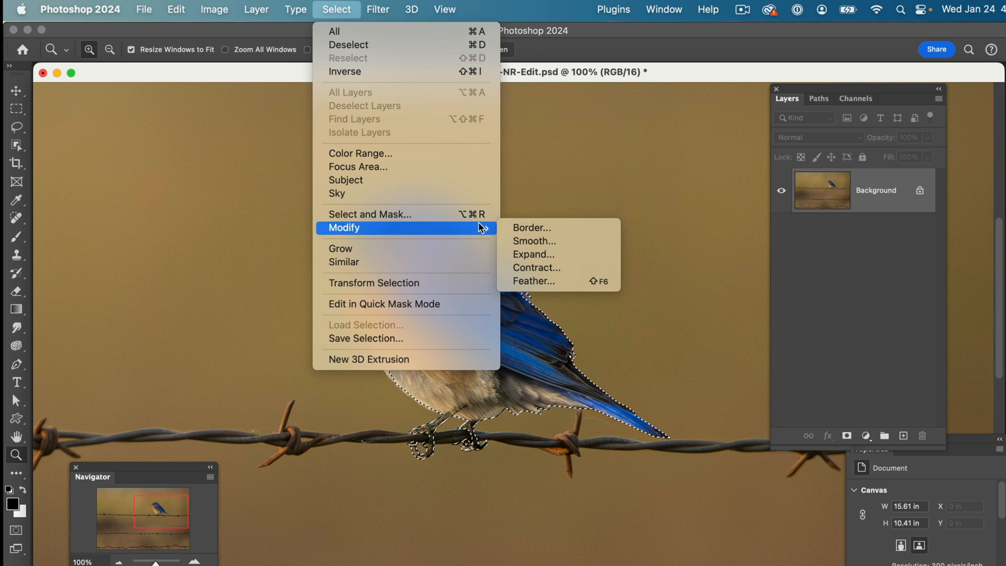
left_click(532, 268)
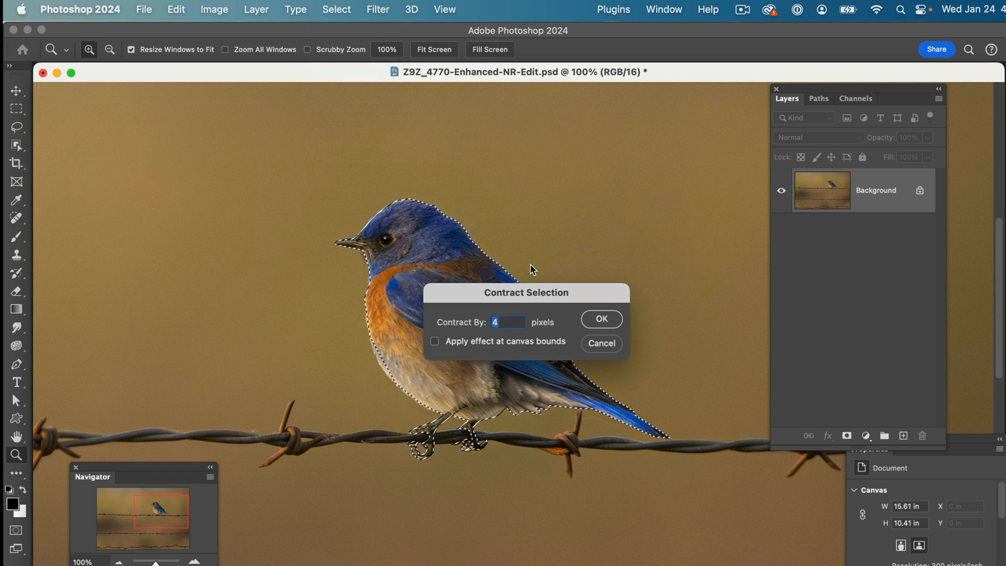
left_click(598, 320)
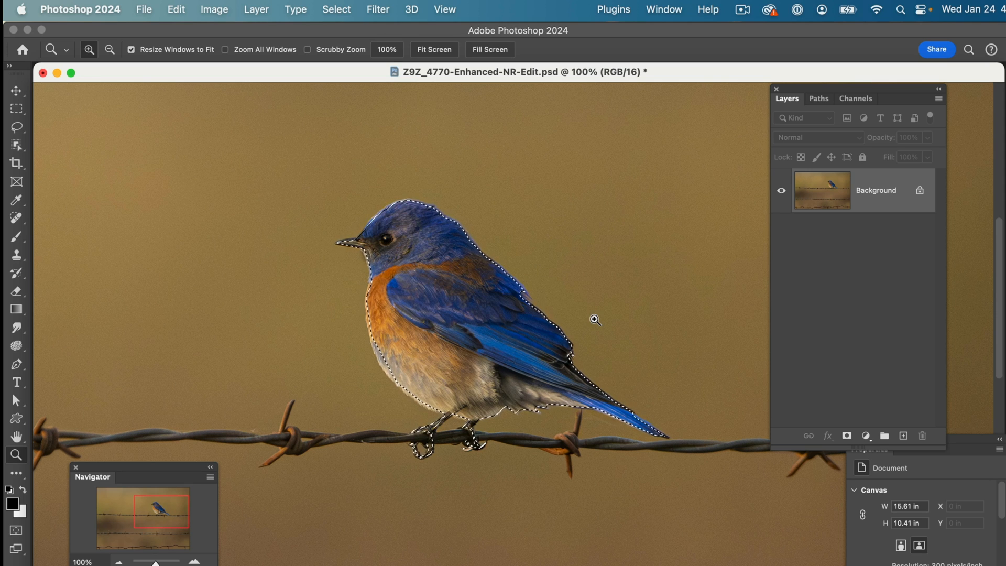
Feather the bird selection with a radius of 1 pixel.
left_click(337, 9)
mouse_move(463, 228)
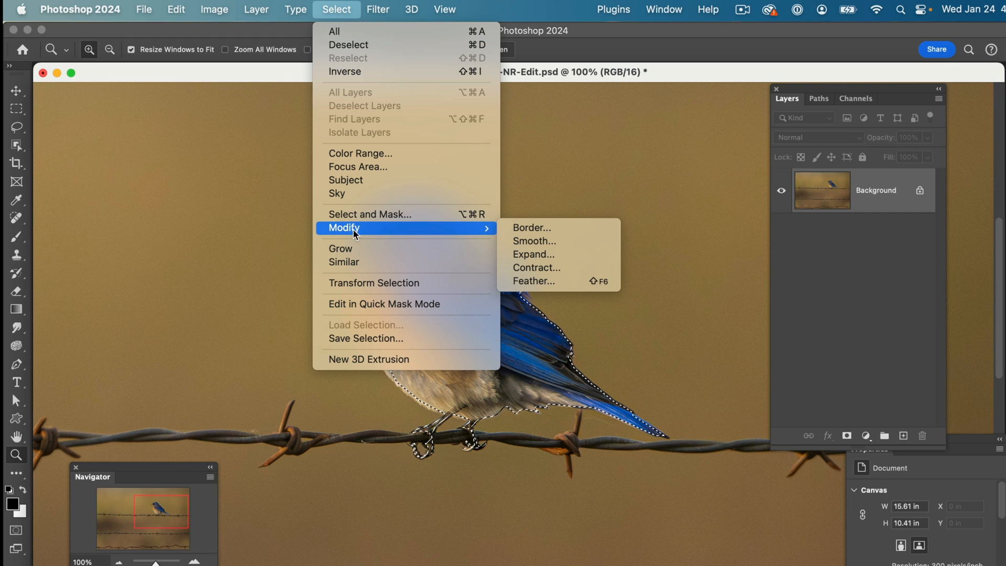
left_click(547, 281)
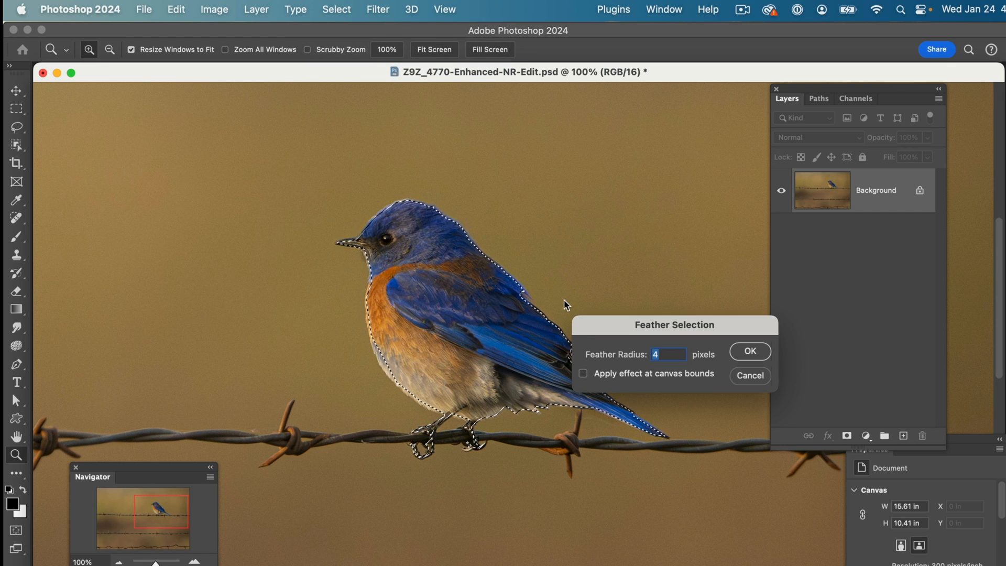
type("1")
left_click(759, 352)
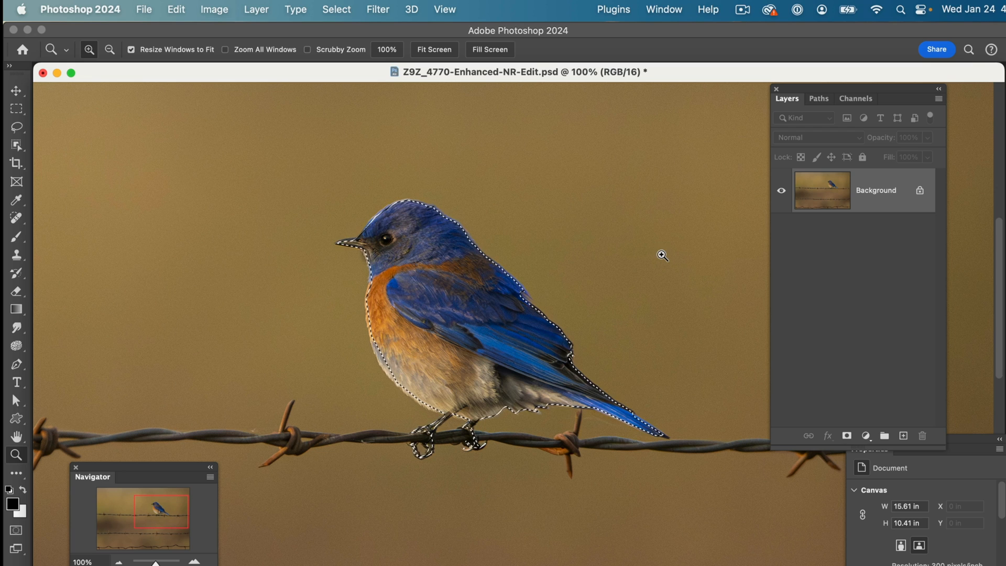
Copy the selected bird to a new layer and check the cutout by hiding the Background layer, restoring its visibility.
key("super+j")
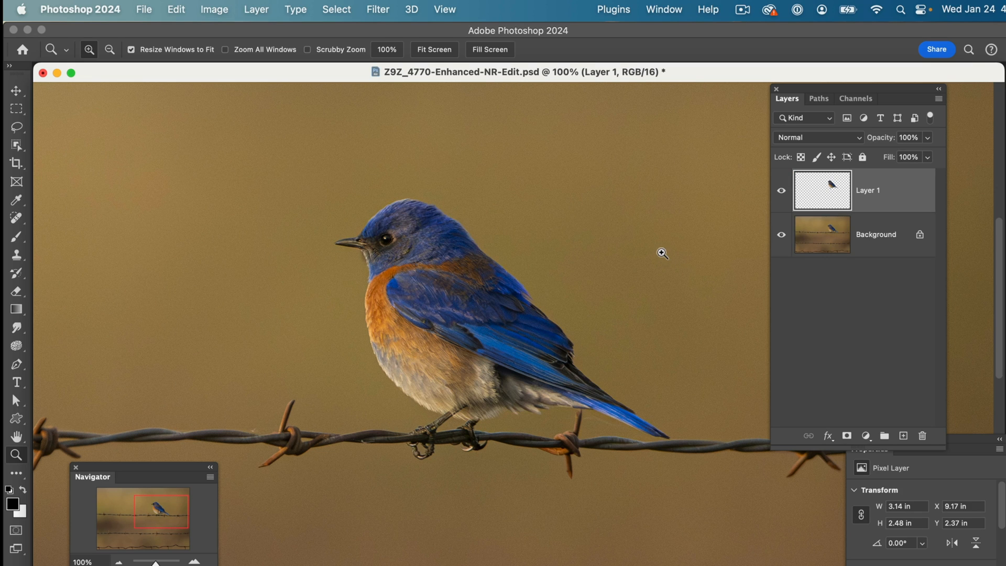
left_click(782, 234)
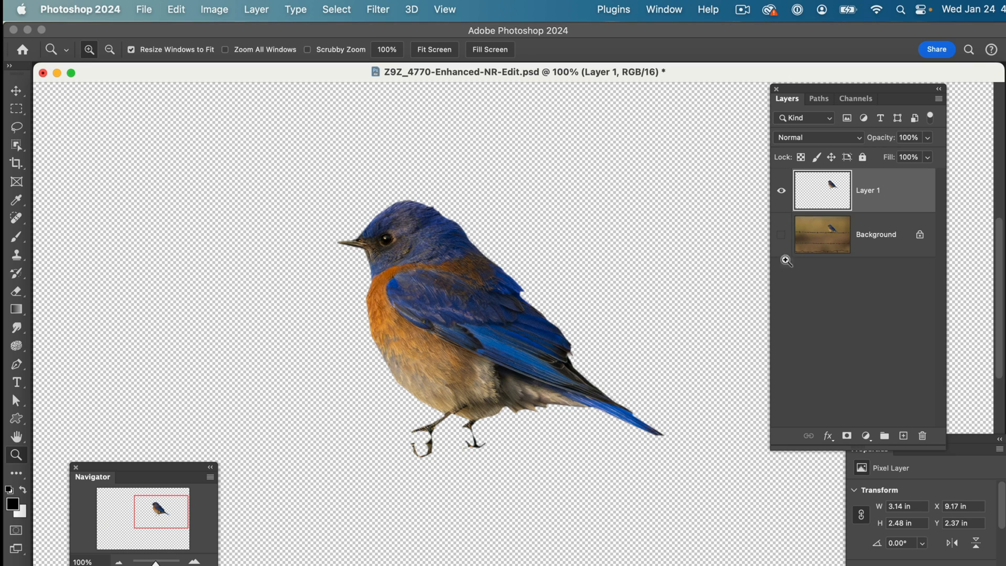
left_click(780, 238)
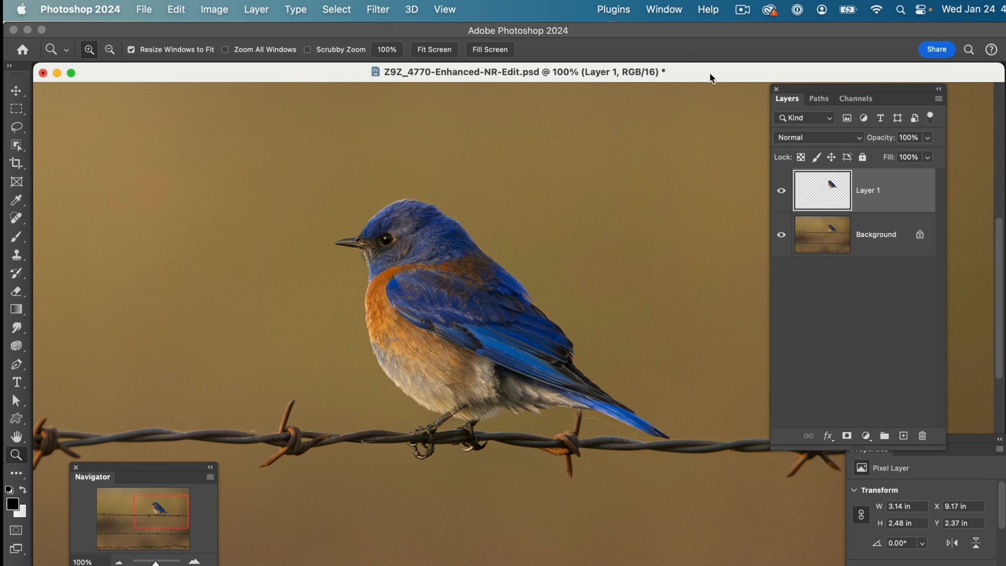
Arrange the bird and fence photo windows side by side and copy Layer 1 with the bird into Z9Z_1919-Enhanced-NR.psd.
left_click_drag(1000, 69, 748, 216)
left_click_drag(633, 219, 851, 83)
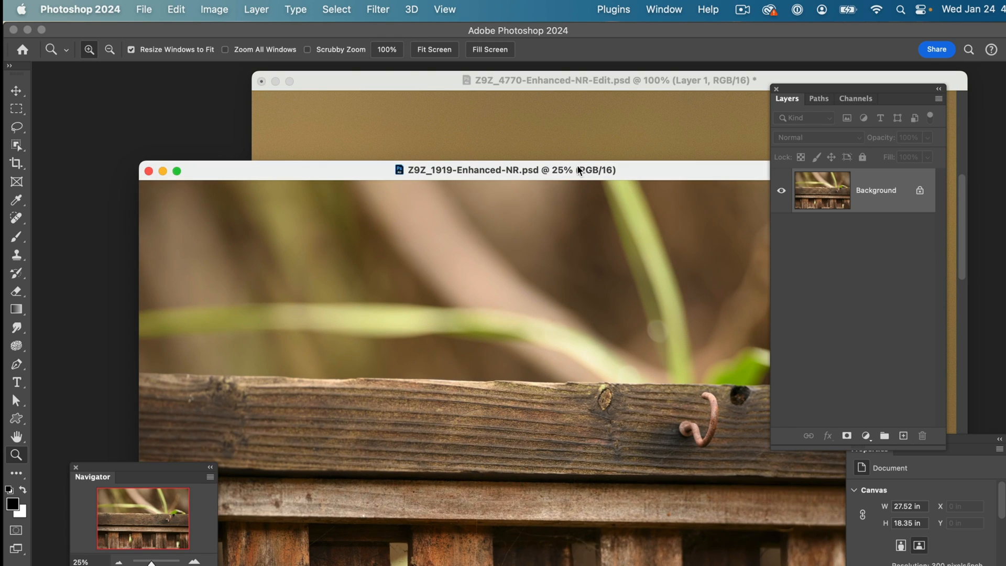
left_click_drag(576, 171, 437, 151)
left_click(609, 78)
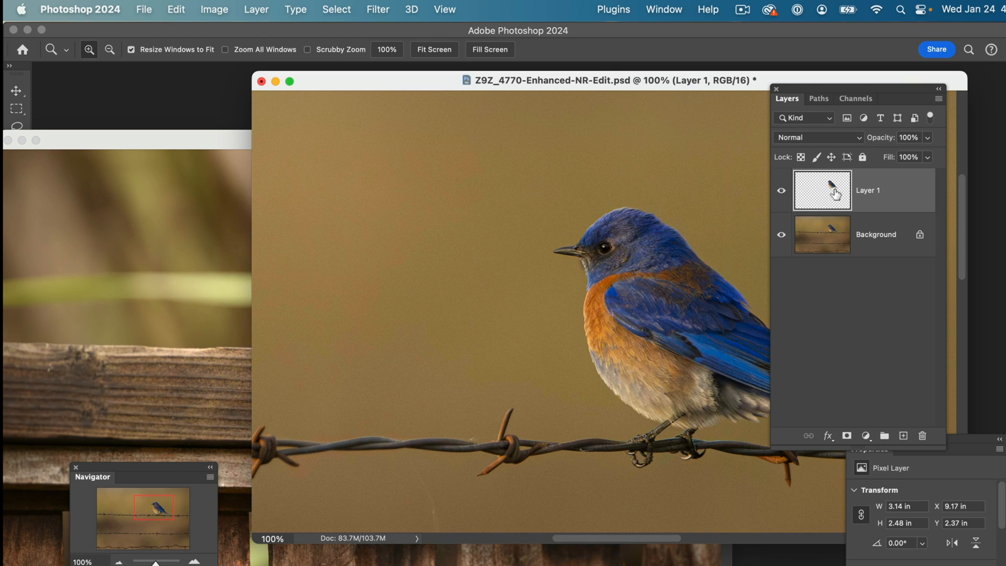
left_click_drag(835, 194, 172, 327)
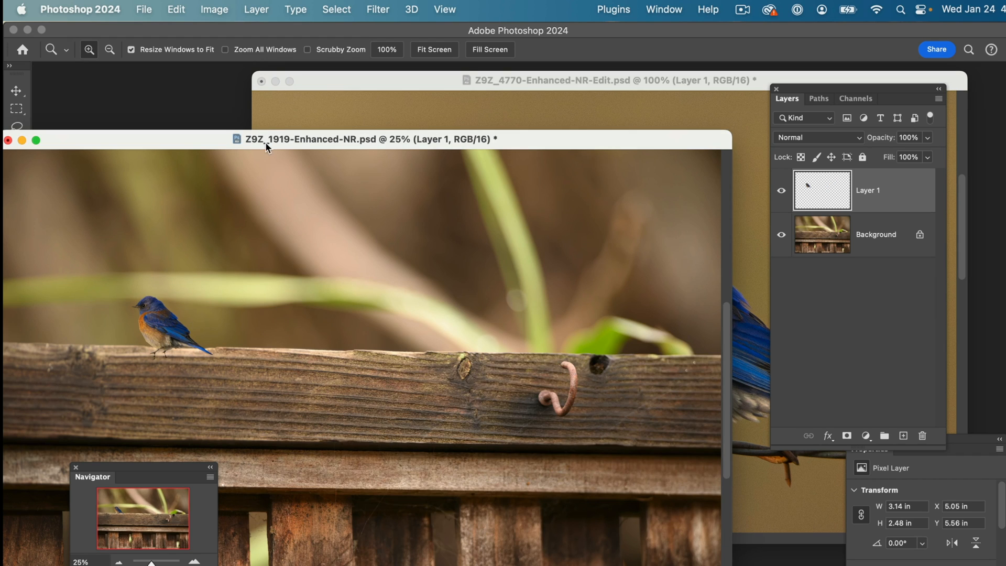
Move the pasted bird along the fence's top rail to just short of the middle of the photo.
left_click_drag(178, 147, 257, 109)
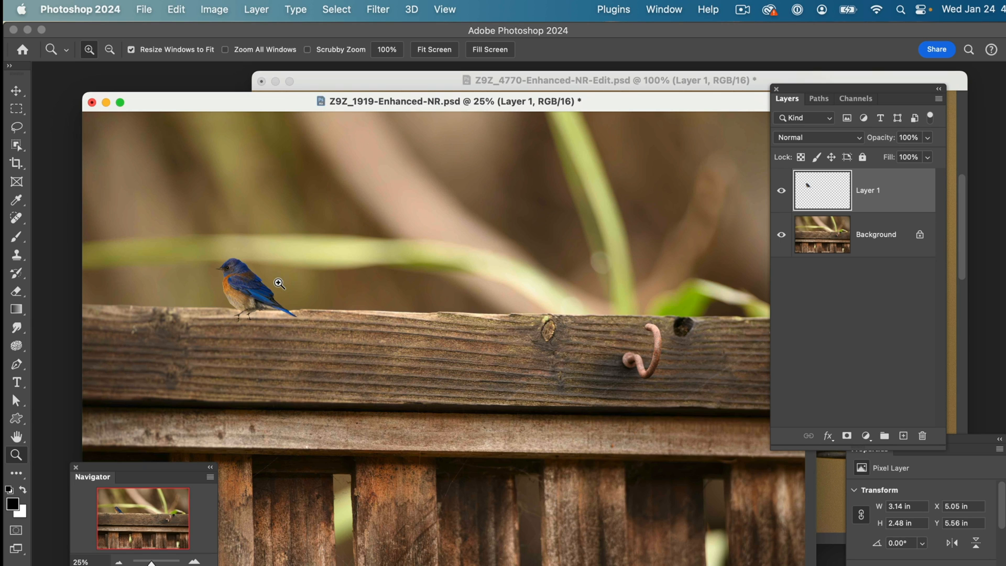
key("v")
left_click_drag(253, 291, 410, 283)
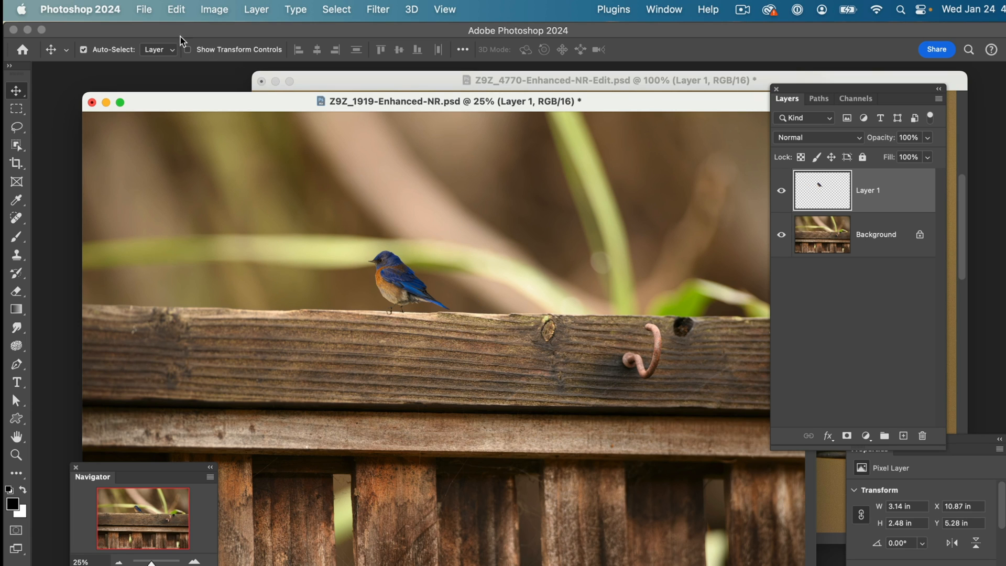
Scale the bird up proportionally to about 229%, keeping its feet near the top of the fence rail.
left_click(176, 10)
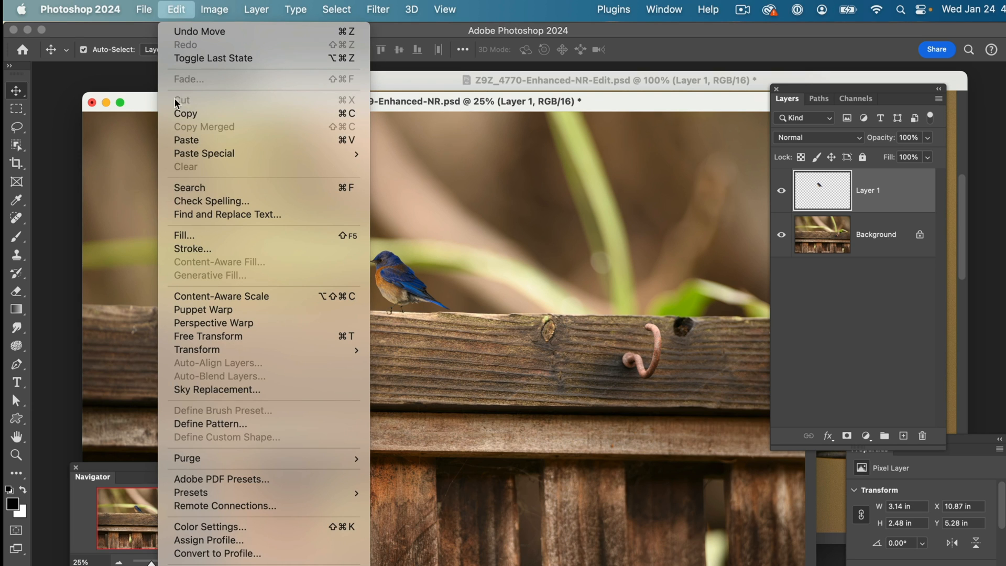
mouse_move(193, 356)
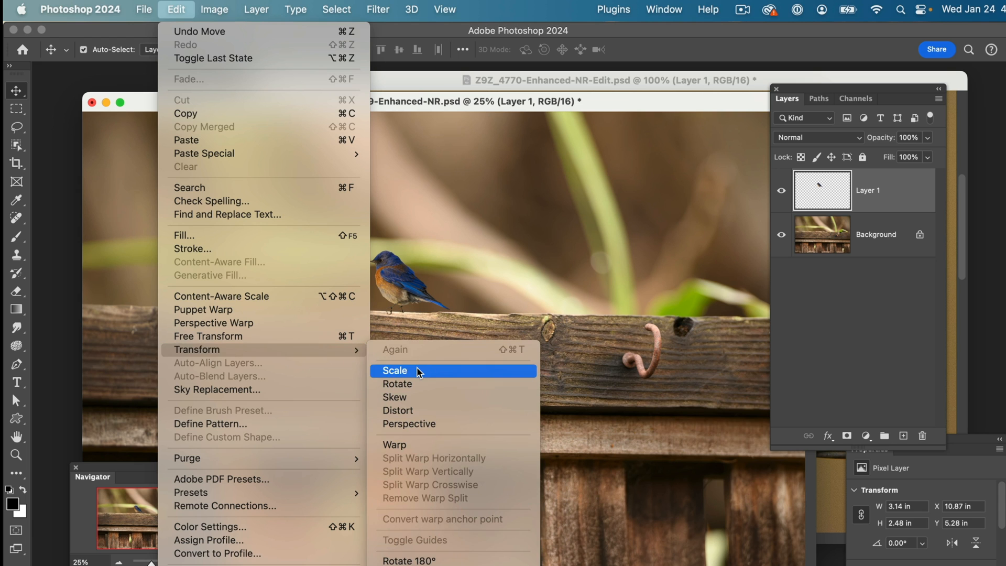
left_click(387, 370)
left_click_drag(452, 250, 566, 173)
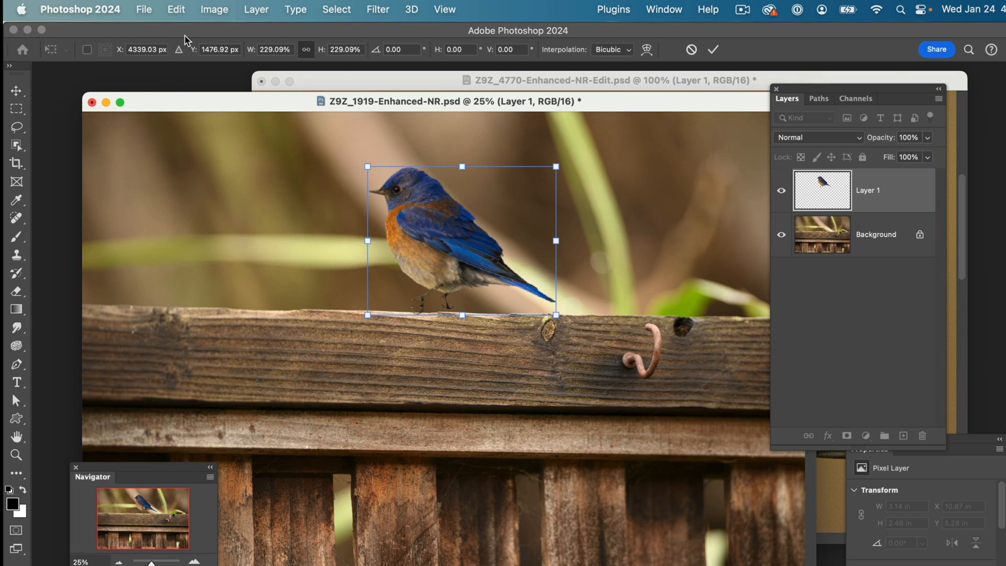
Flip the bird horizontally within the active transform.
left_click(187, 16)
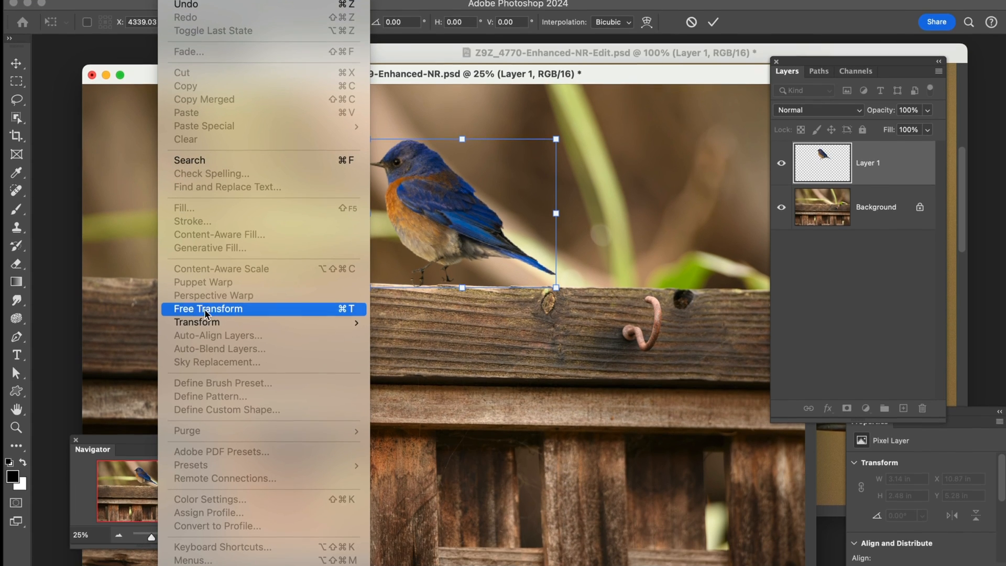
mouse_move(206, 349)
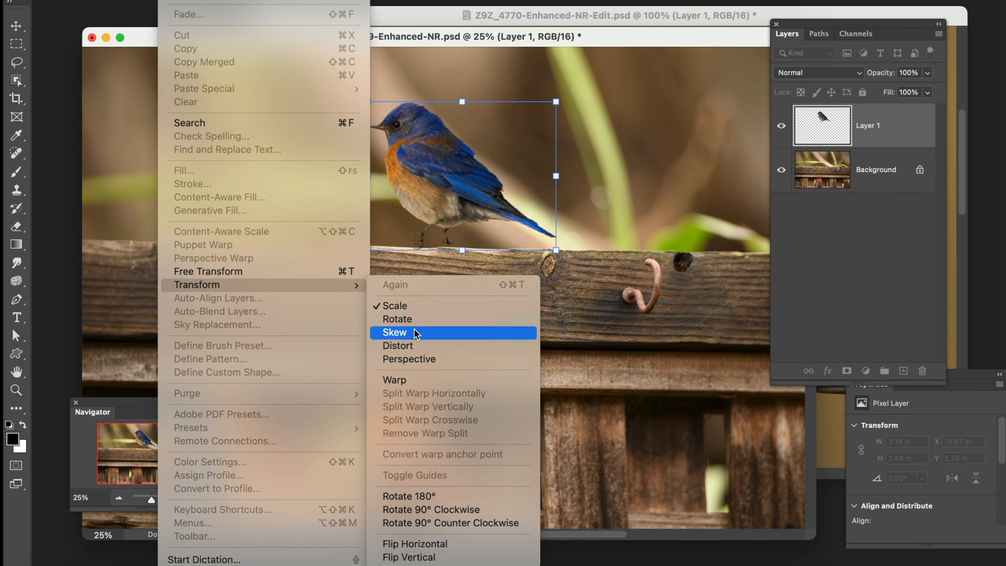
left_click(398, 543)
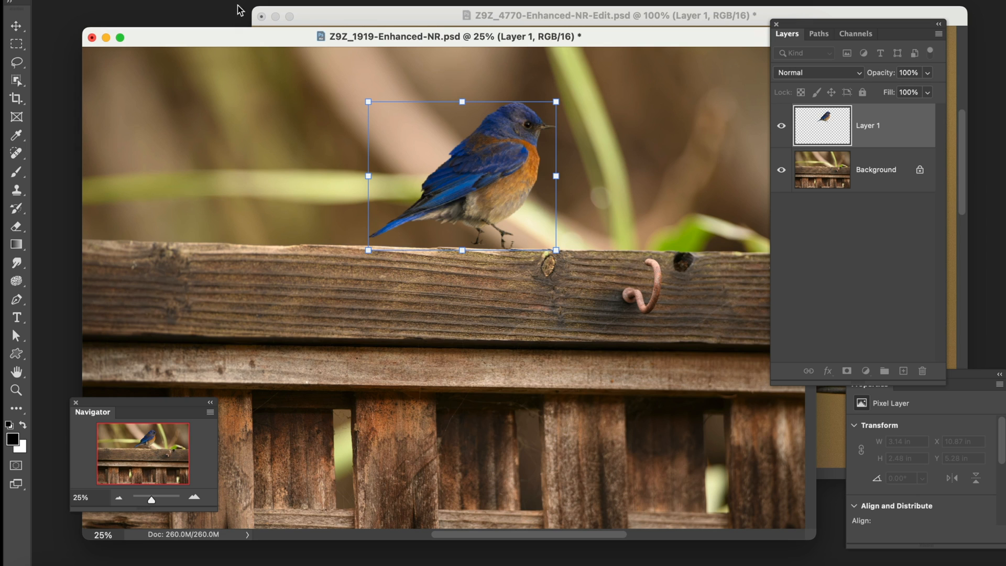
Rotate the bird slightly clockwise, apply the transform and shift the bird down so its feet rest on the fence rail.
left_click(176, 0)
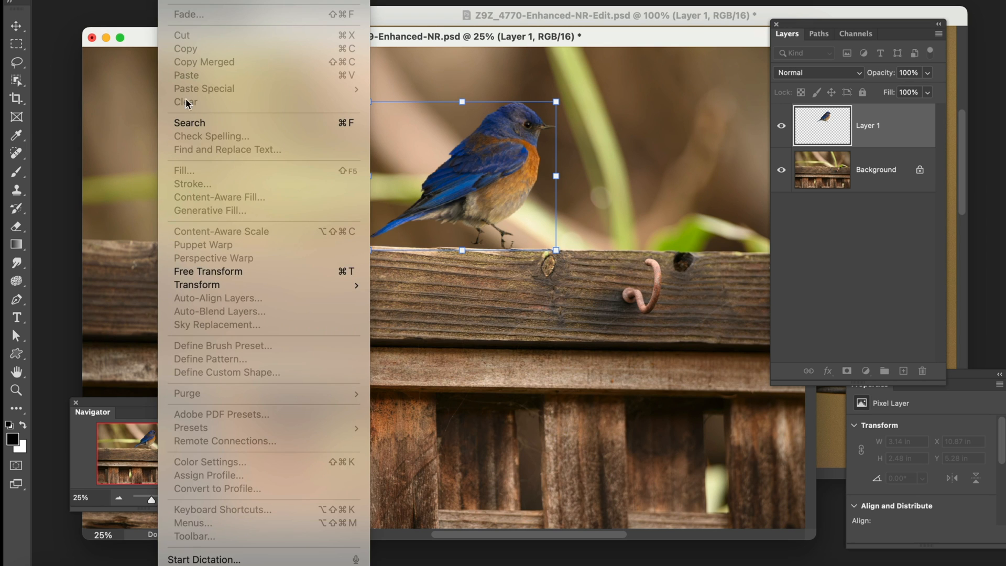
mouse_move(207, 287)
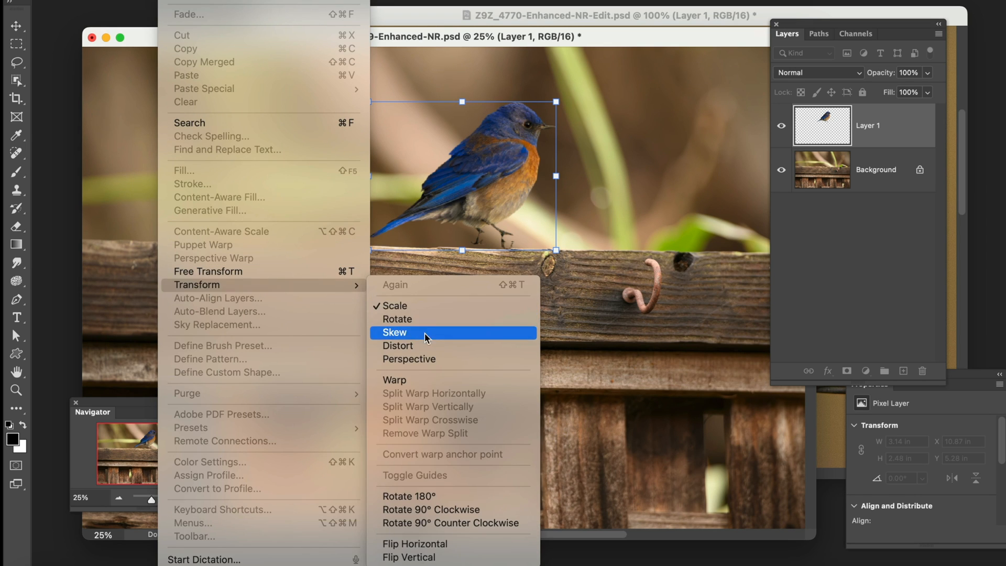
left_click(426, 320)
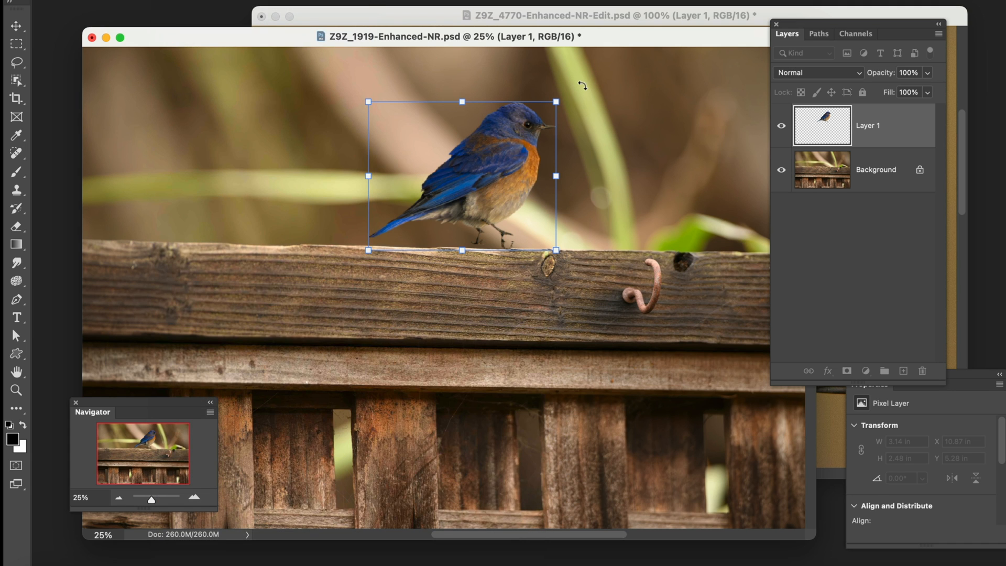
mouse_move(582, 85)
left_mouse_down()
mouse_move(593, 166)
mouse_move(579, 102)
left_mouse_up()
key("Escape")
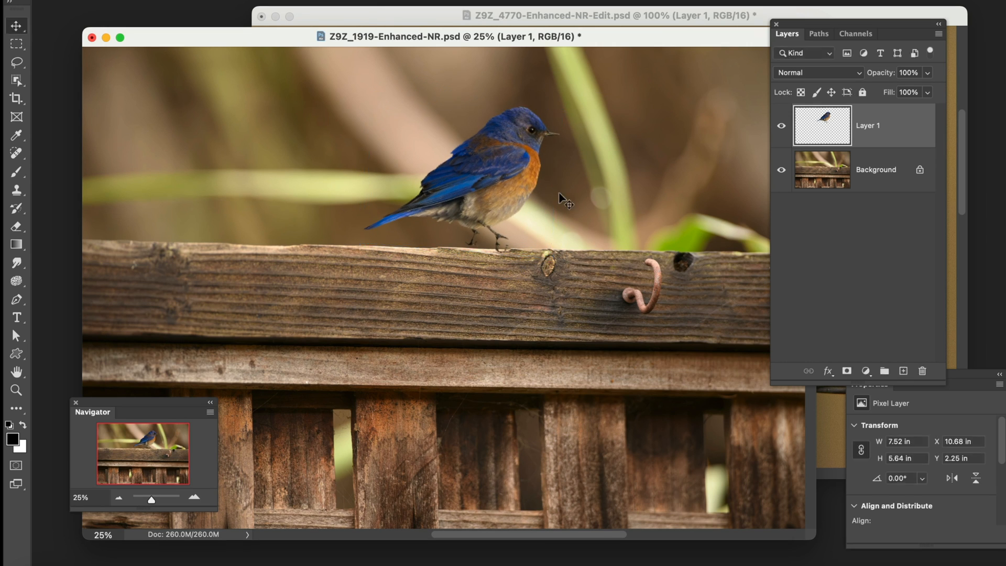
left_click_drag(500, 175, 478, 189)
key("z")
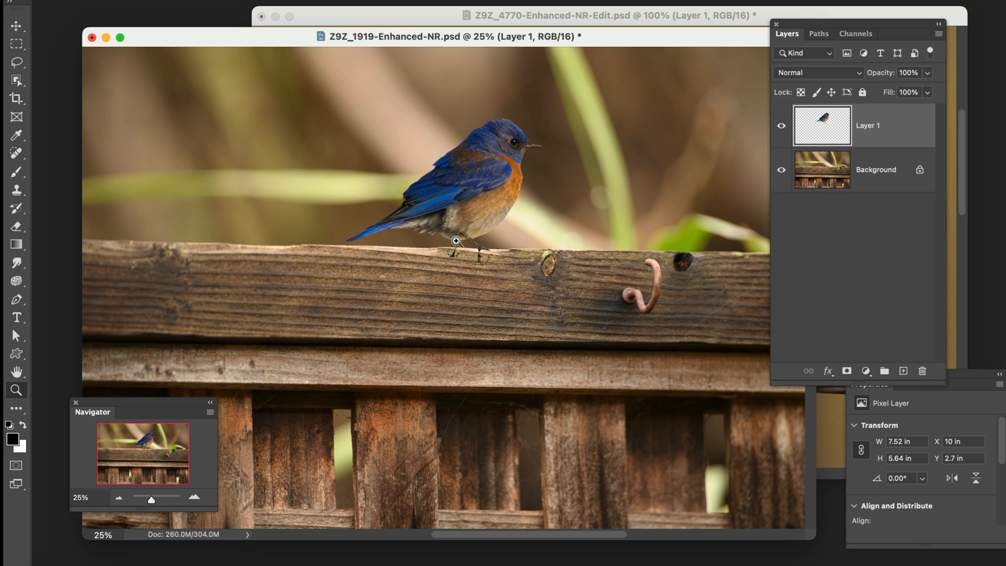
Fine-tune the bird's height on the fence, setting it down at Y 2.78 in so its feet overlap the rail's top edge.
left_click(456, 241)
left_click(457, 241)
left_click(437, 225)
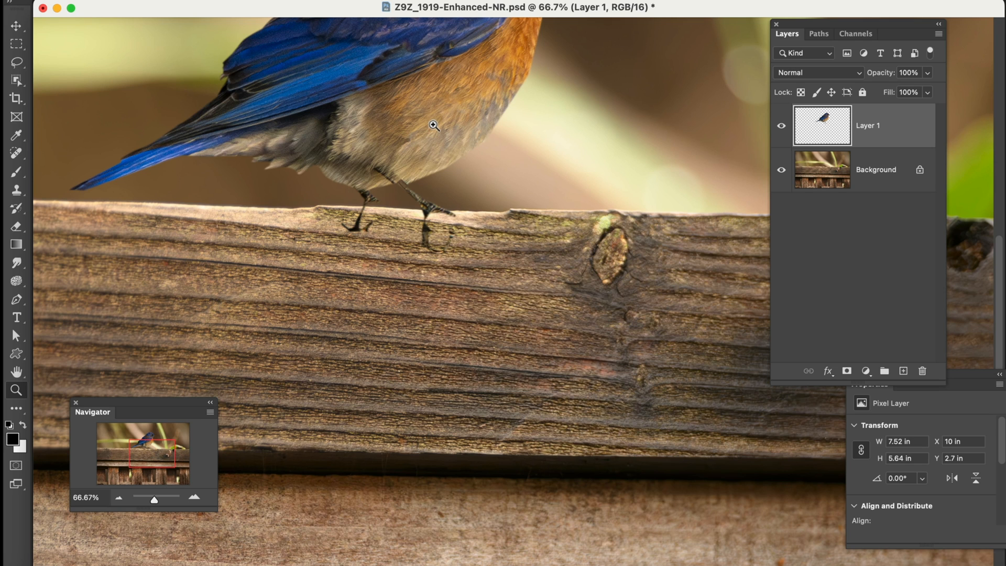
key("v")
left_click_drag(433, 125, 433, 134)
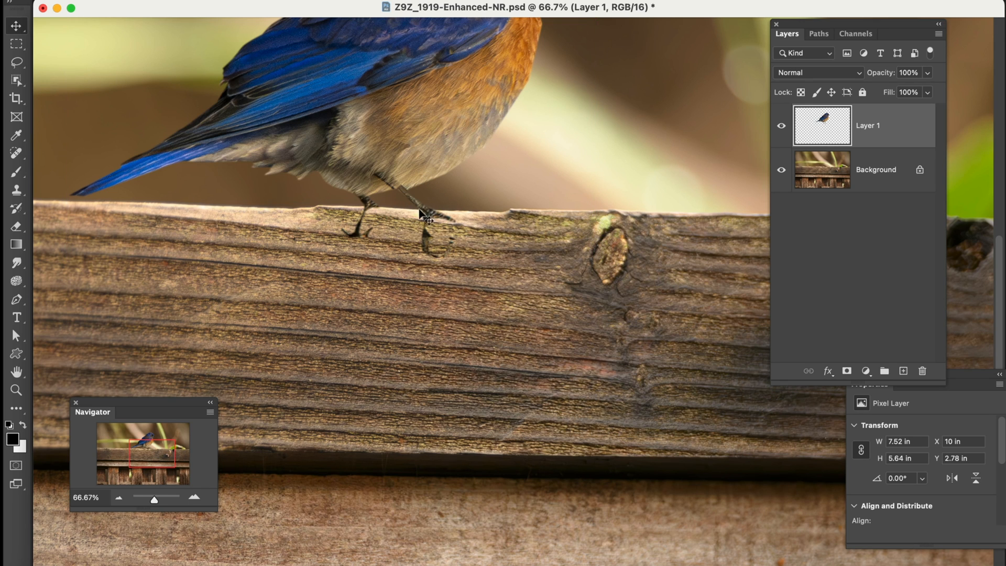
left_click_drag(436, 153, 436, 146)
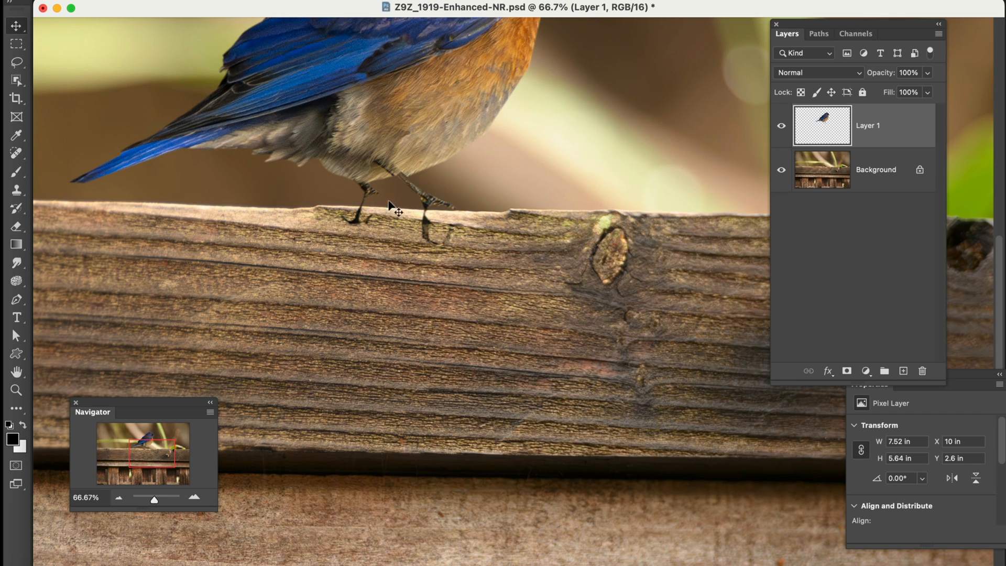
left_click_drag(431, 159, 427, 173)
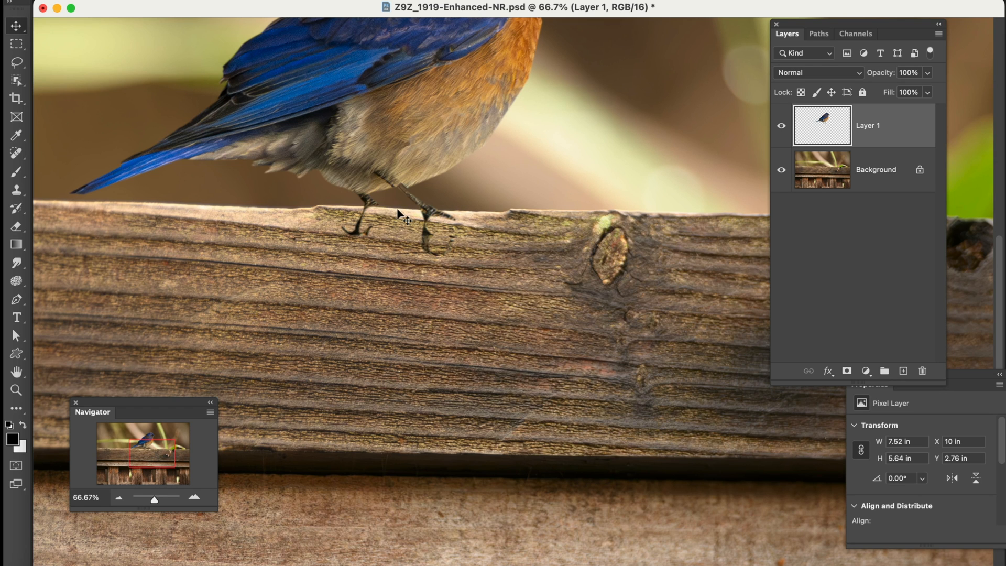
key("z")
left_click_drag(291, 146, 542, 311)
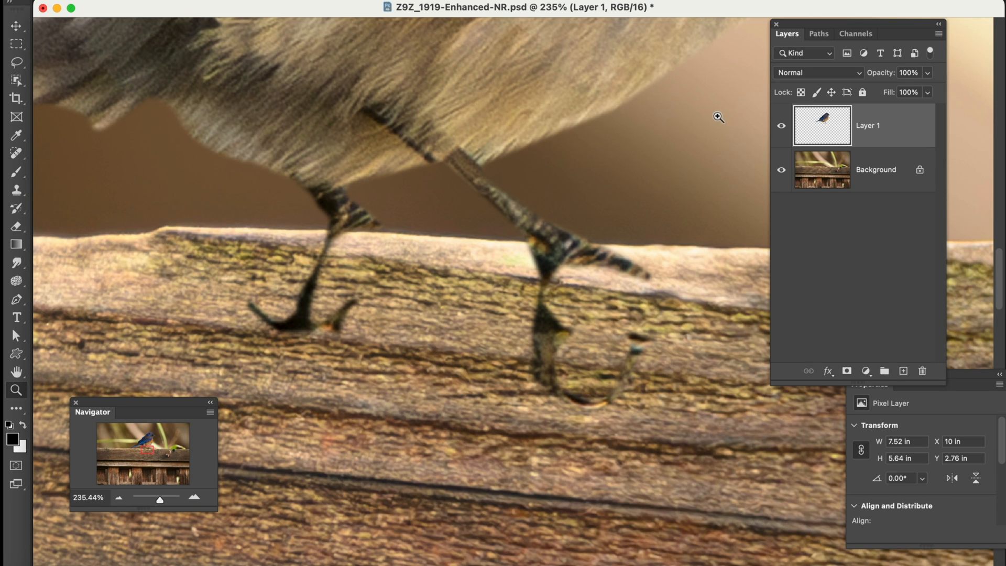
key("v")
left_click_drag(561, 97, 562, 100)
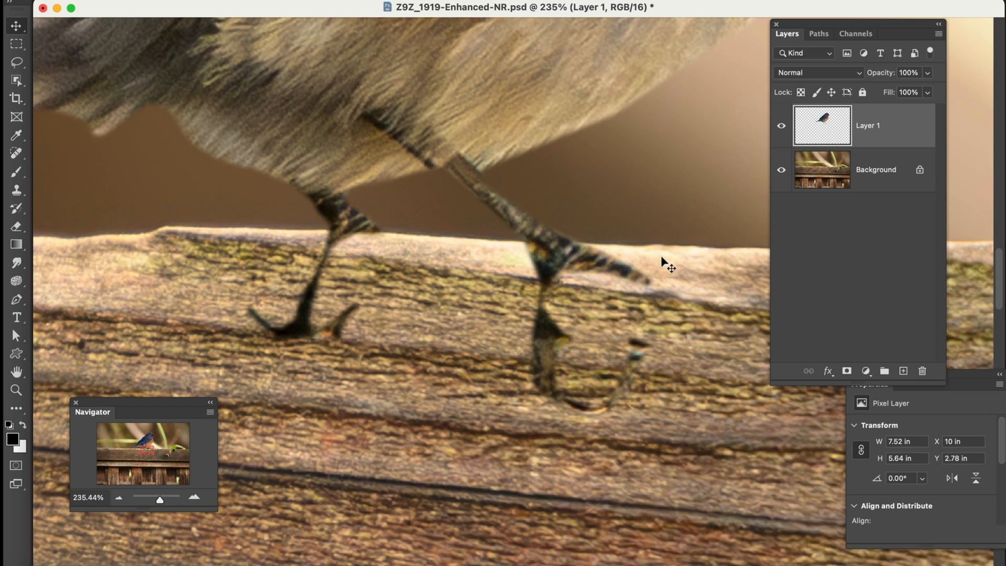
Hide the bird layer, select the Background and trace a Pen path leftward along the rail's top edge where the bird's feet stand.
left_click(781, 125)
left_click(824, 175)
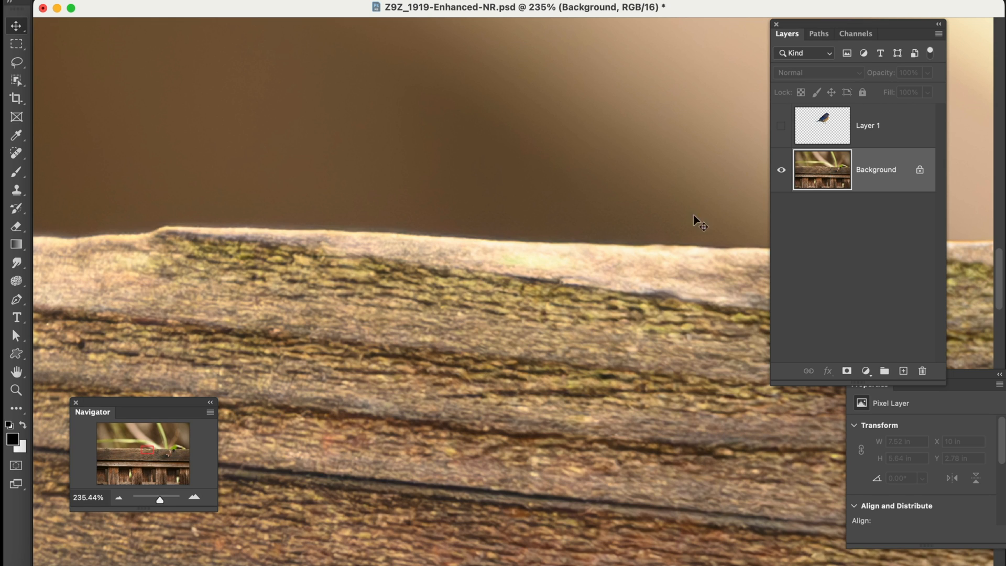
key("p")
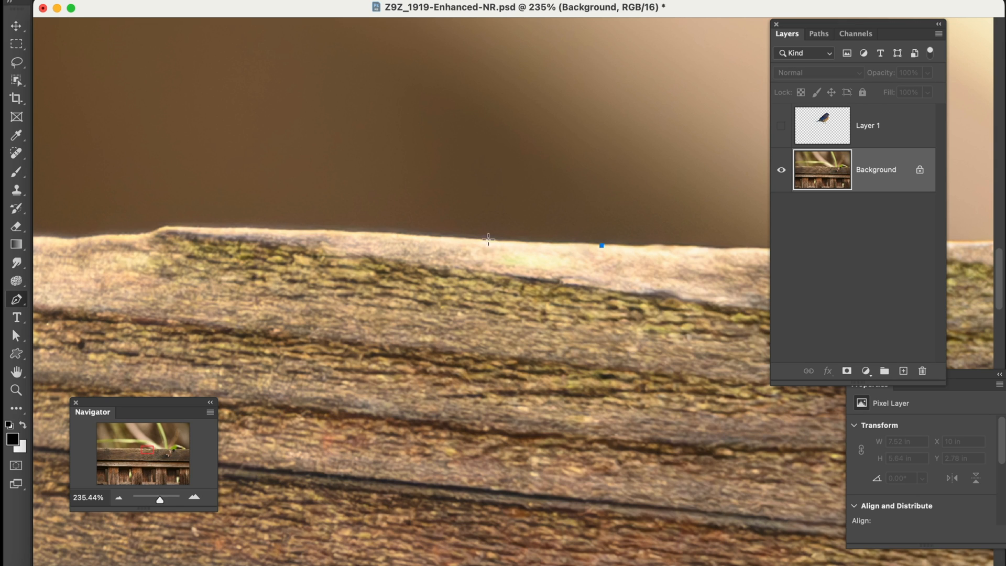
left_click(460, 238)
left_click(346, 232)
left_click(249, 229)
left_click(184, 225)
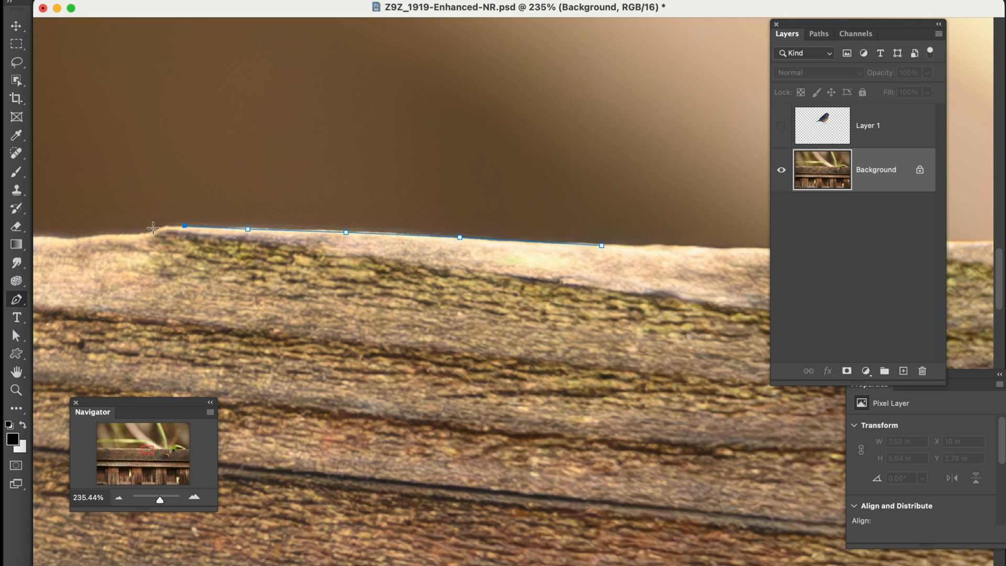
left_click(117, 230)
left_click(781, 127)
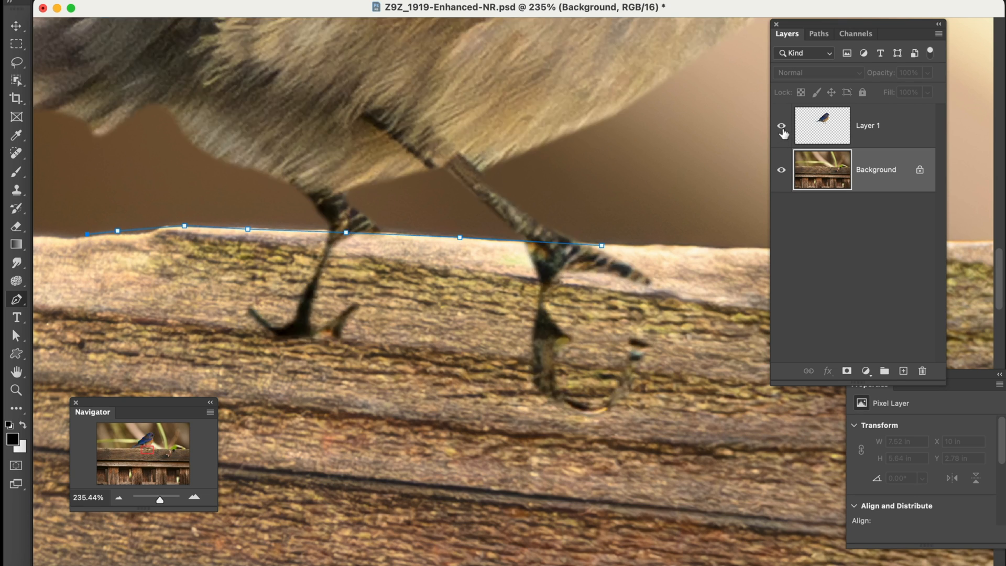
left_click(781, 127)
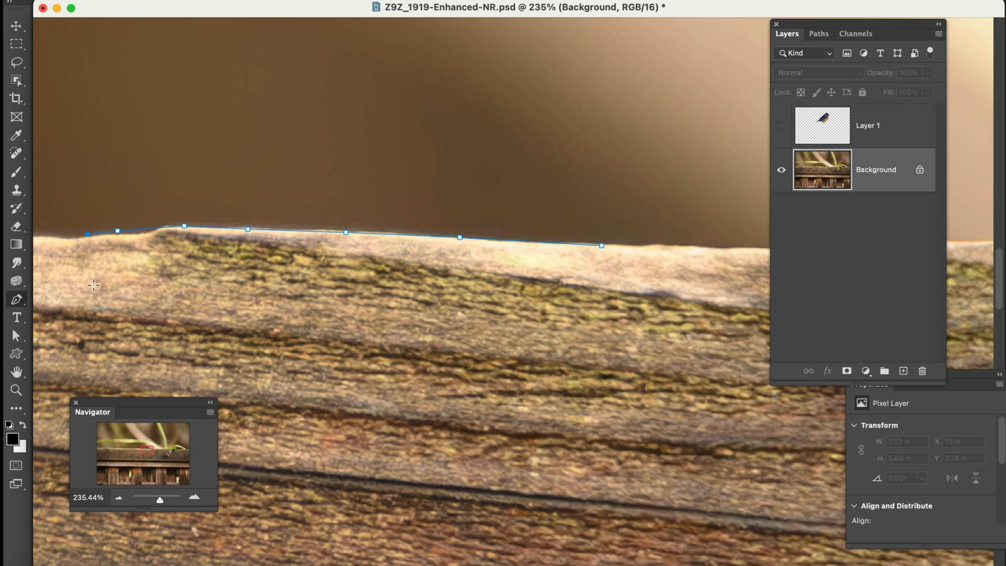
Continue the path in a loop down through the wood, back up to the rail's top edge, and close it at its starting point.
left_click(135, 377)
left_click(290, 452)
left_click(493, 519)
left_click(617, 497)
left_click(687, 450)
left_click(720, 246)
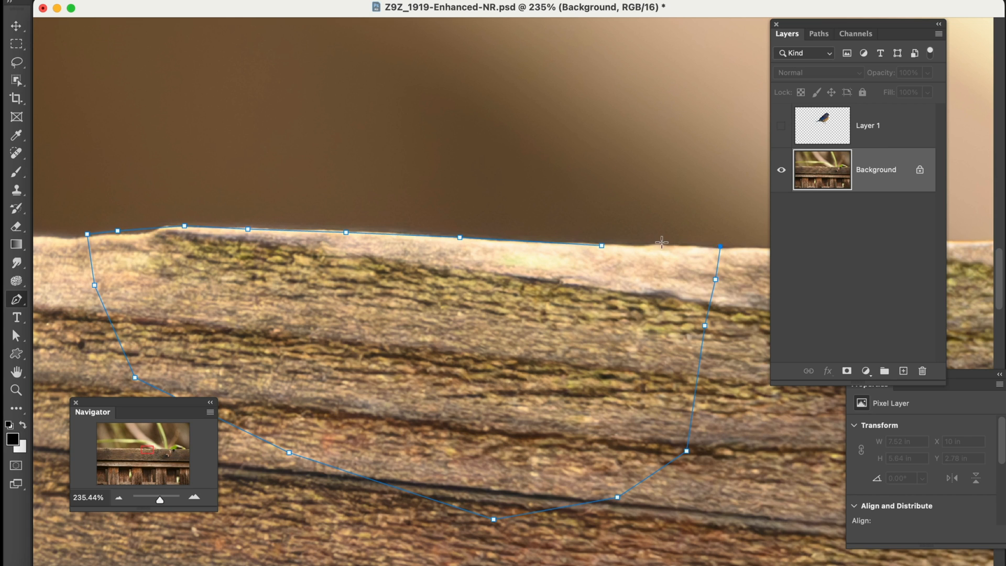
left_click(663, 243)
left_click(601, 245)
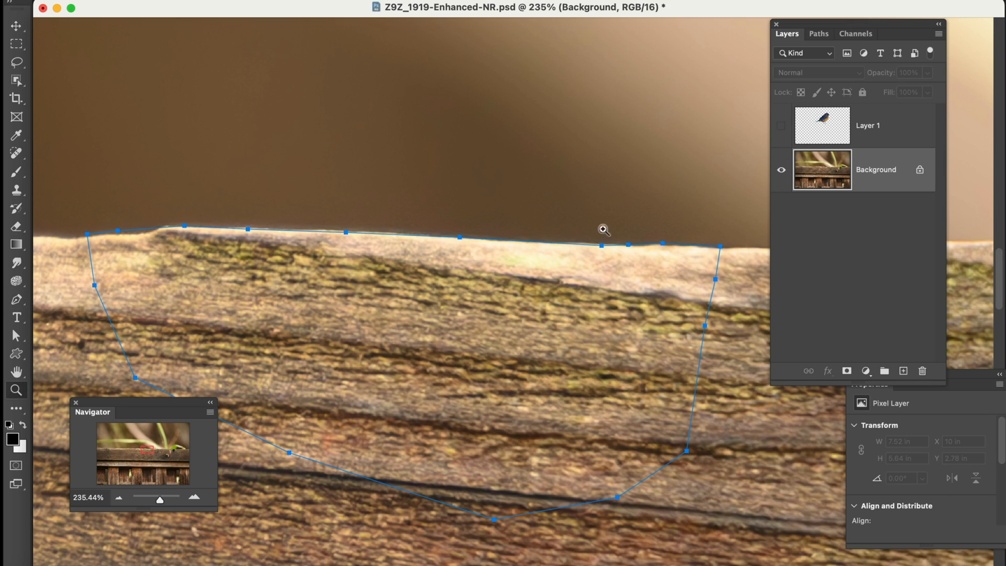
Add an anchor point beside the path's starting point and adjust both points to follow the rail's top edge.
key("z")
left_click_drag(549, 187, 689, 332)
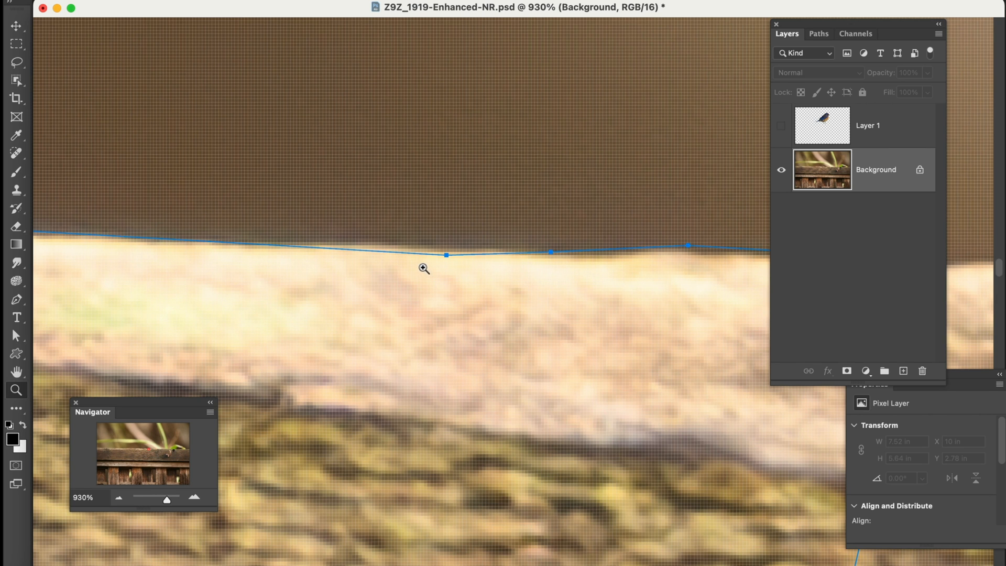
key("a")
right_click(402, 256)
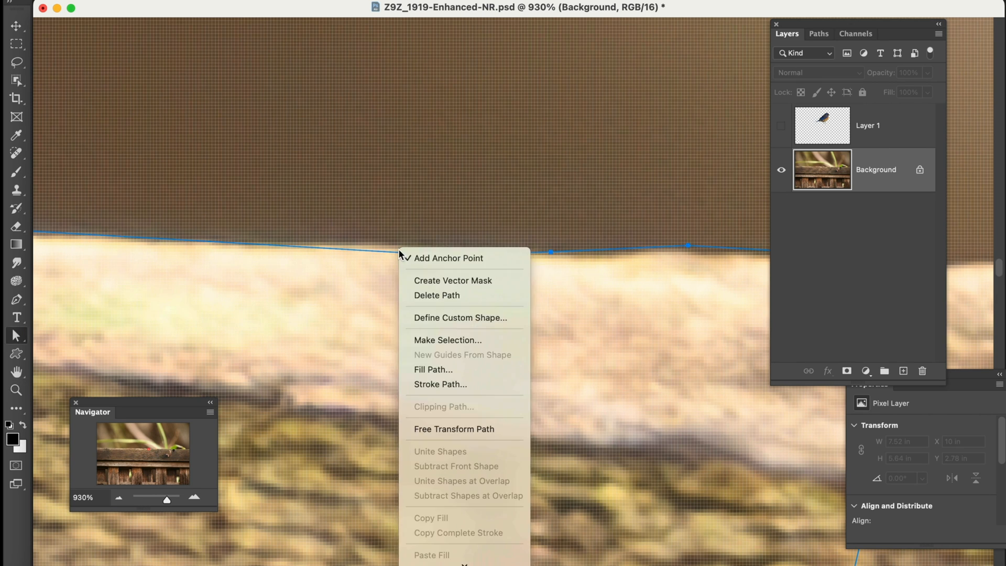
left_click(406, 258)
left_click_drag(400, 252, 398, 244)
left_click(451, 250)
left_click_drag(447, 256, 449, 251)
Add two anchor points on the path segment left of the starting point and fit them to the rail's edge.
scroll(355, 309, "right", 2)
left_click_drag(350, 302, 591, 323)
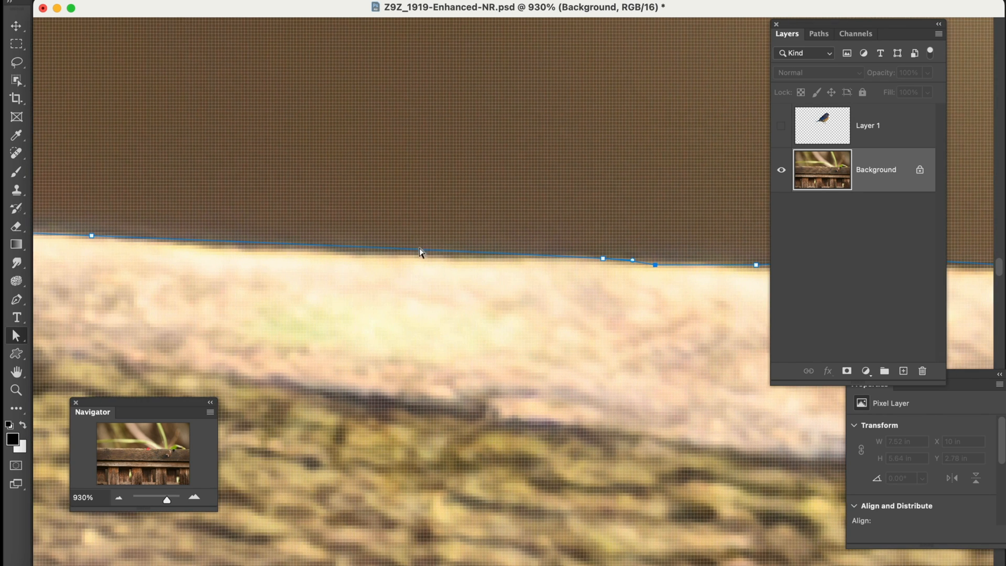
right_click(421, 252)
left_click(469, 256)
left_click_drag(417, 254, 415, 258)
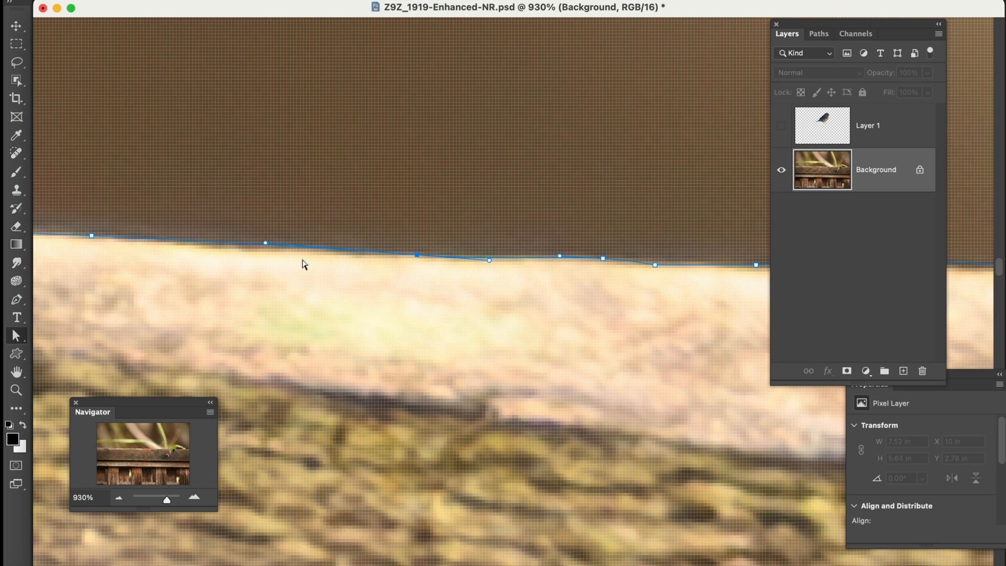
right_click(262, 249)
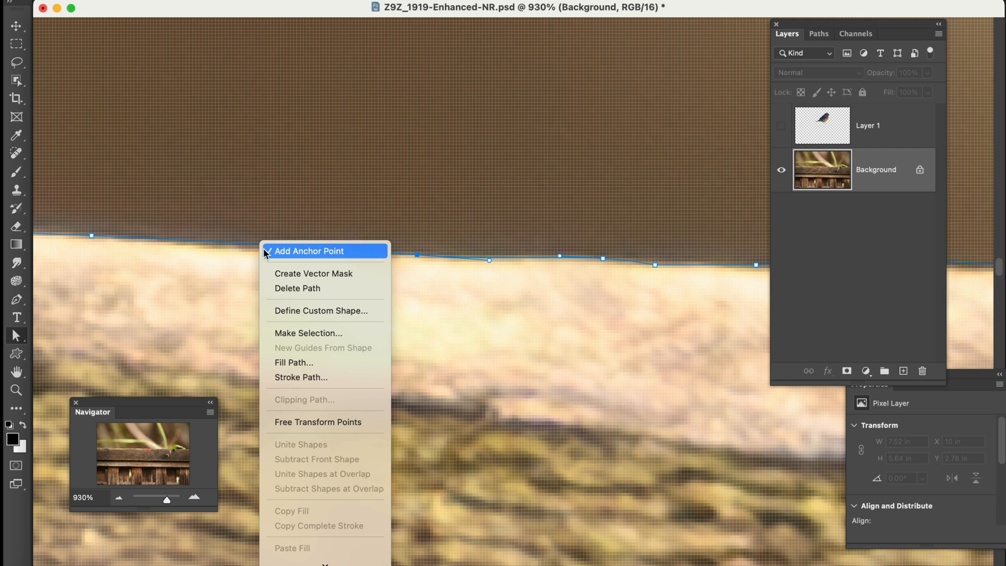
left_click(267, 251)
left_click_drag(258, 244, 256, 249)
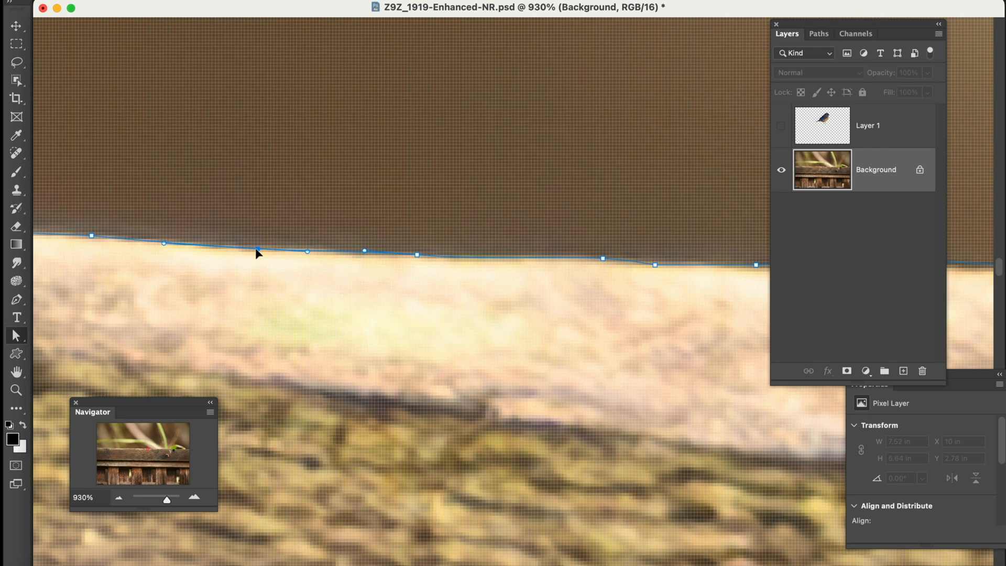
Add two more anchor points on the next path segment to the left and align them with the wood's upper edge.
left_click_drag(276, 184, 503, 206)
left_click_drag(217, 275, 417, 301)
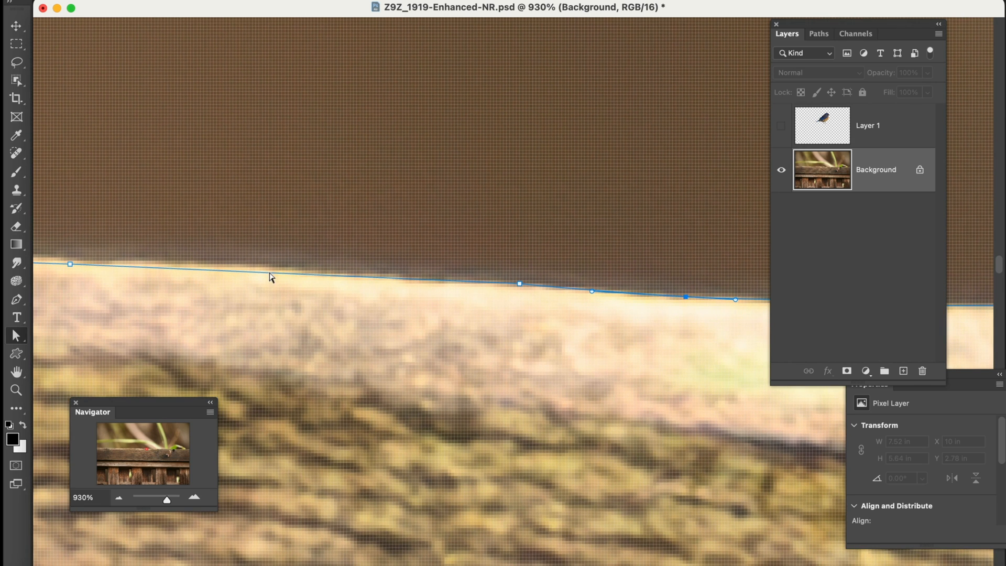
right_click(271, 276)
left_click(279, 278)
left_click_drag(272, 276, 270, 266)
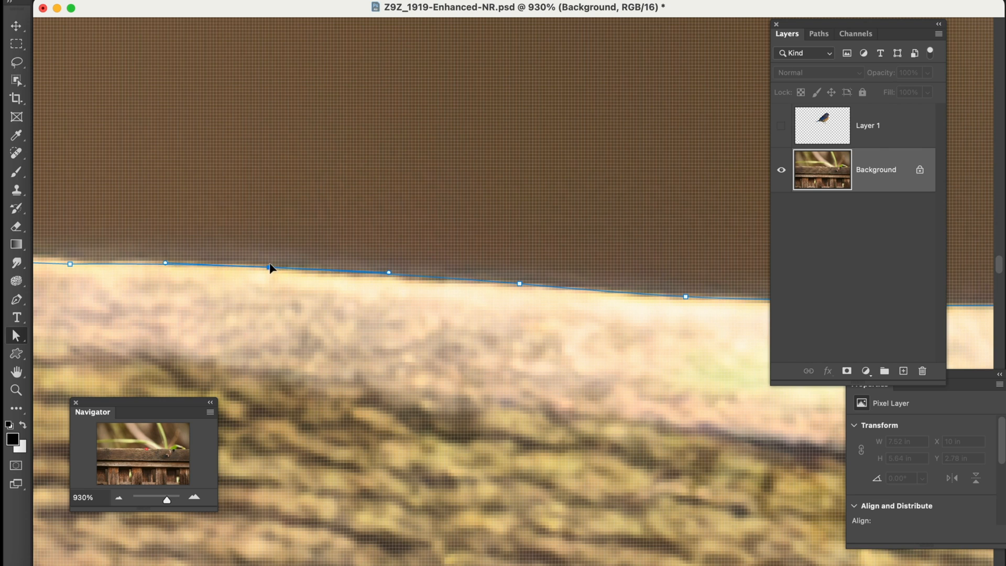
right_click(442, 280)
left_click(447, 283)
left_click_drag(444, 278, 439, 281)
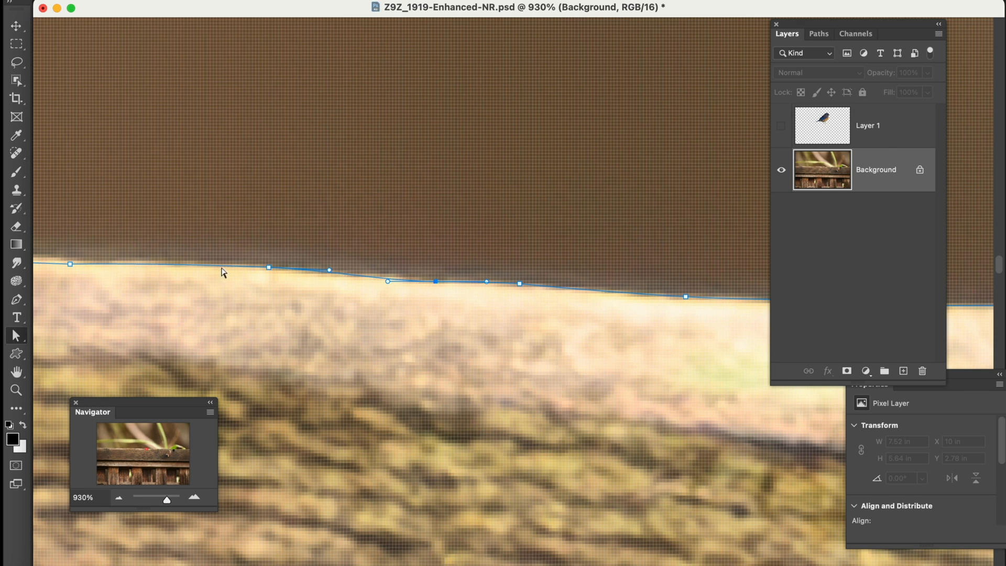
Add anchor points farther left on the path and shift them so the line hugs the rail's edge closely.
right_click(193, 267)
left_click(200, 269)
left_click_drag(189, 269, 392, 343)
right_click(289, 329)
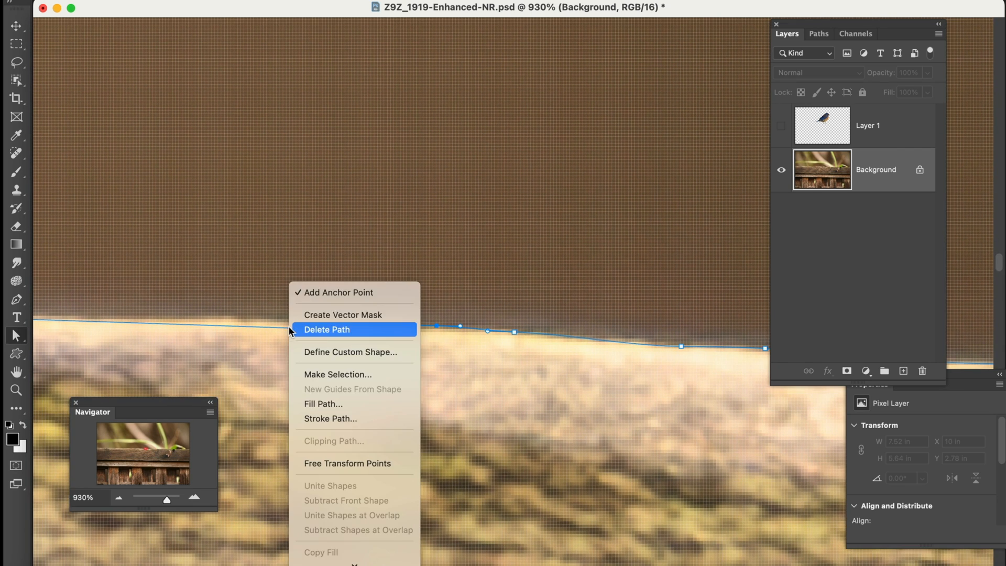
left_click(300, 293)
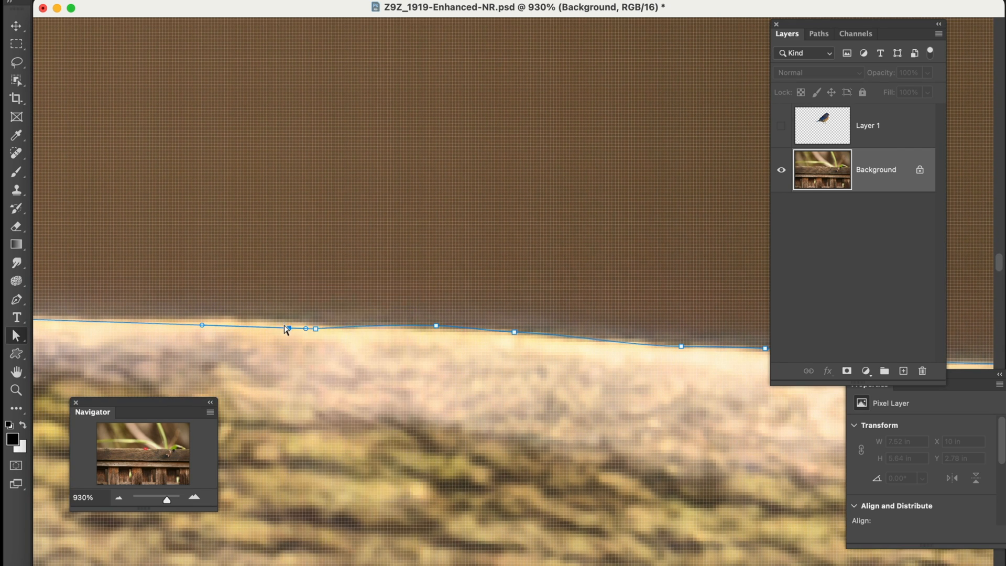
left_click_drag(286, 329, 284, 325)
left_click(313, 326)
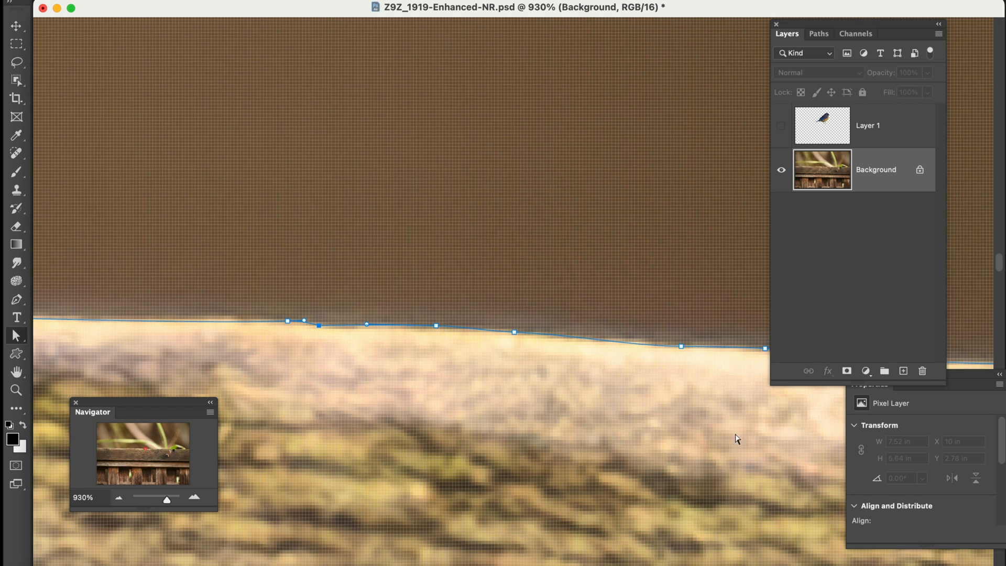
Convert the closed fence rail path into a selection and show the bird layer again.
key("z")
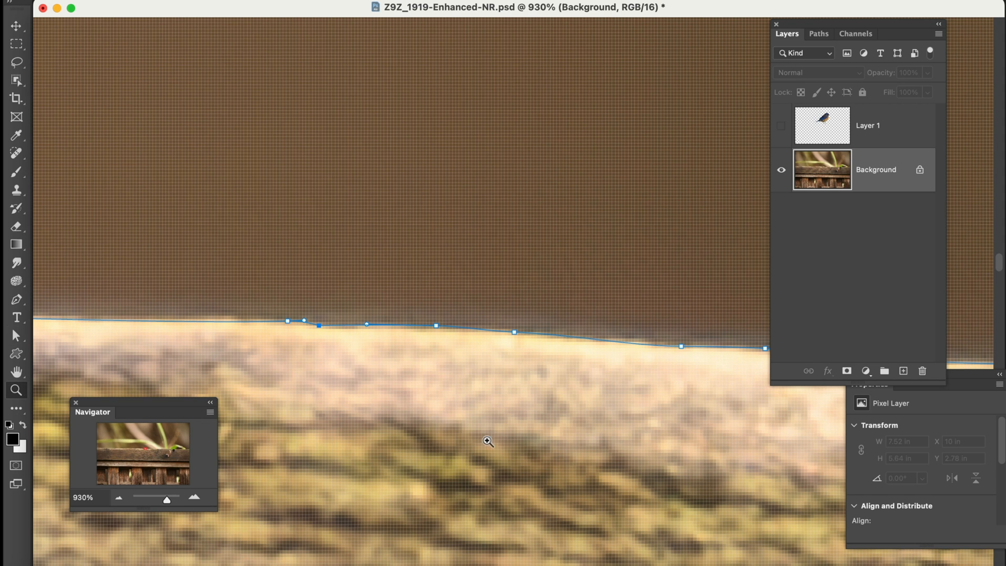
left_click(415, 443, "alt")
left_click(414, 439, "alt")
left_click(415, 438, "alt")
left_click(416, 438, "alt")
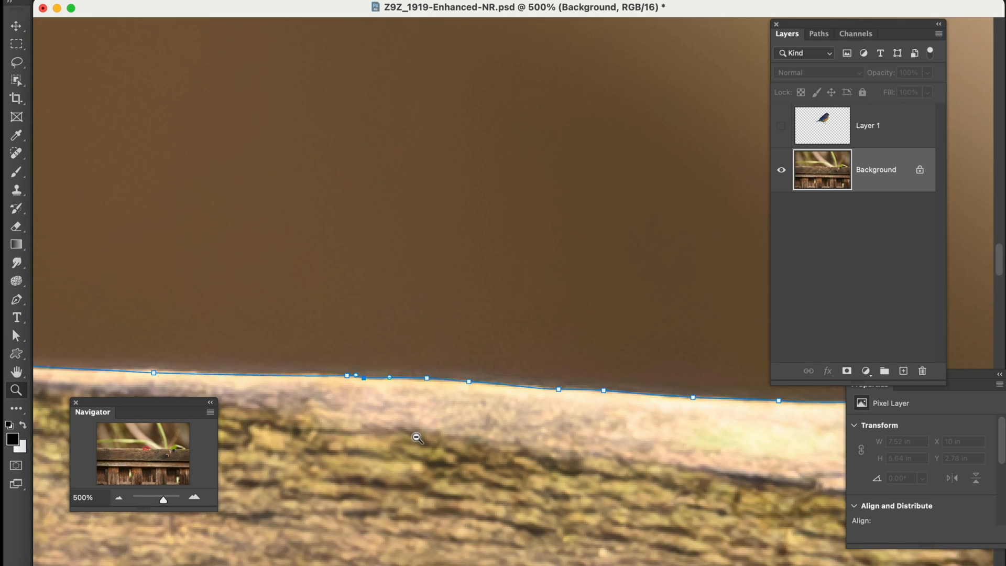
left_click(417, 438, "alt")
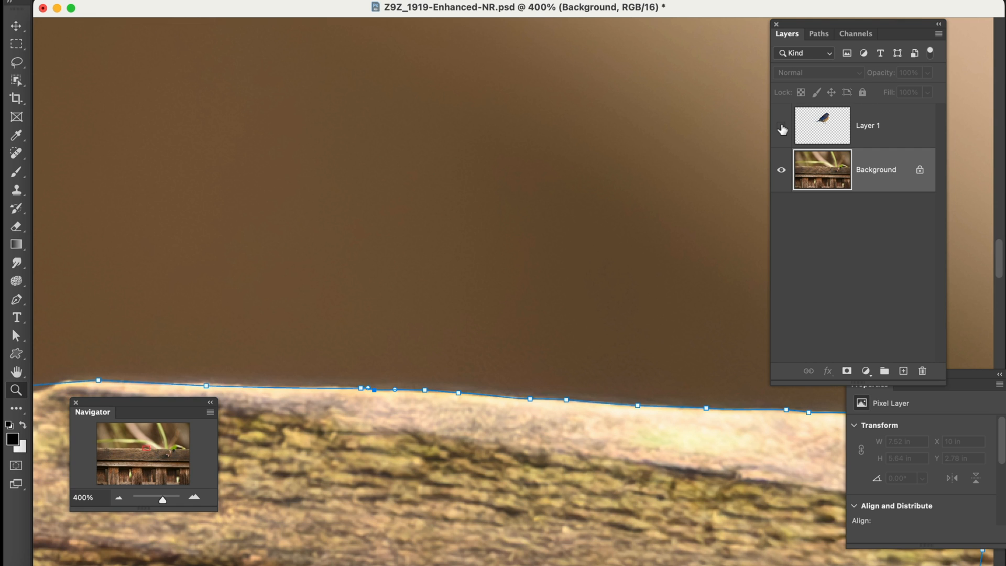
key("super+Return")
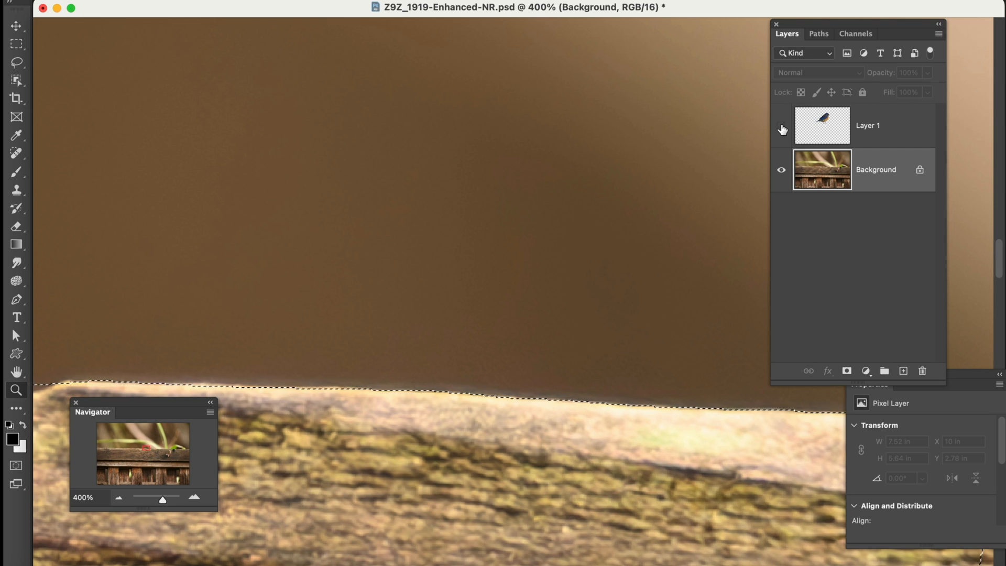
left_click(781, 128)
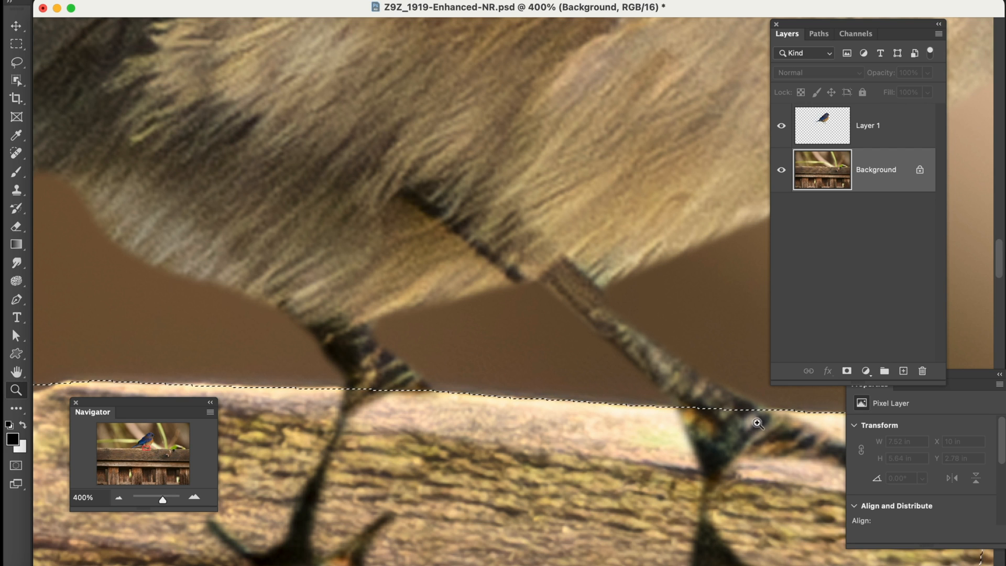
Select the bird layer and set up the Eraser with a soft 90 px brush at 0% hardness.
left_click_drag(662, 299, 561, 263)
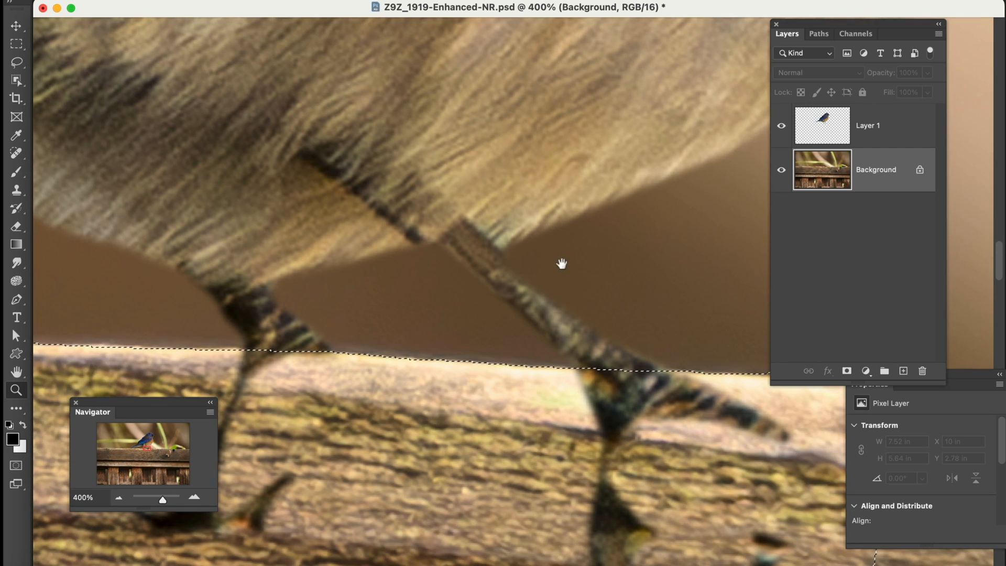
left_click(831, 130)
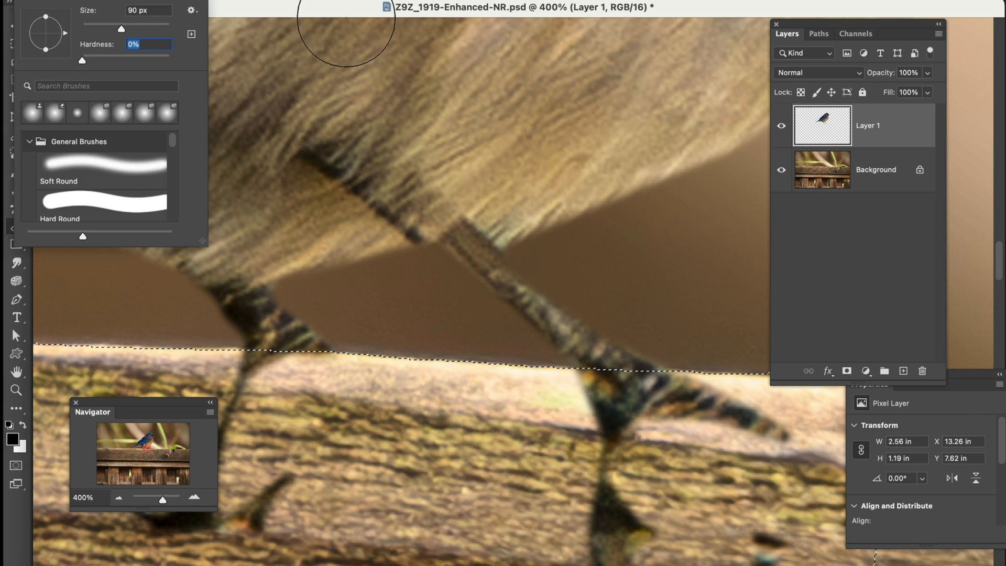
key("Return")
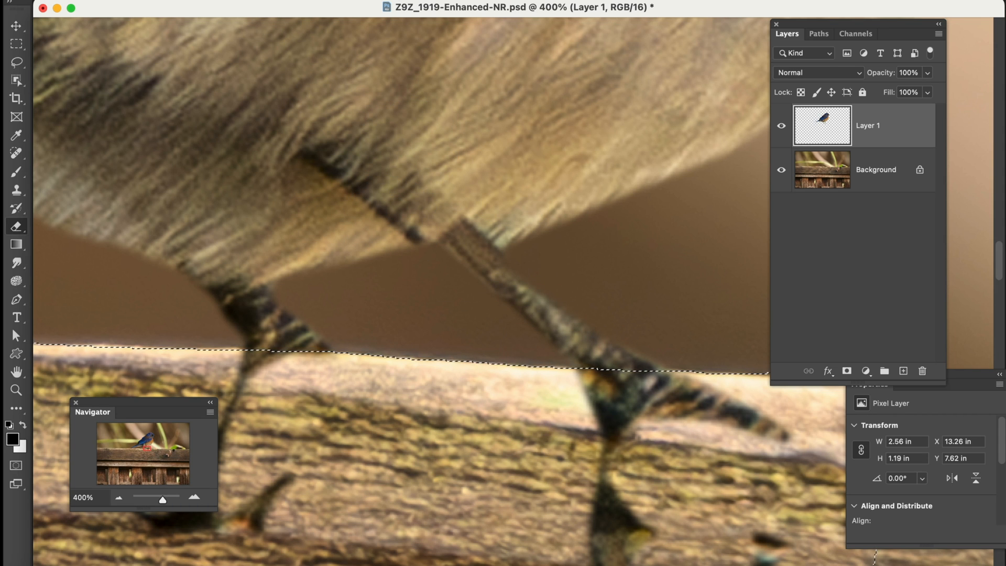
Feather the fence rail selection by 0.5 pixels.
left_click(327, 1)
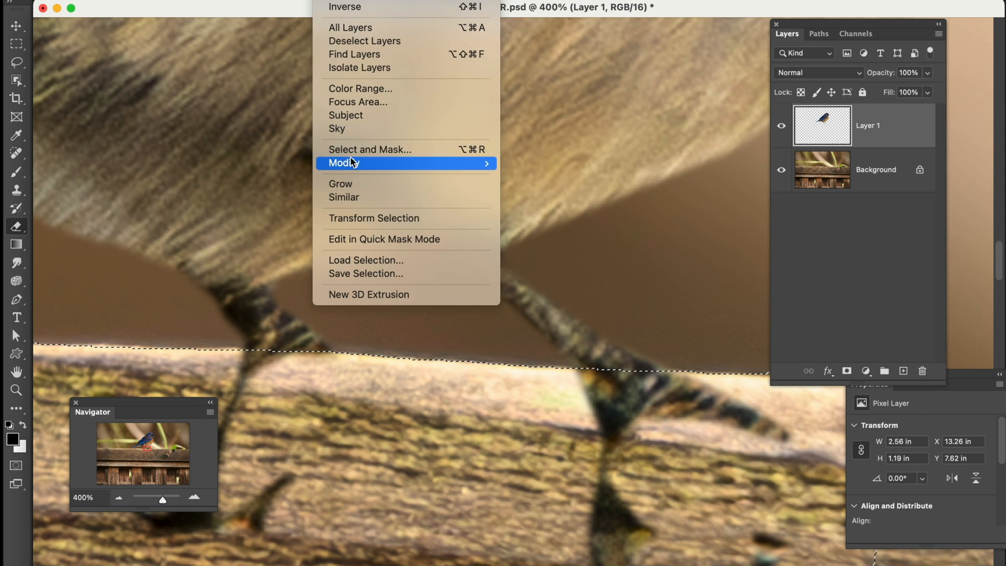
mouse_move(351, 163)
left_click(554, 217)
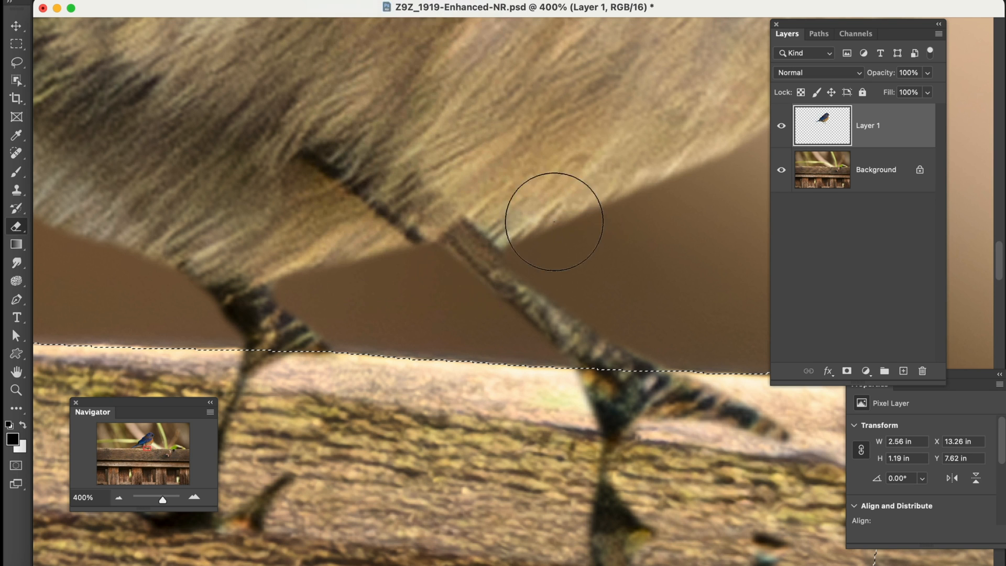
type(".5")
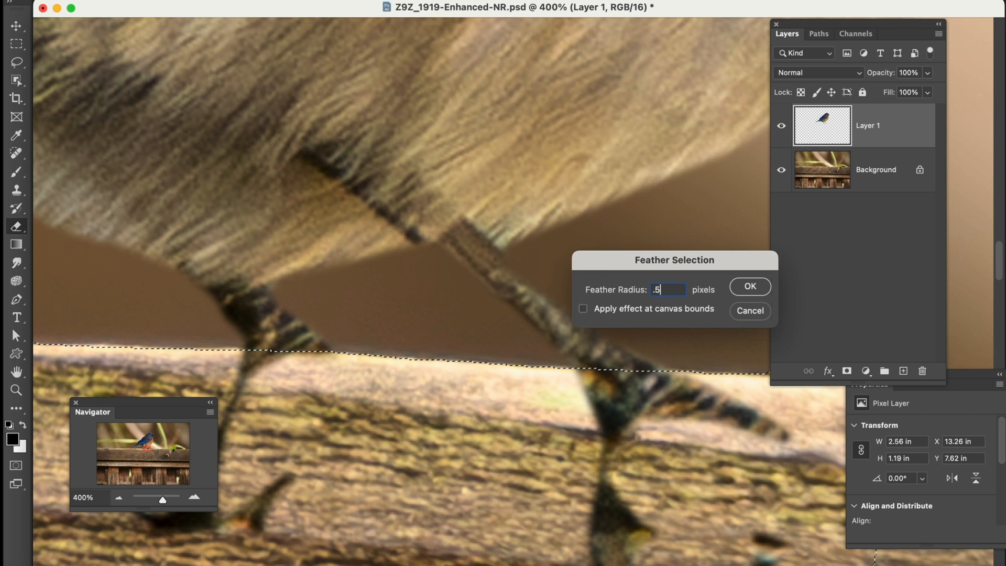
left_click(753, 284)
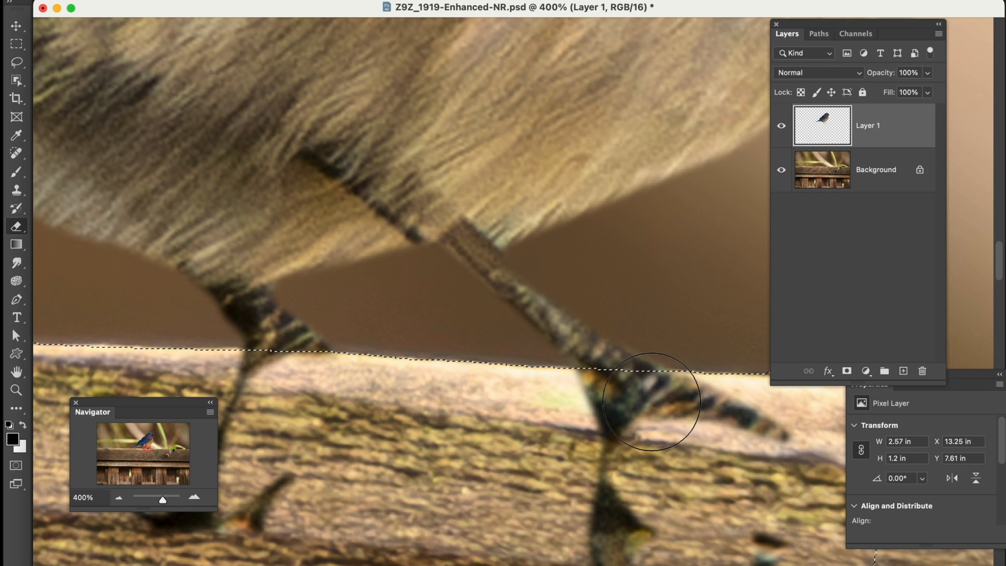
Erase both of the bird's feet below the rail's upper edge inside the selection, and deselect.
mouse_move(730, 386)
left_mouse_down()
mouse_move(723, 415)
mouse_move(602, 389)
left_mouse_up()
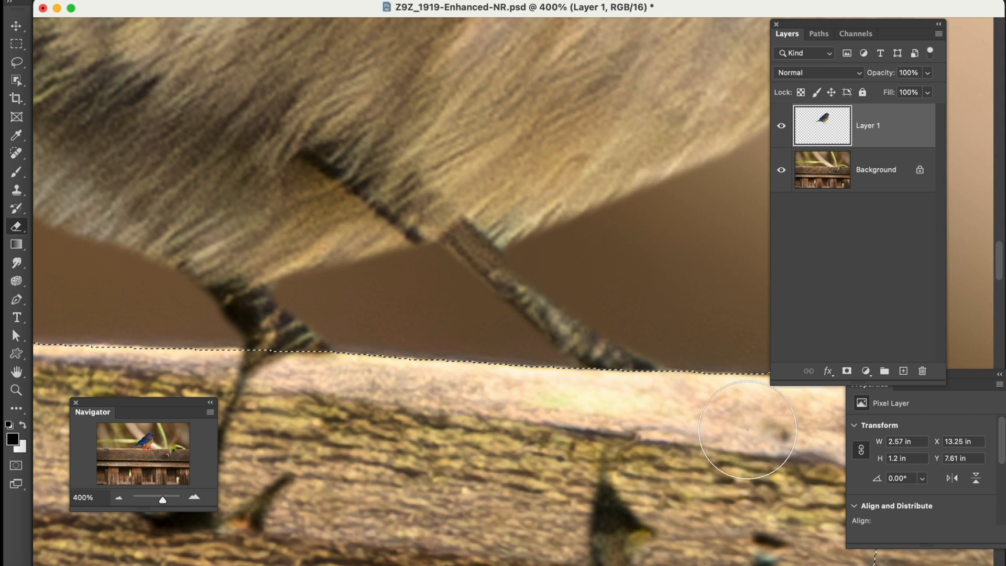
left_click_drag(662, 476, 703, 565)
mouse_move(241, 487)
left_mouse_down()
mouse_move(281, 415)
mouse_move(241, 409)
left_mouse_up()
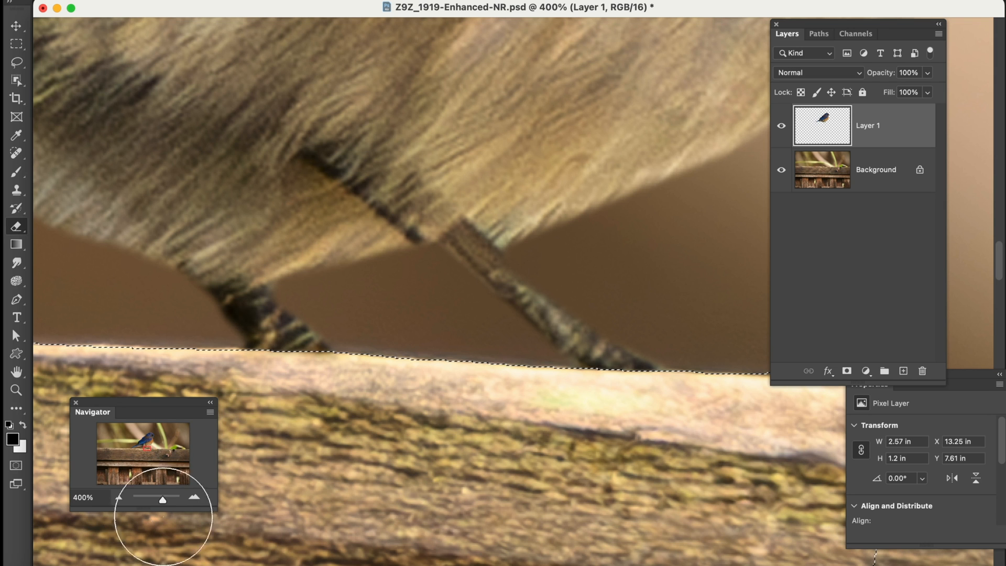
left_click(119, 497)
left_click(119, 498)
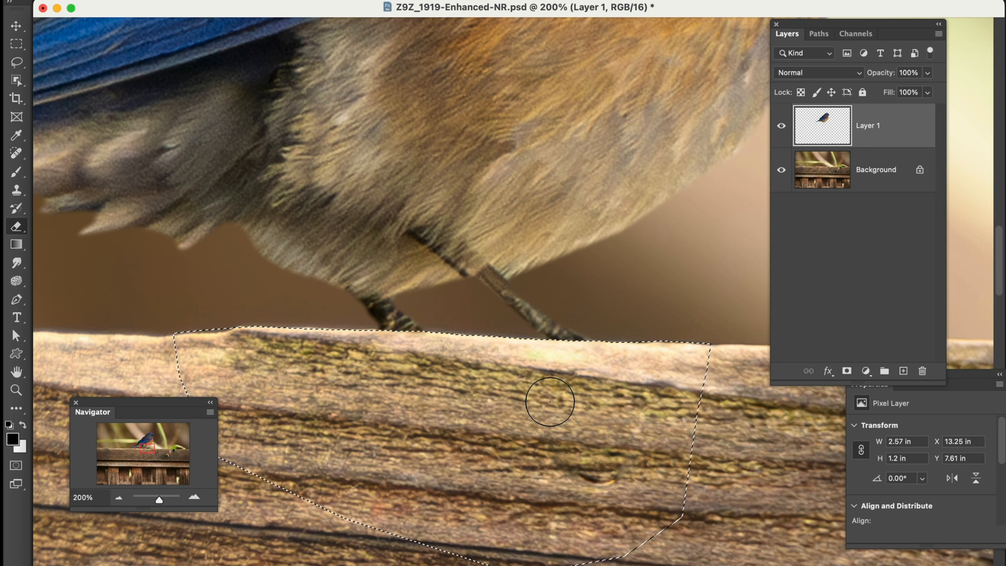
key("super+d")
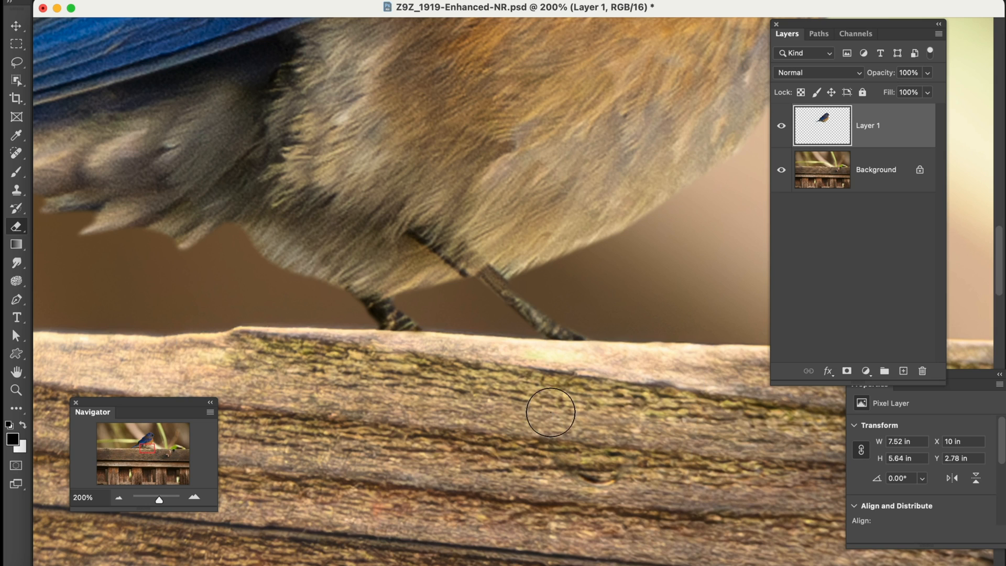
Examine the whole composite to judge how the bluebird sits on the fence rail.
left_click(119, 499)
left_click(118, 498)
left_click(119, 498)
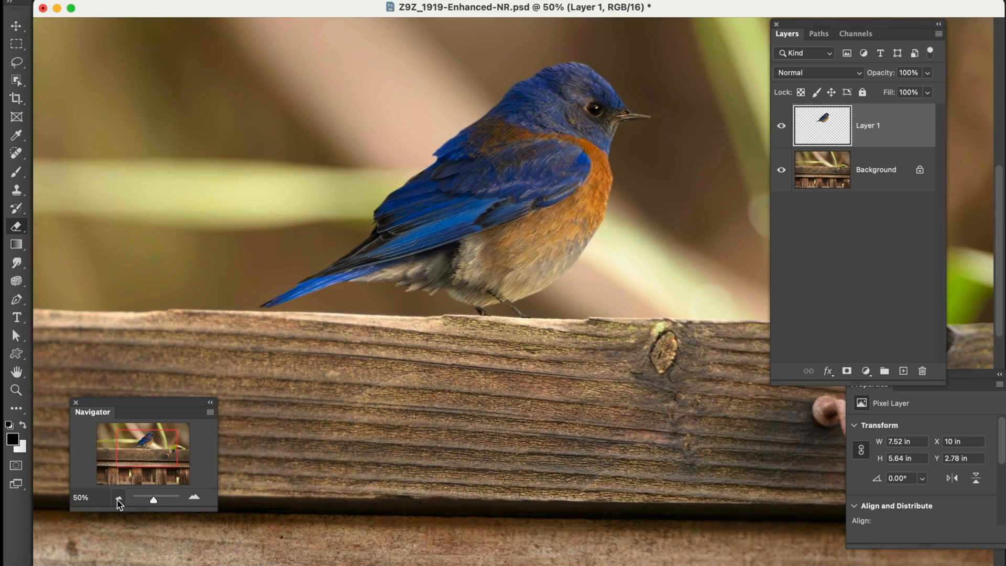
left_click(118, 499)
left_click(118, 498)
left_click(119, 498)
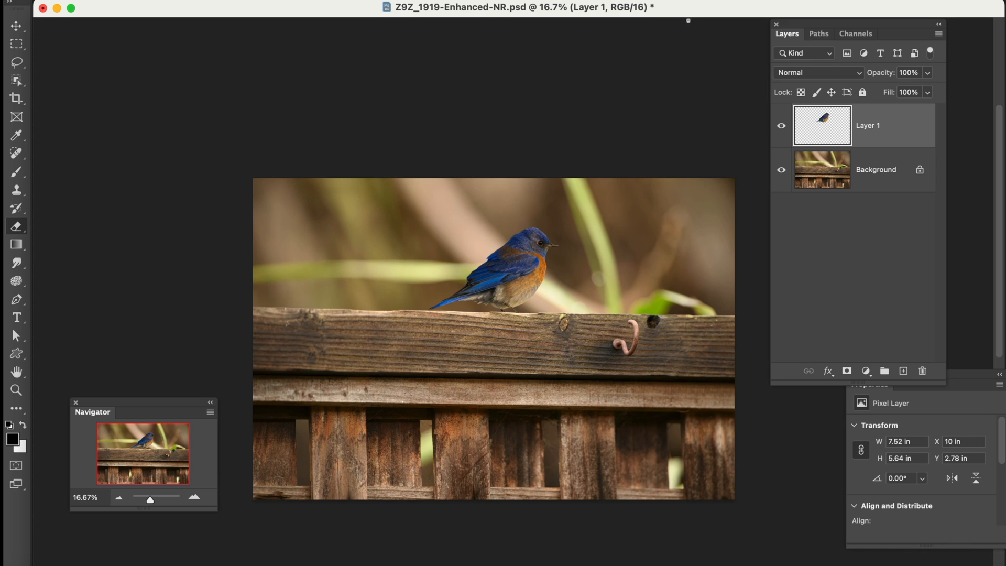
left_click_drag(689, 9, 659, 3)
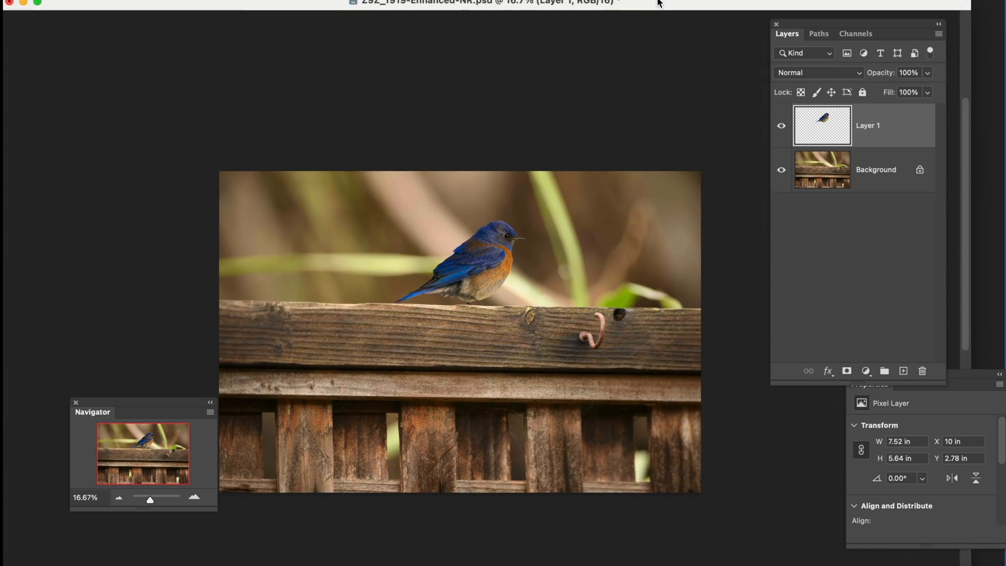